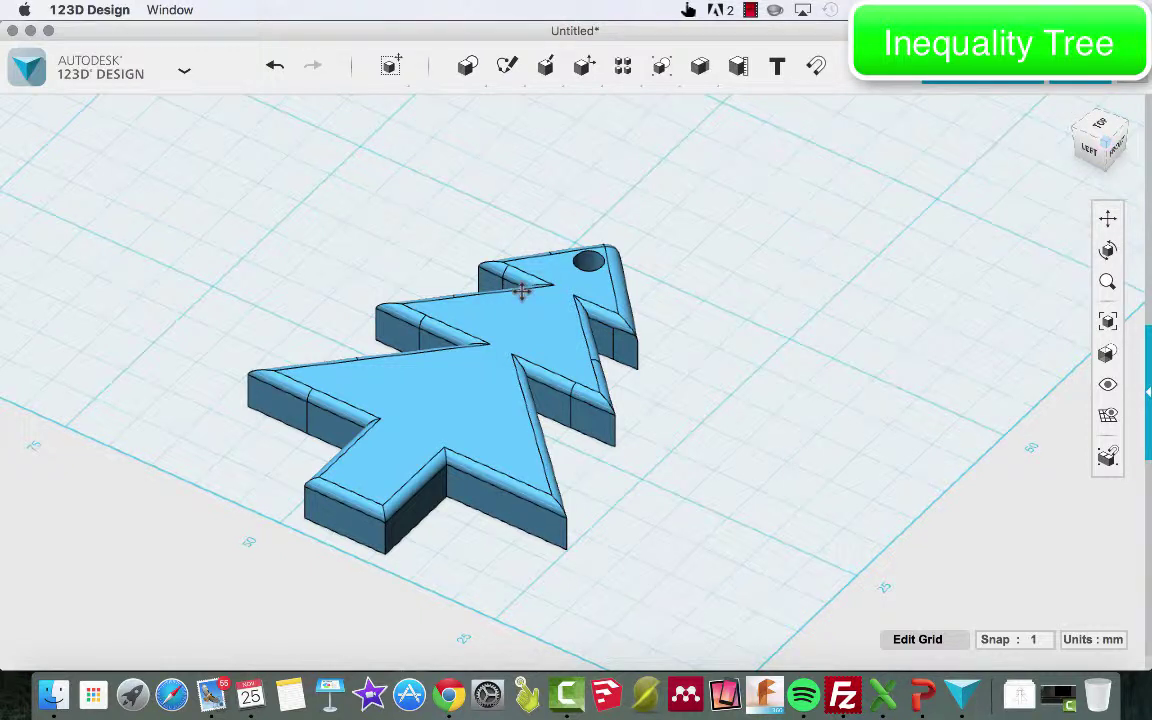
- Switch to the Desmos graphing calculator in Chrome and open the saved graph Basic Piecewise Tree
key(super+Tab)
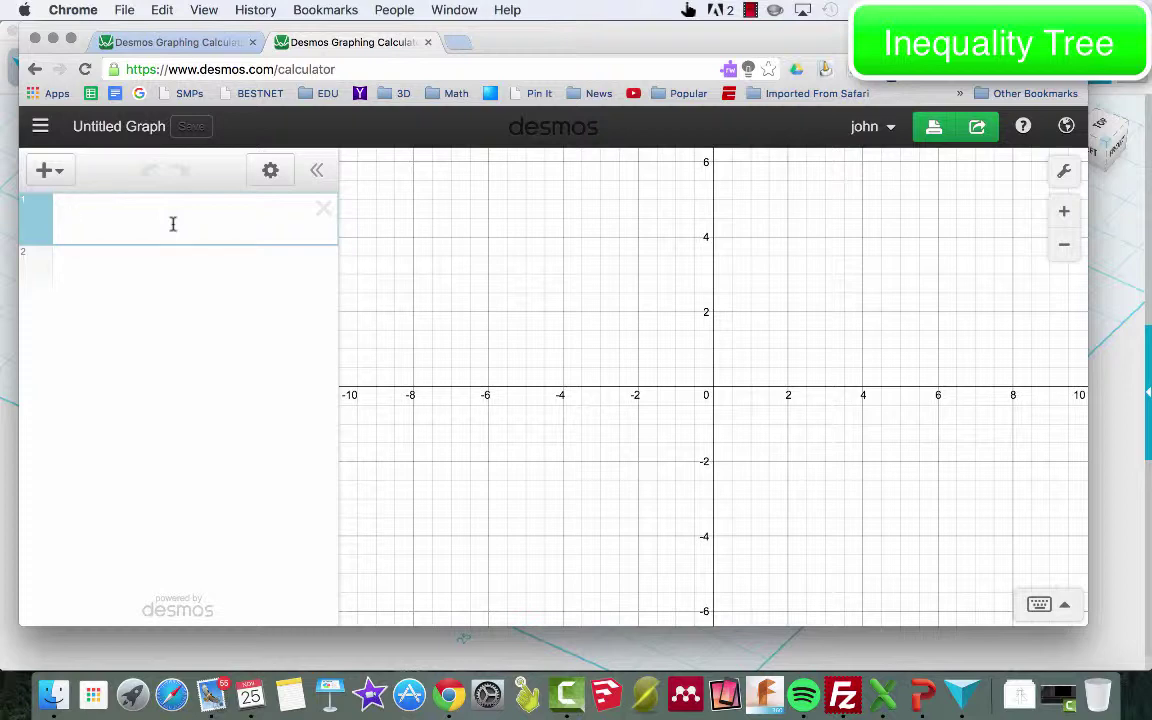
click(40, 126)
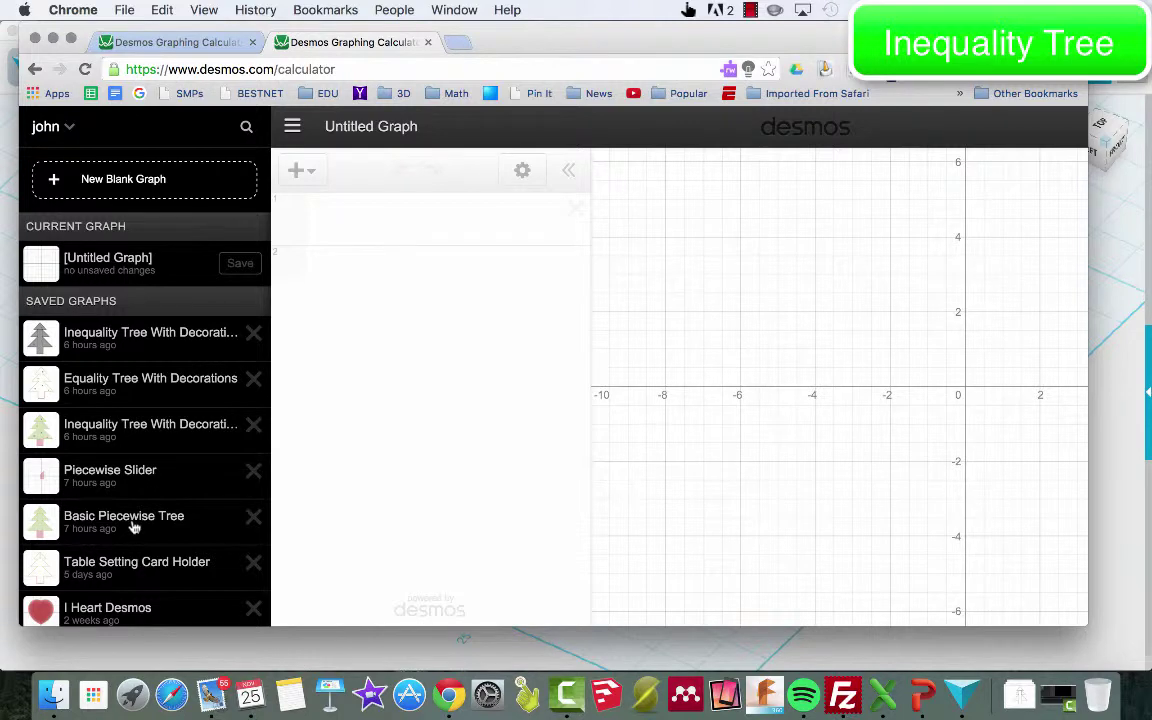
click(134, 522)
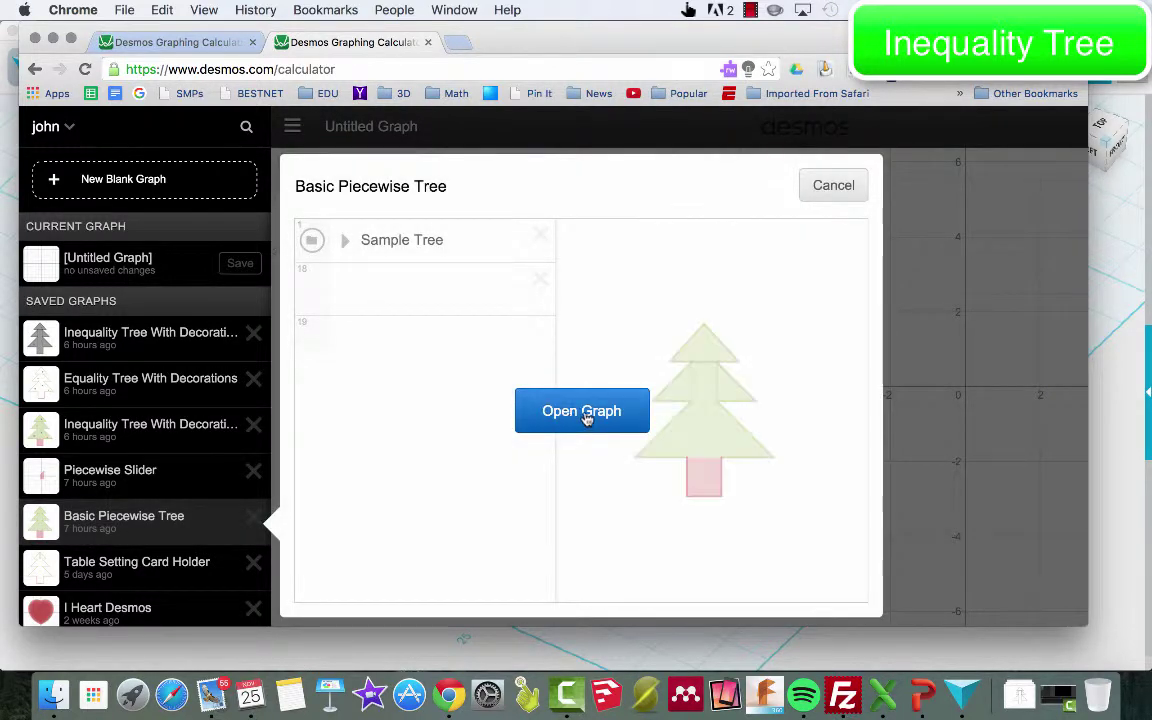
click(584, 413)
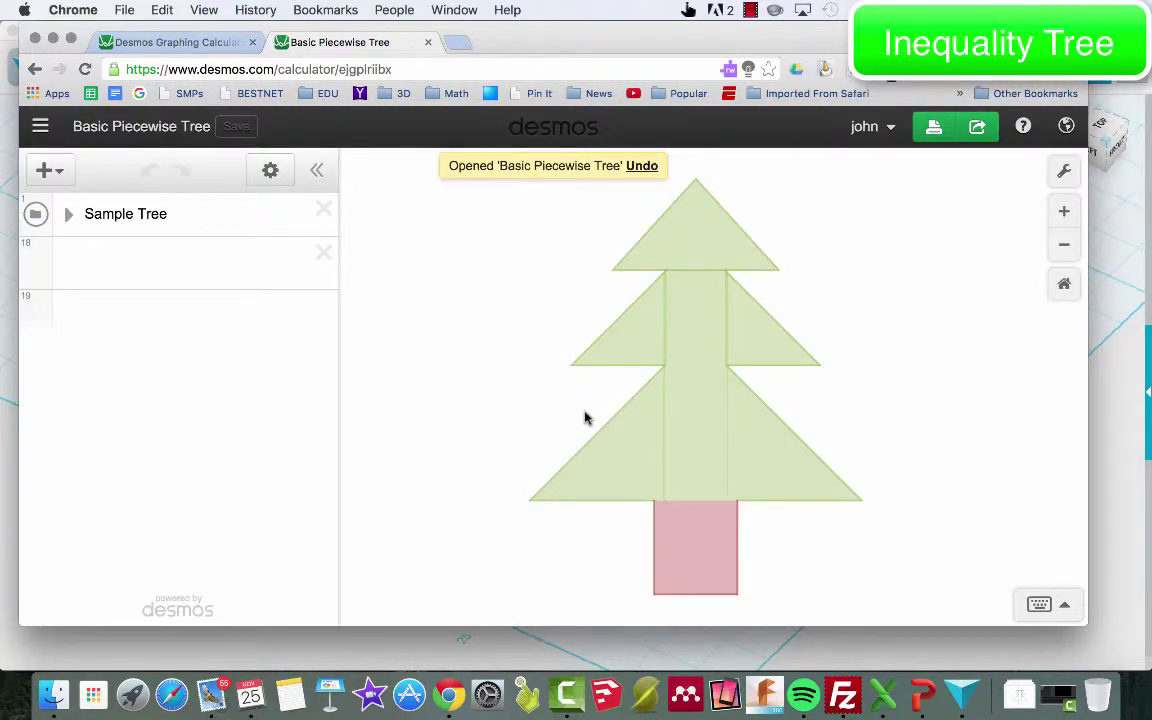
- Preview the saved graphs Inequality Tree With Decorations and Inequality Tree With Decorations (printing)
click(40, 126)
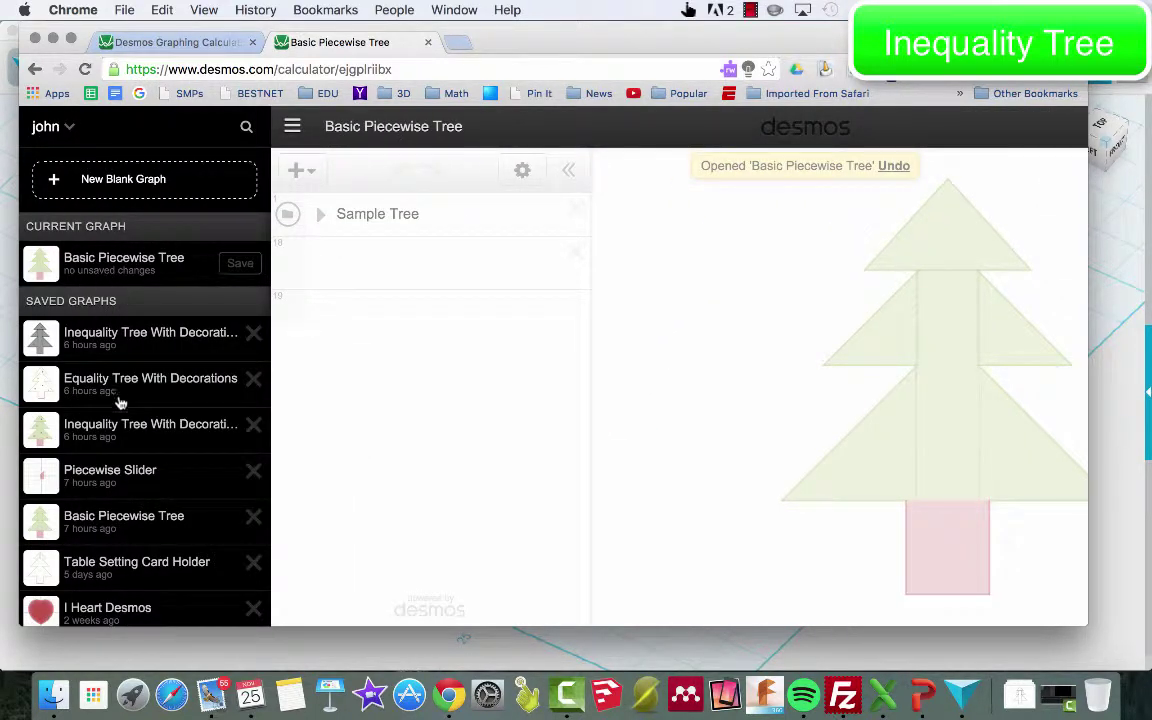
click(118, 428)
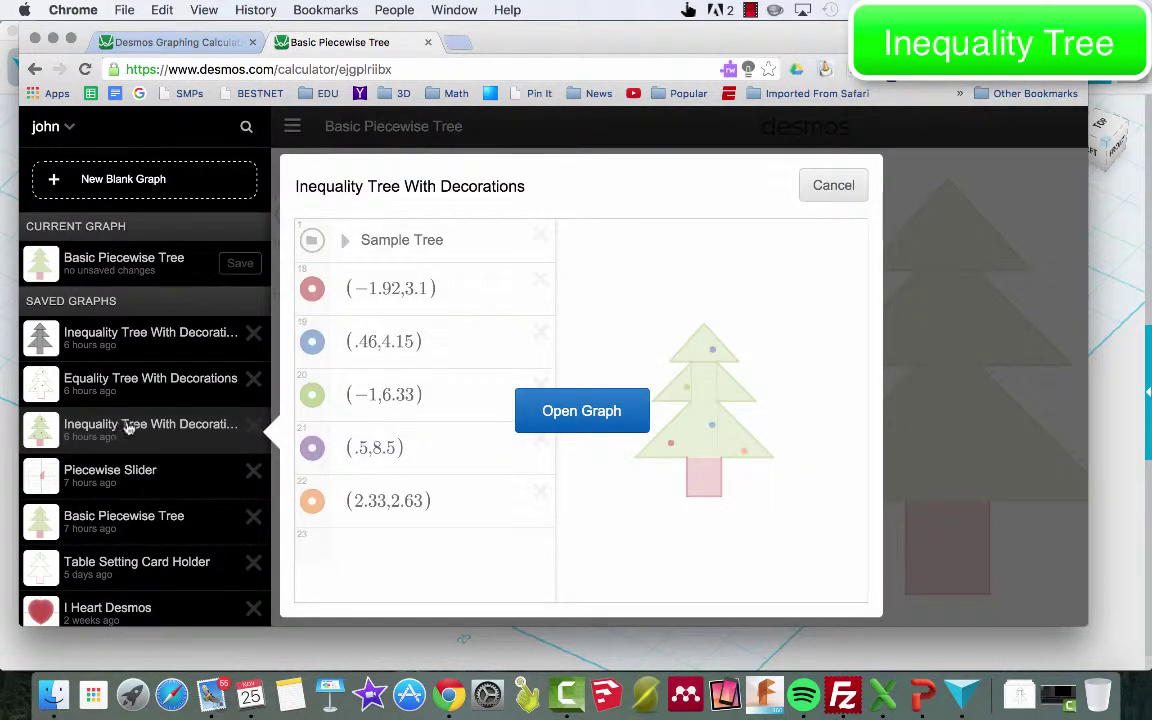
click(133, 341)
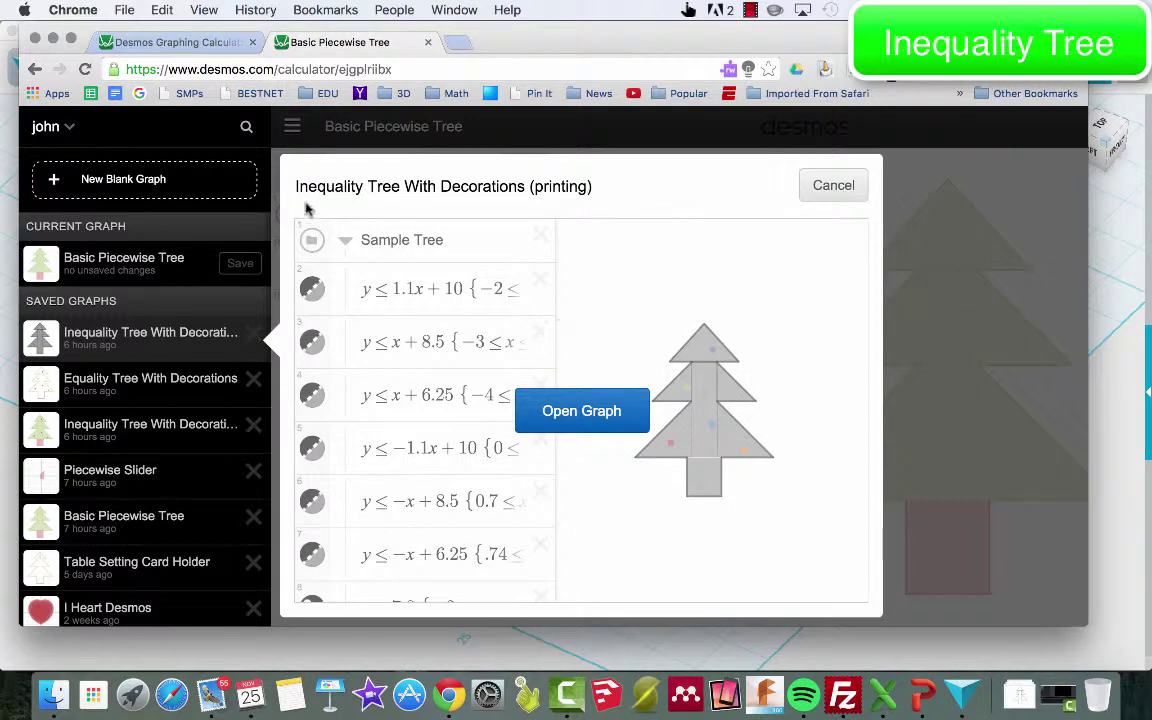
- Create a new blank graph and enter y = mx + b with sliders for both m and b
click(137, 179)
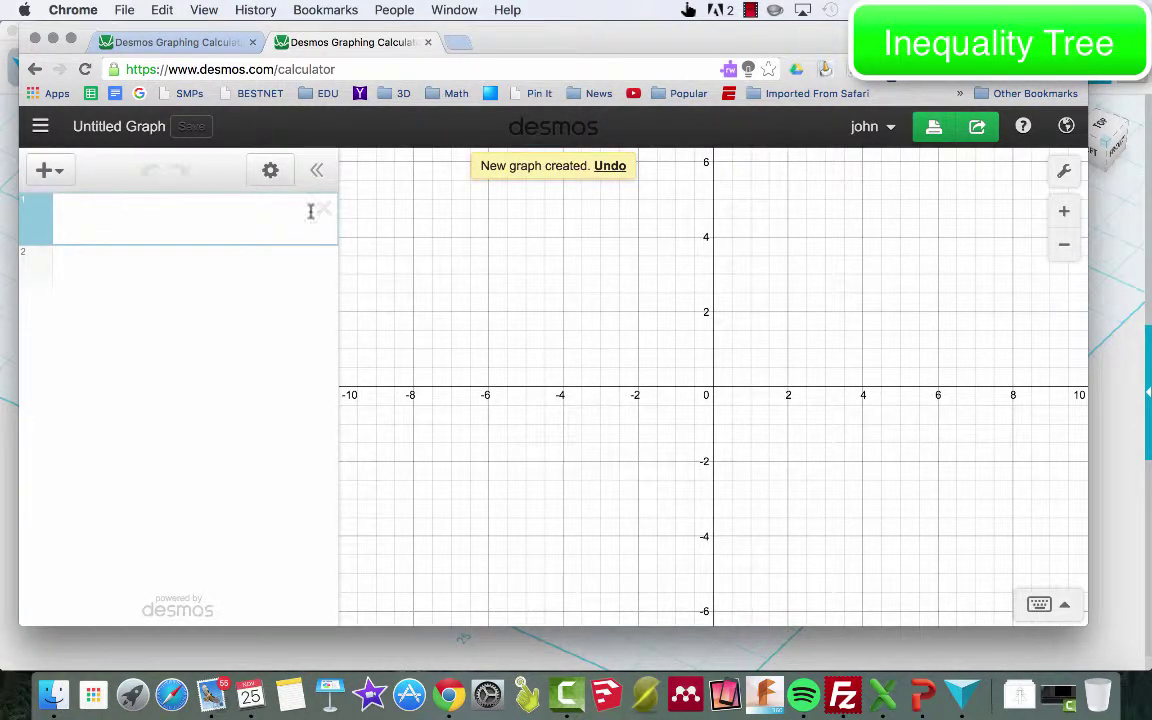
text(y = )
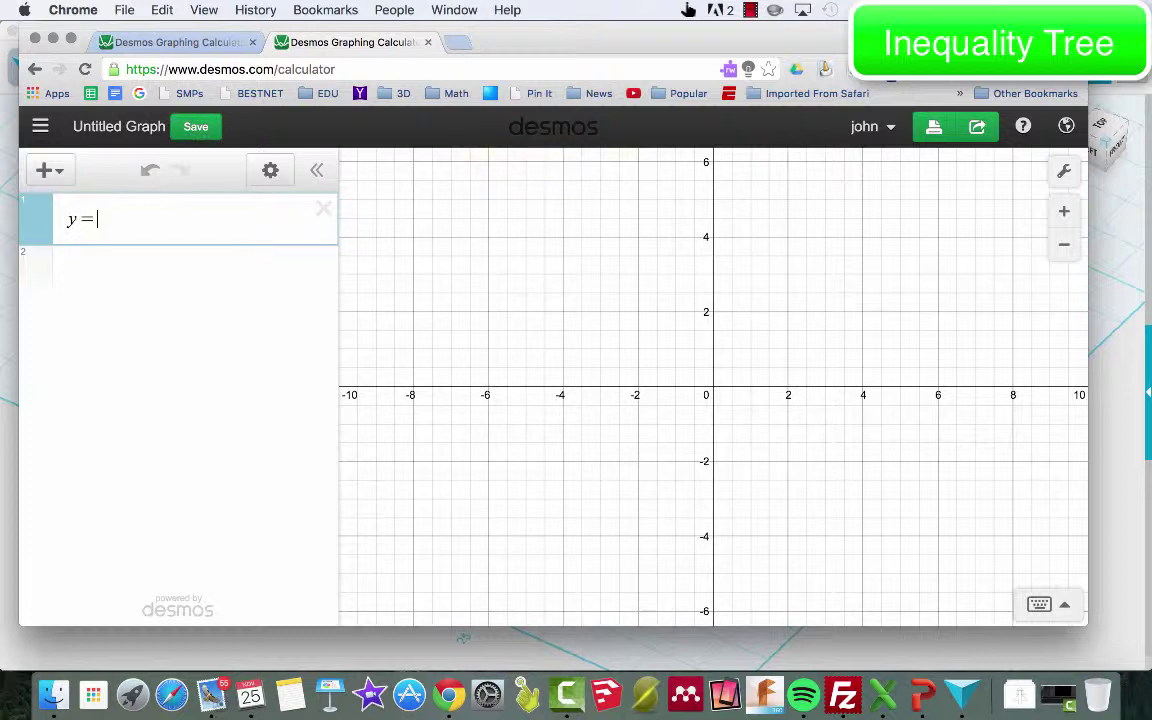
text(mx + b)
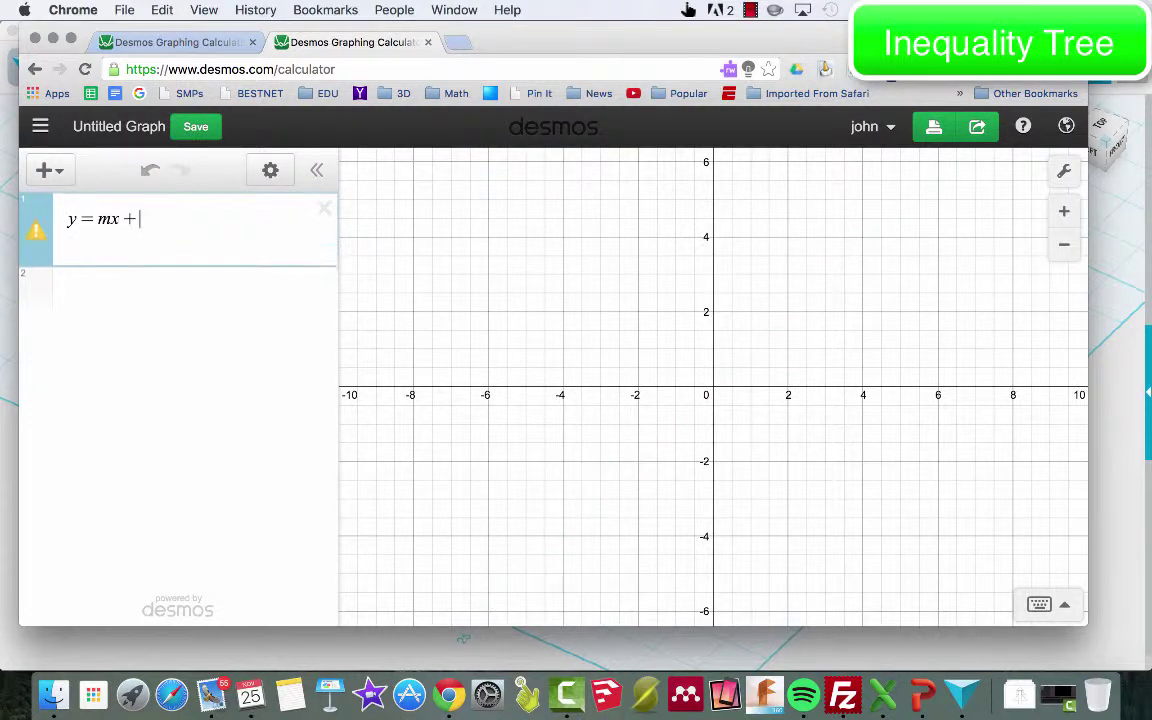
click(213, 252)
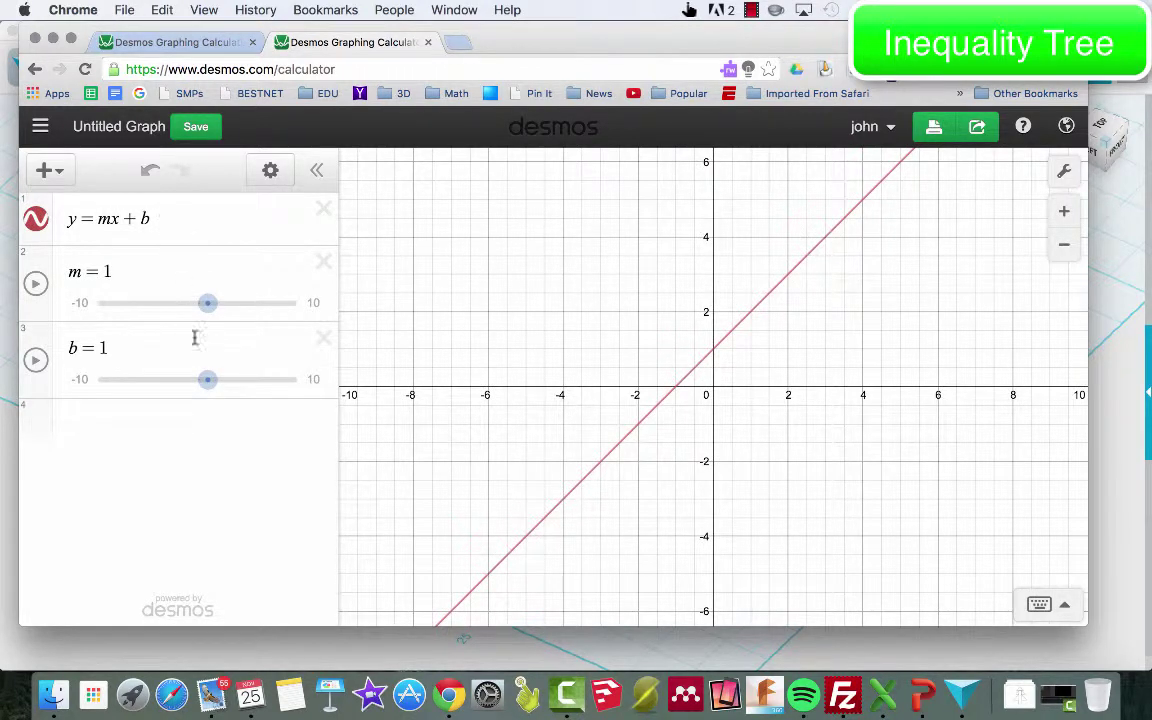
- Adjust the line y = mx + b with its sliders, setting b to 10 and m to 1.6
drag(207, 379, 259, 368)
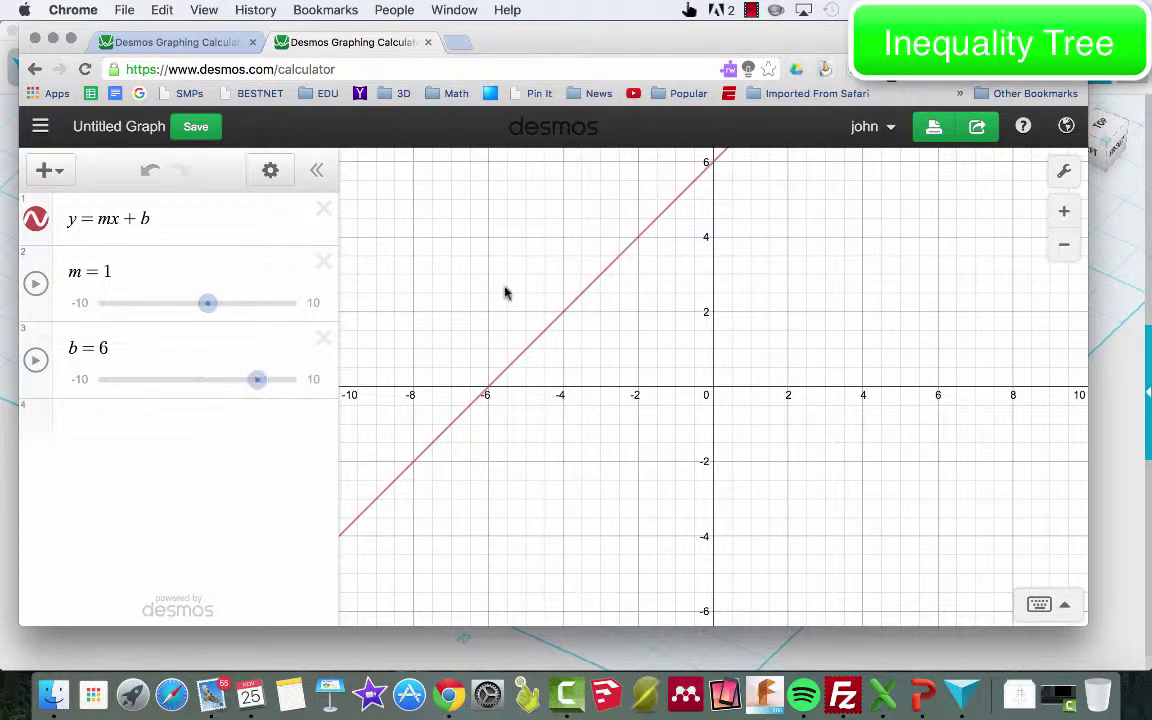
scroll(504, 293, down, 3)
drag(645, 296, 640, 399)
scroll(589, 404, up, 3)
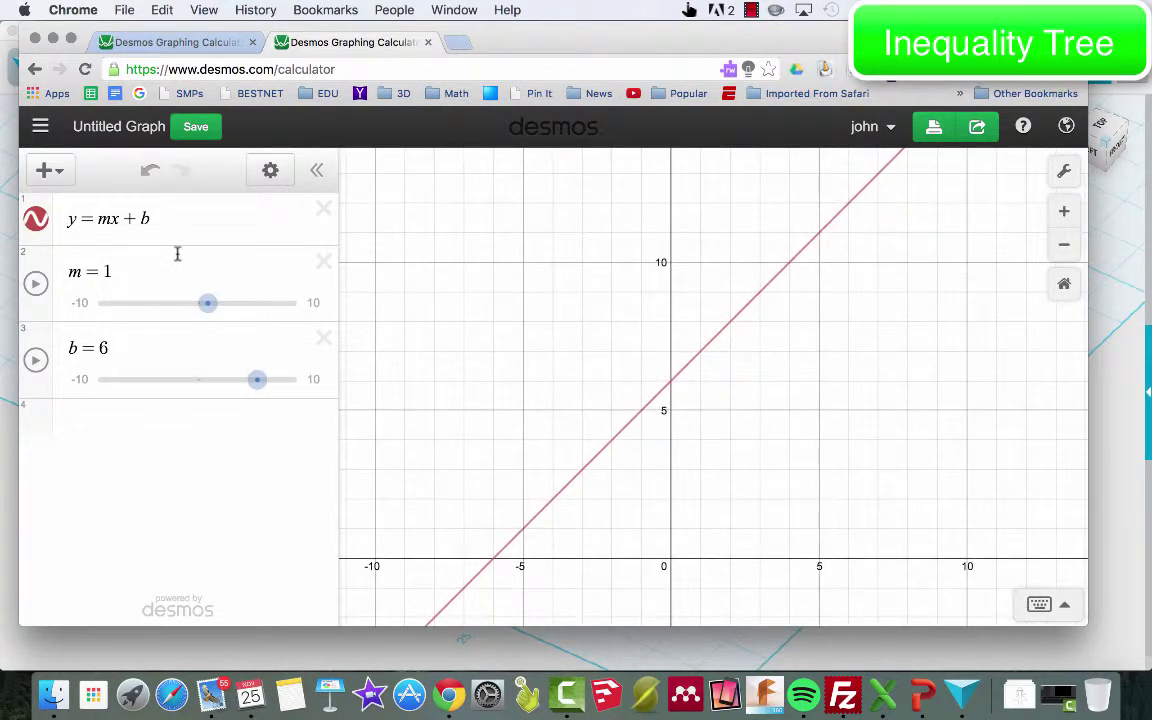
drag(259, 369, 297, 372)
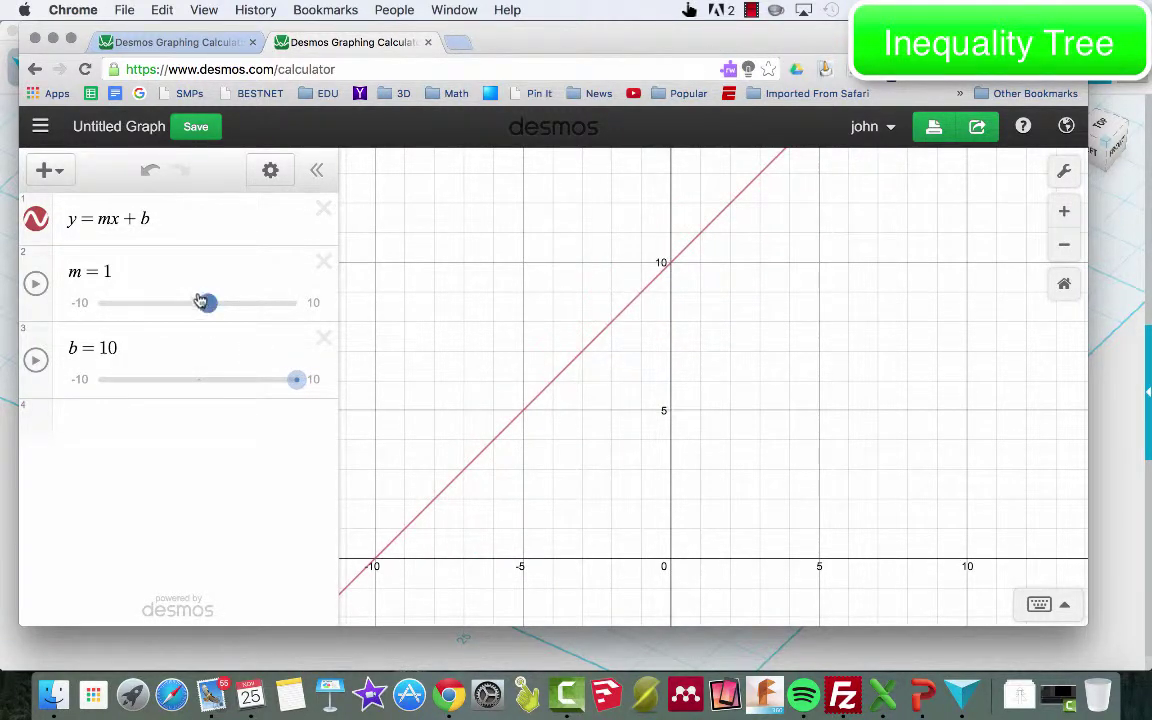
drag(208, 306, 211, 307)
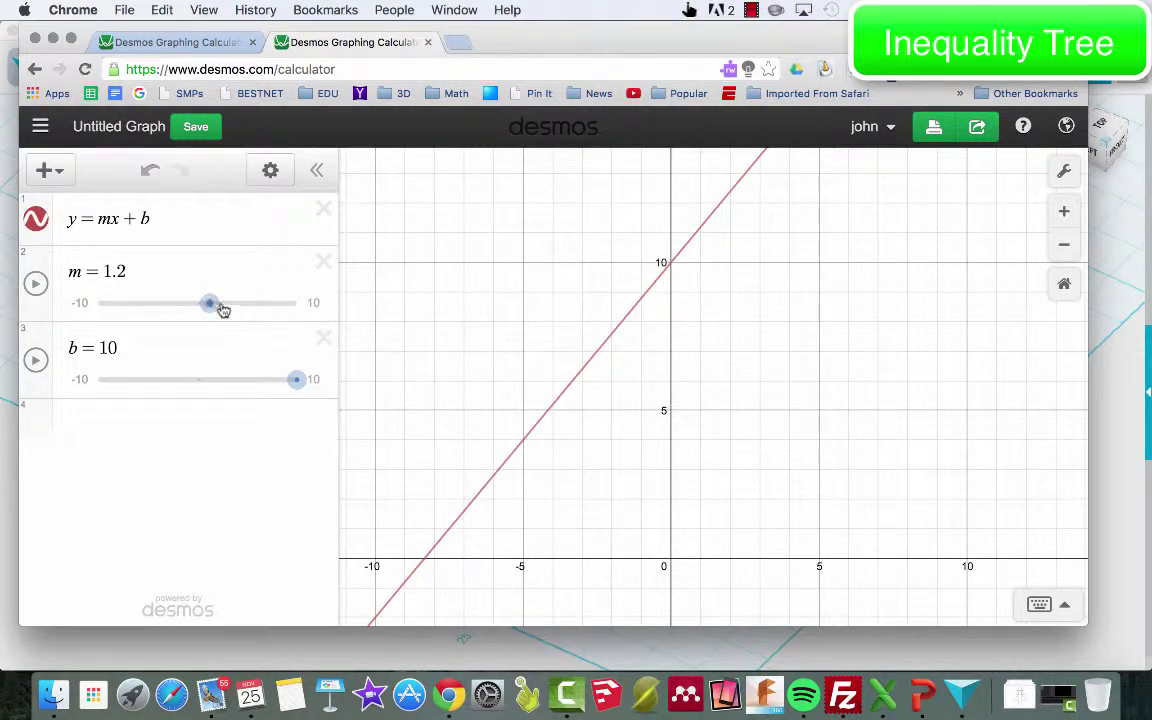
mouse_move(216, 309)
mouse_down()
mouse_move(228, 309)
mouse_move(213, 309)
mouse_up()
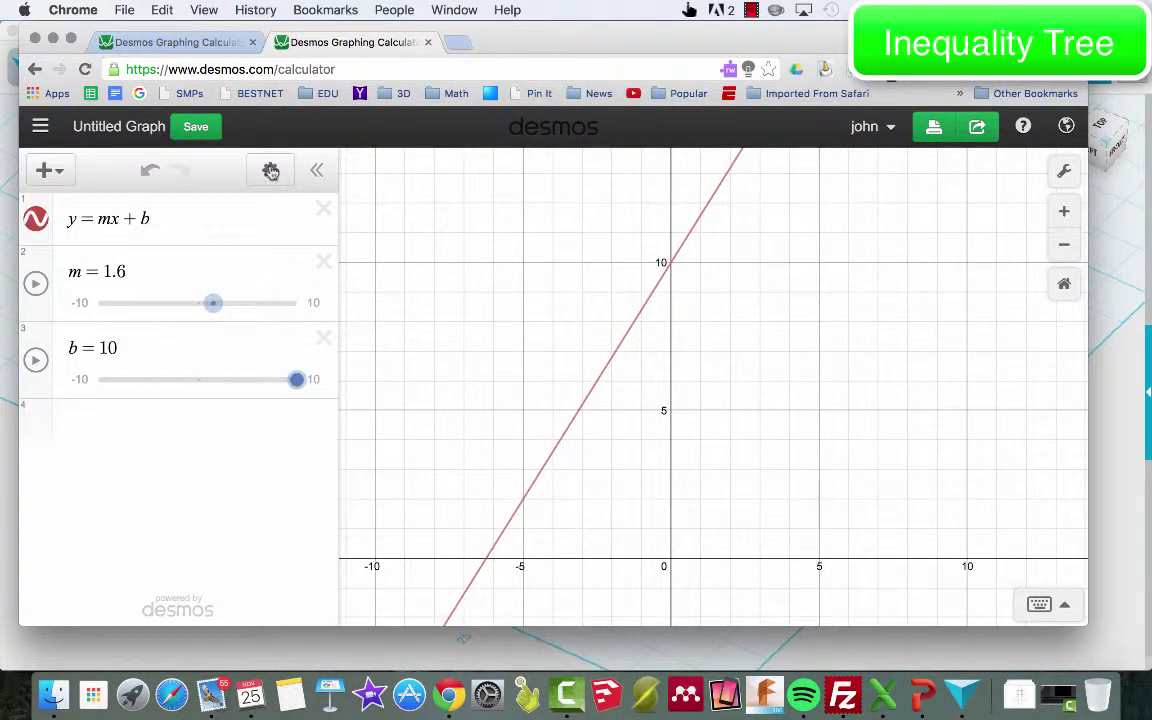
- Add the equation y = 1.6x + 10 as a new expression below the sliders
click(97, 428)
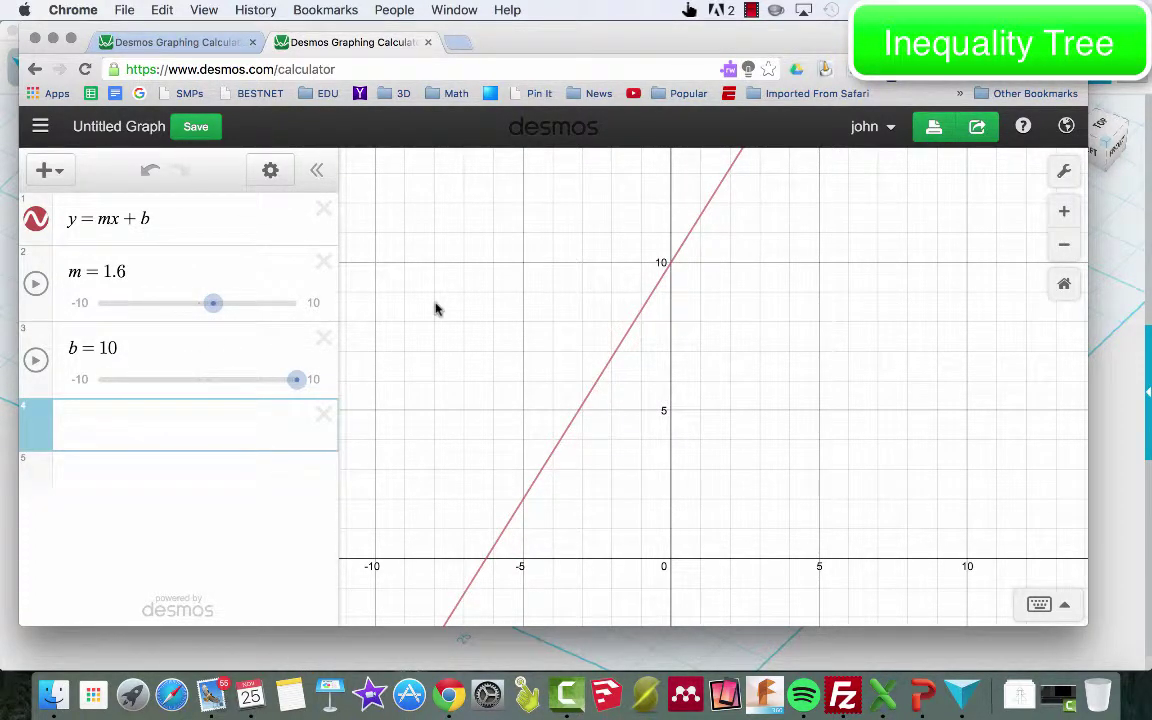
text(y)
text(<=)
key(BackSpace)
text(= 1.6x )
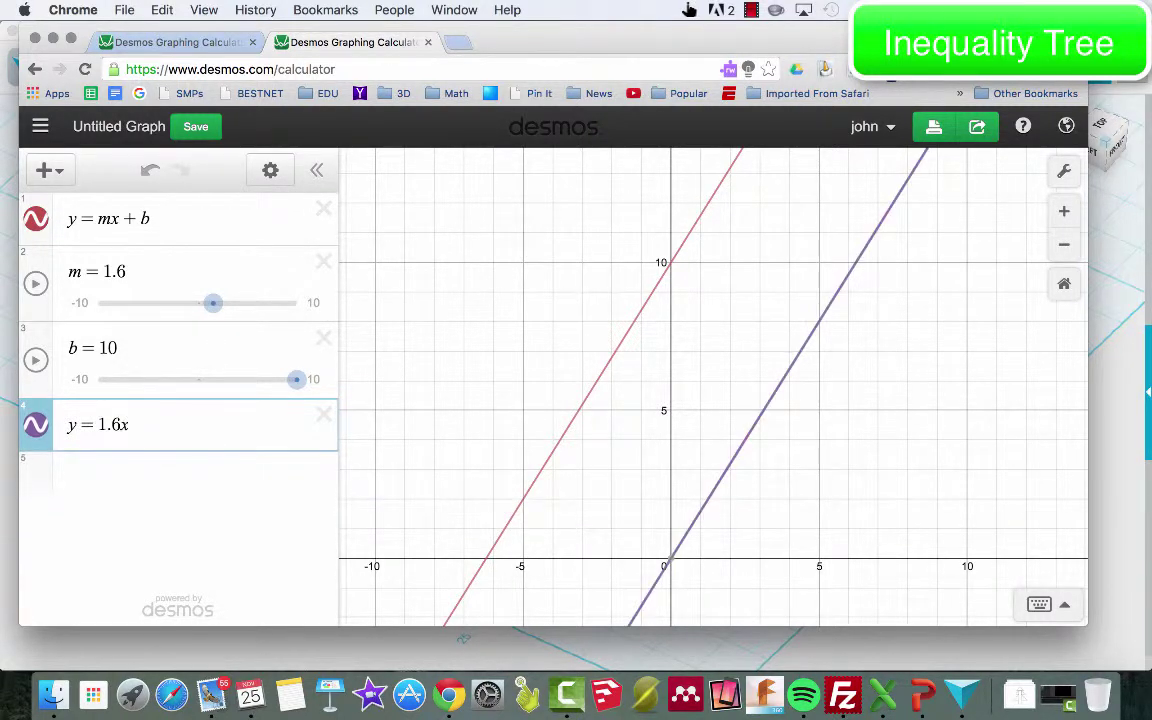
text(+ 10)
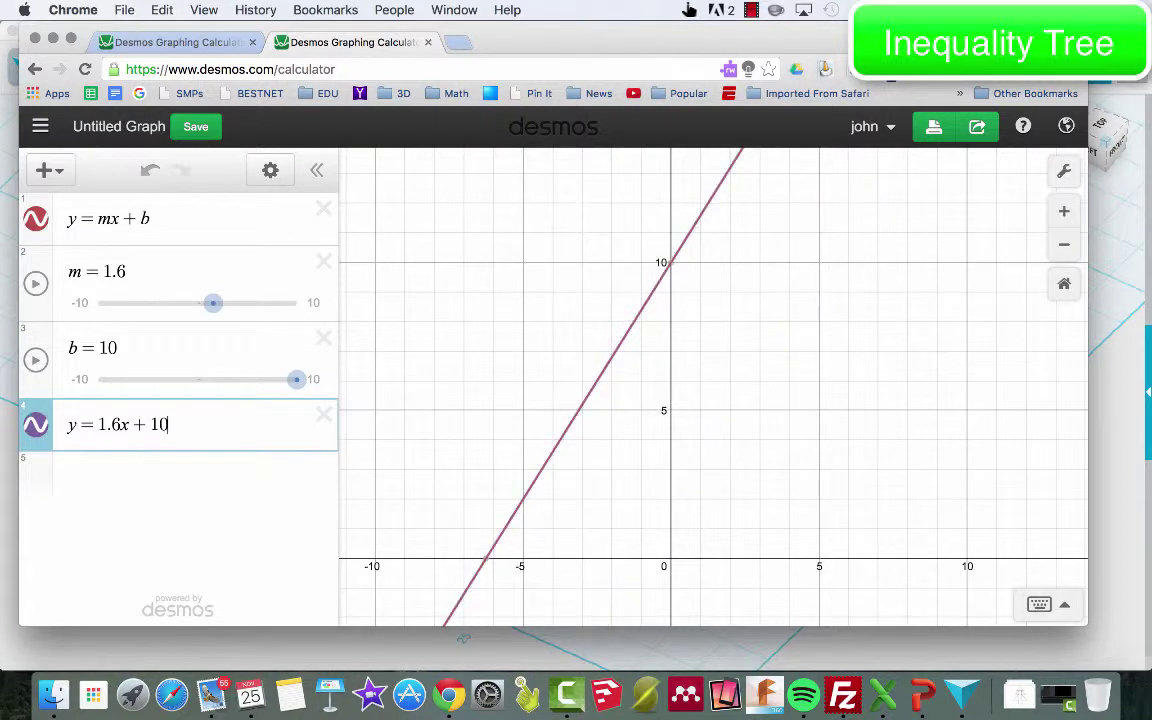
- Add the mirrored line y = −1.6x + 10 as the next expression
click(98, 475)
text(y =)
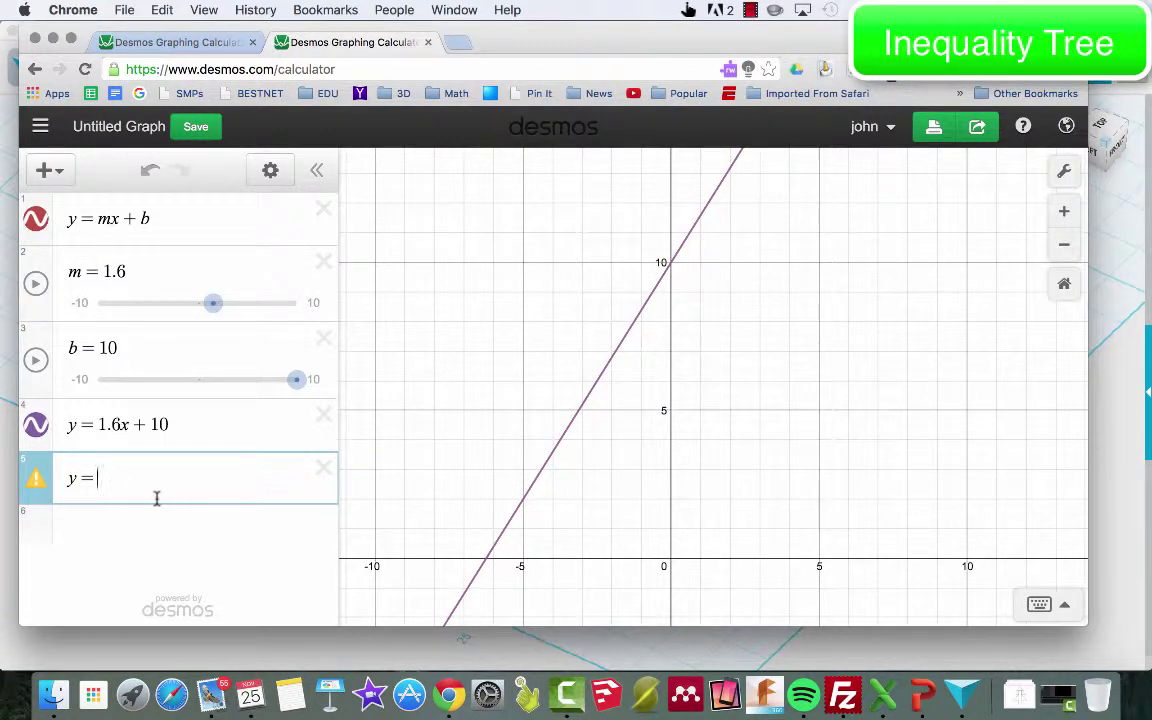
text(-1.6x+1-)
key(BackSpace)
text(0)
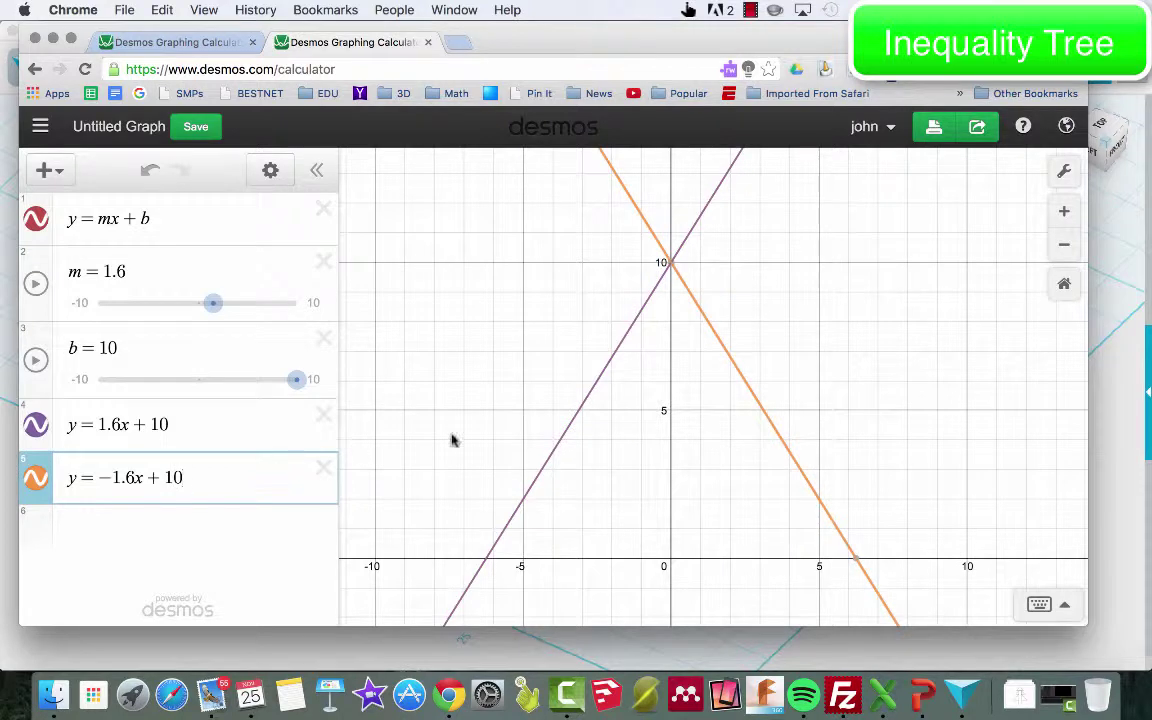
- Readjust the line y = mx + b with its sliders, setting m to 0.7 and b to 8
mouse_move(667, 268)
click(110, 525)
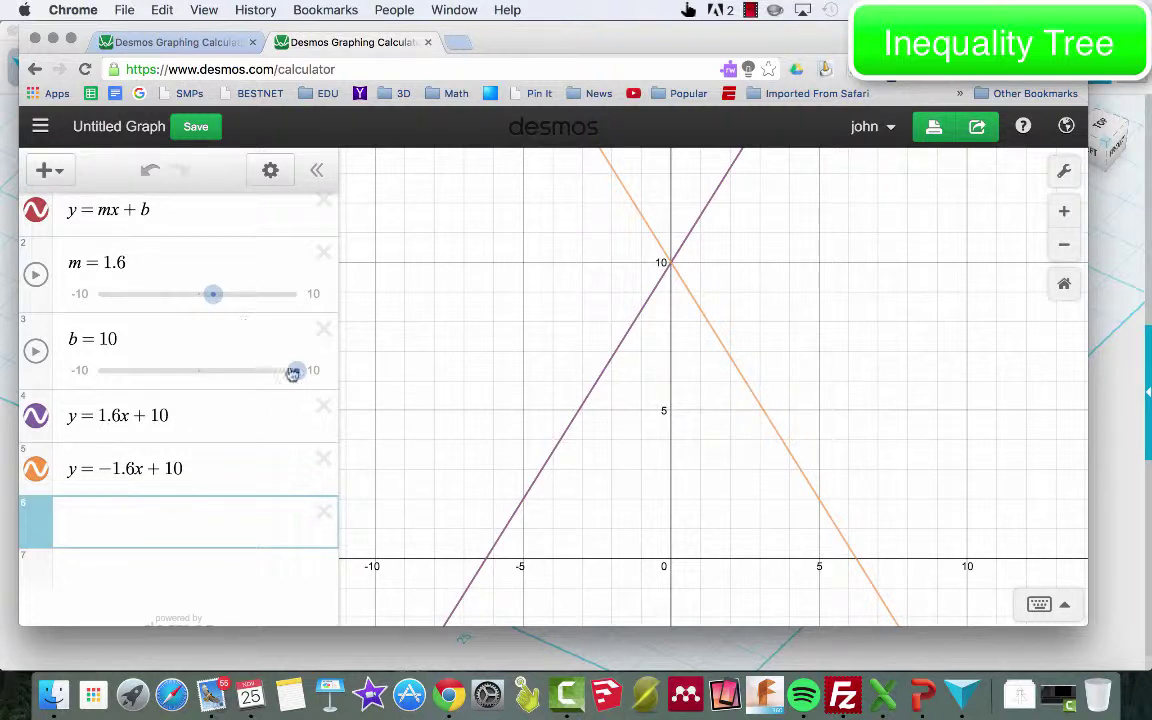
drag(297, 375, 268, 381)
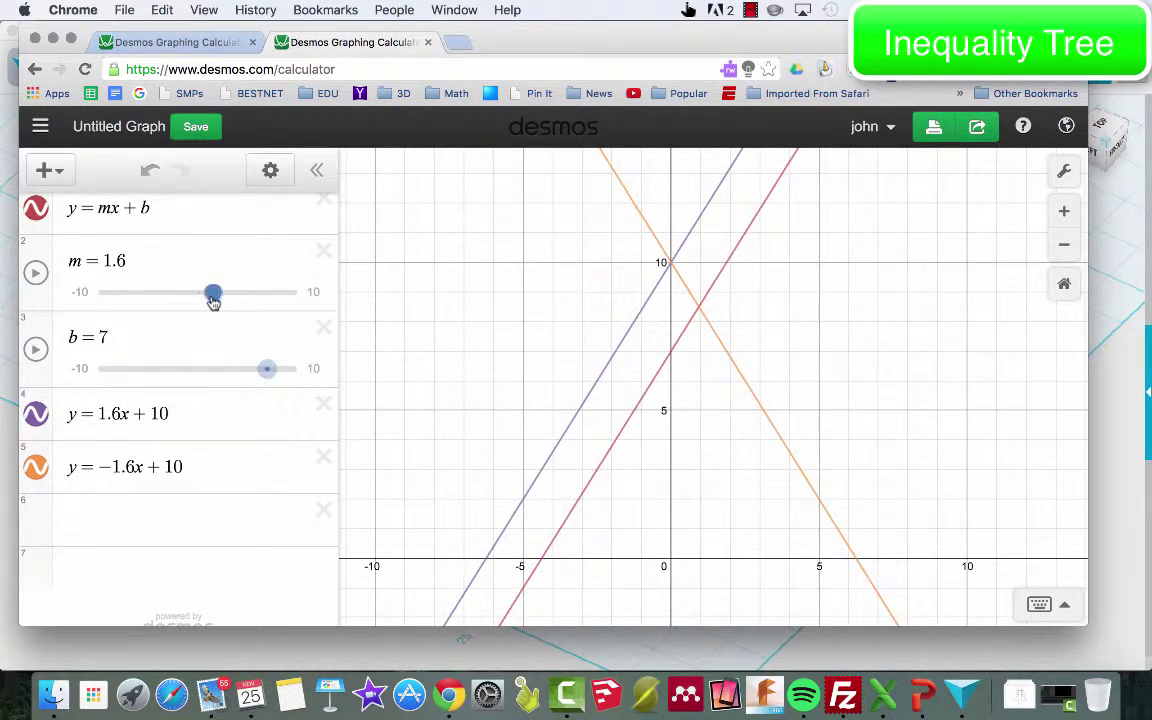
drag(213, 297, 210, 302)
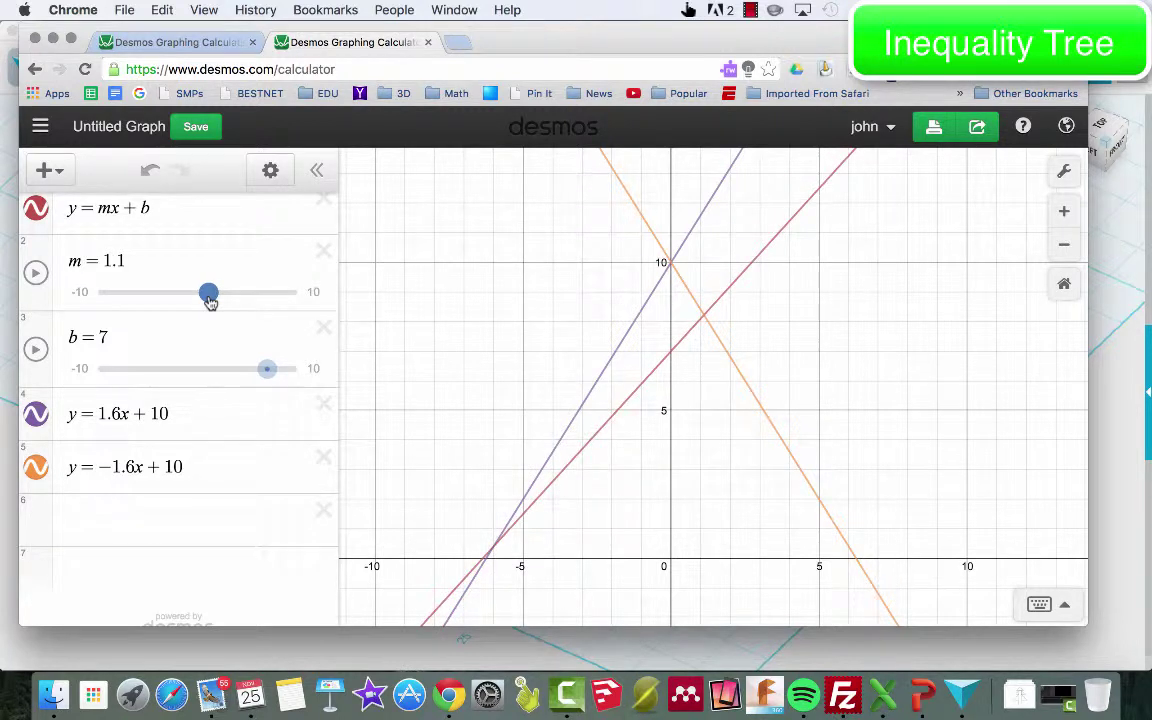
drag(210, 302, 209, 302)
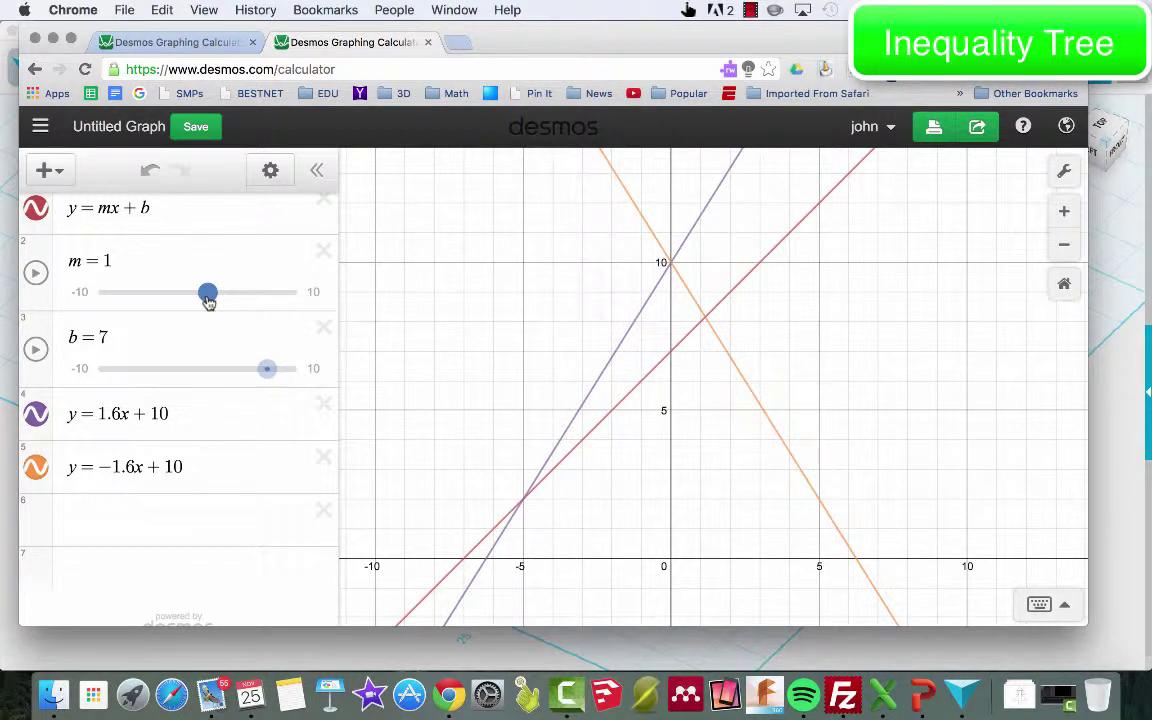
drag(208, 302, 205, 302)
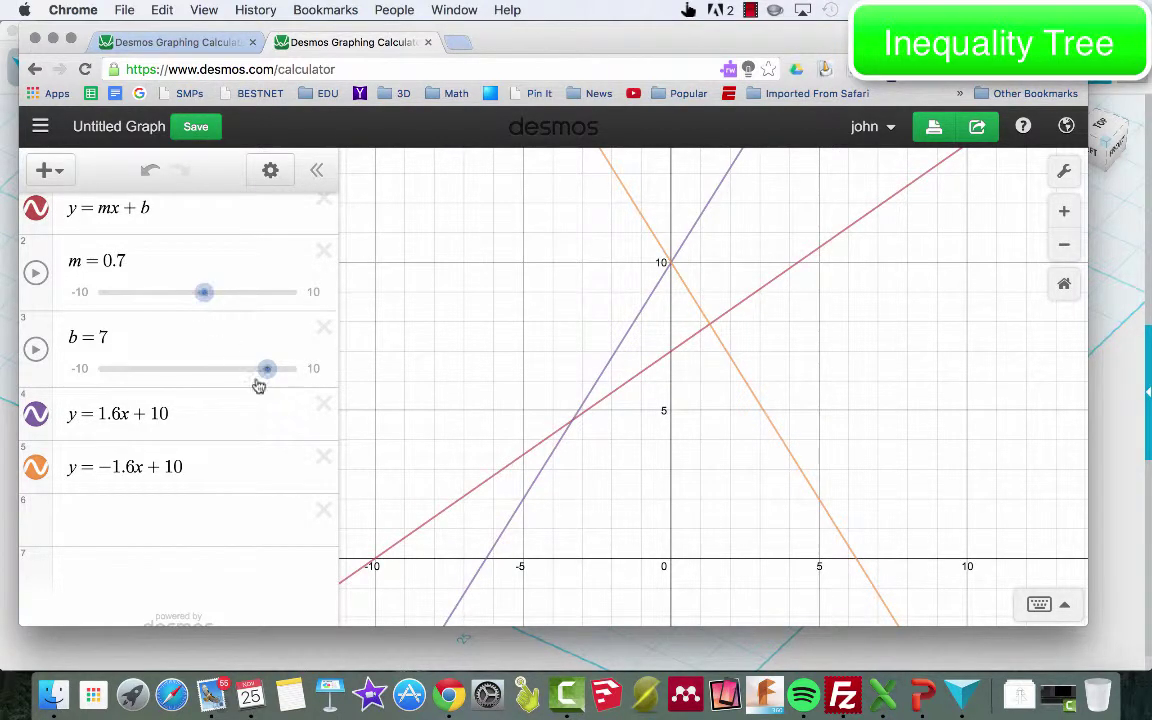
drag(267, 372, 278, 378)
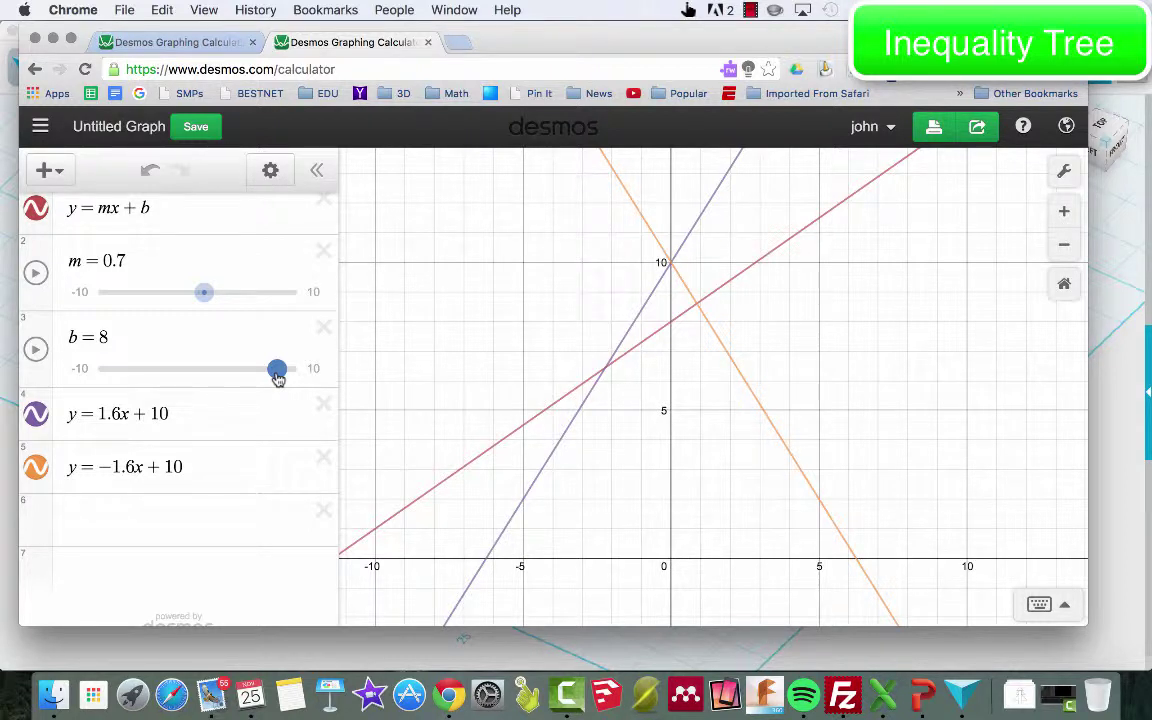
- Enter the equation y = .7x + 8 in the empty expression below y = −1.6x + 10
click(145, 522)
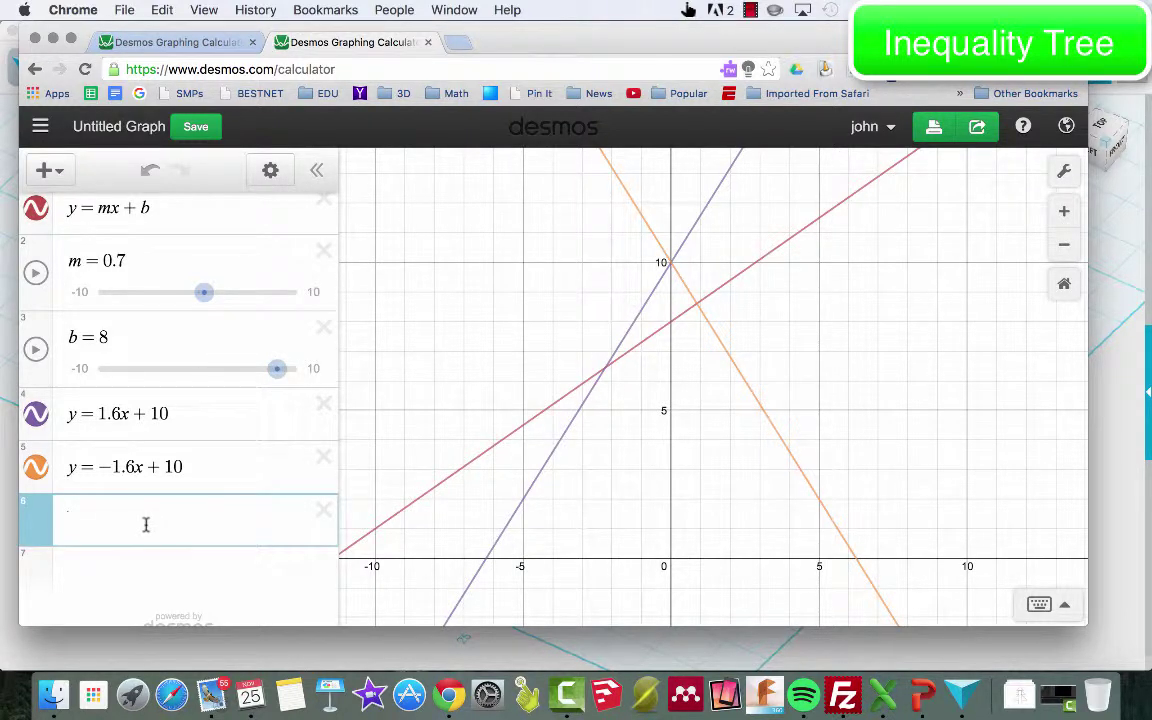
text(y = .7)
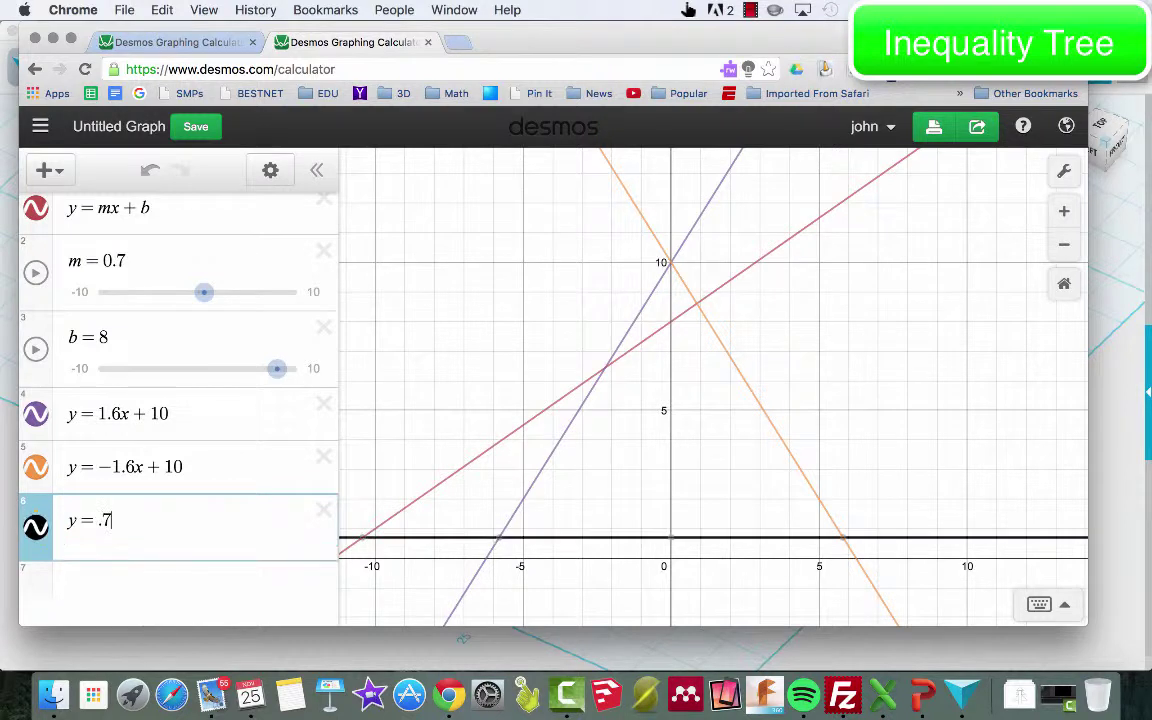
text(x + )
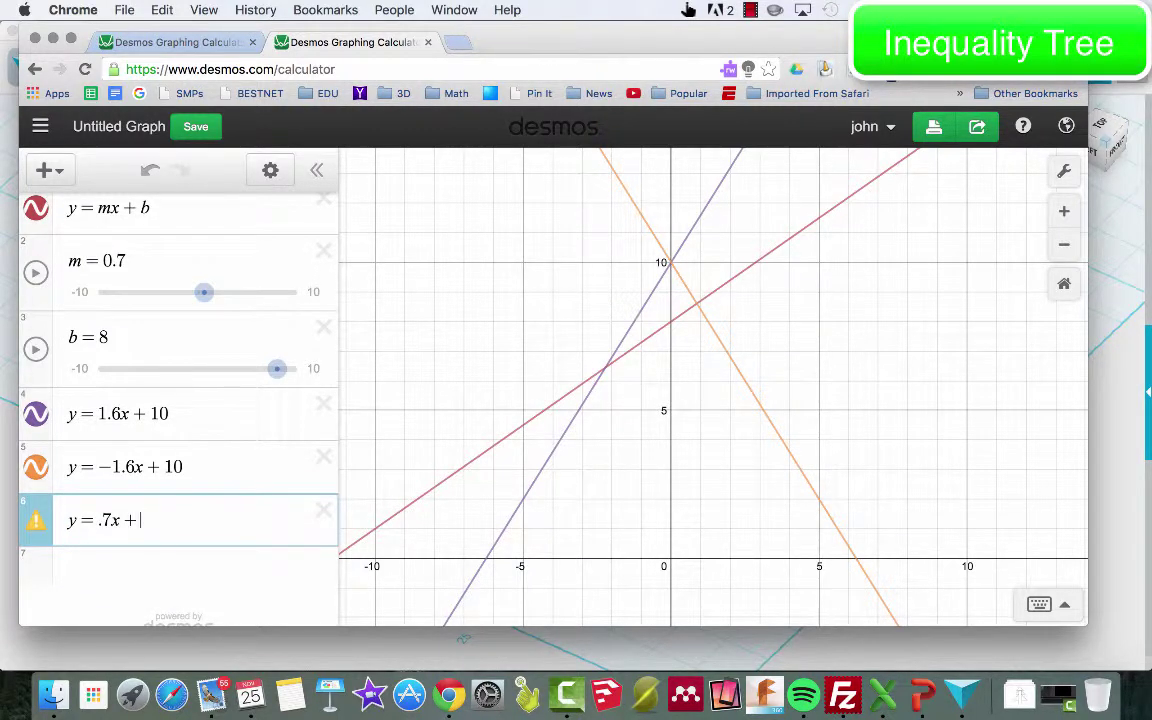
text(8)
- Add the mirrored line y = −.7x + 8 as a new expression below y = .7x + 8
key(Return)
text(y)
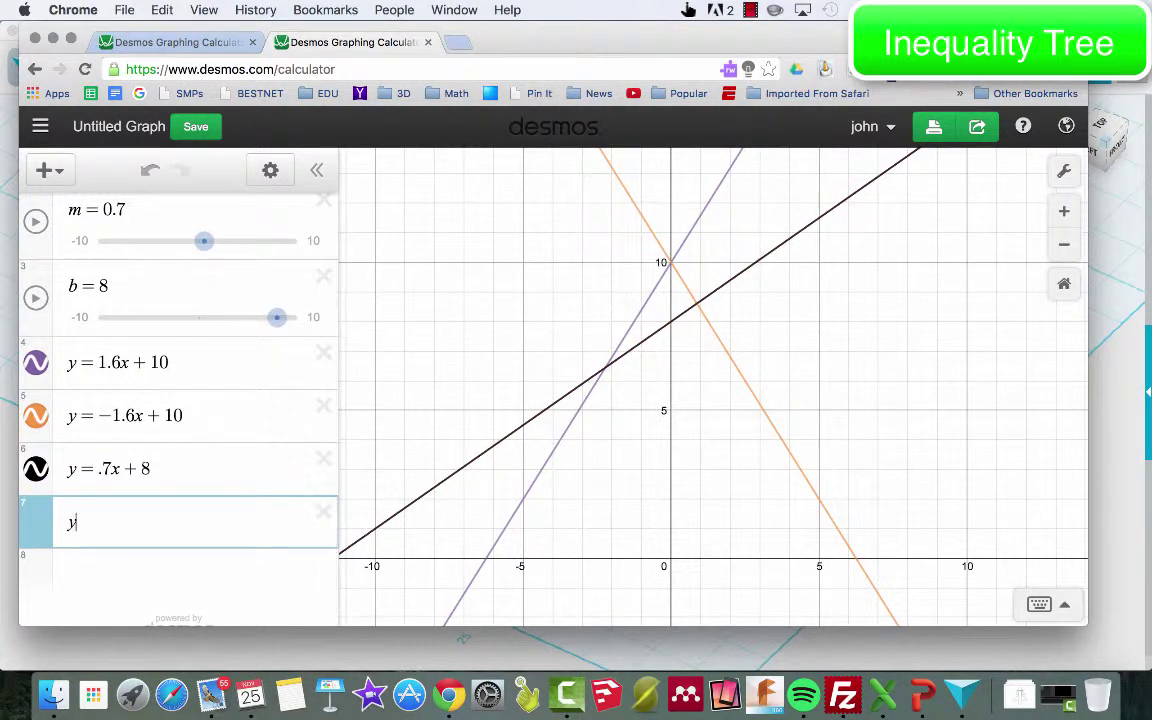
text(=-.7)
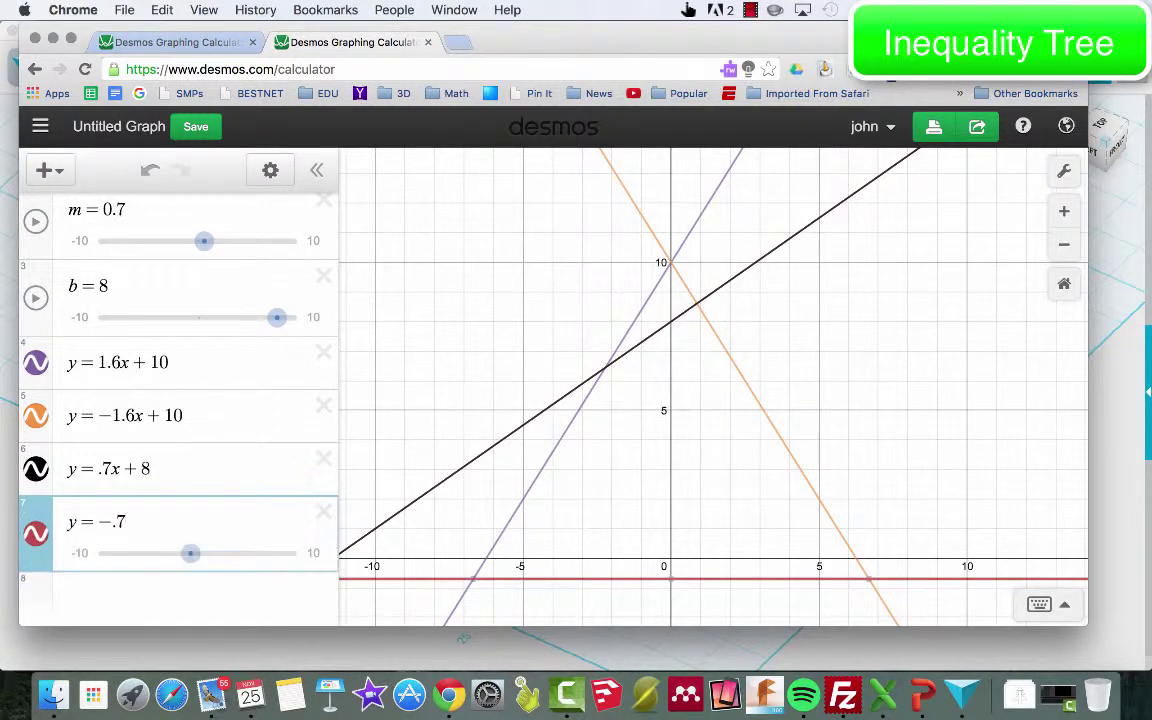
text(x+8)
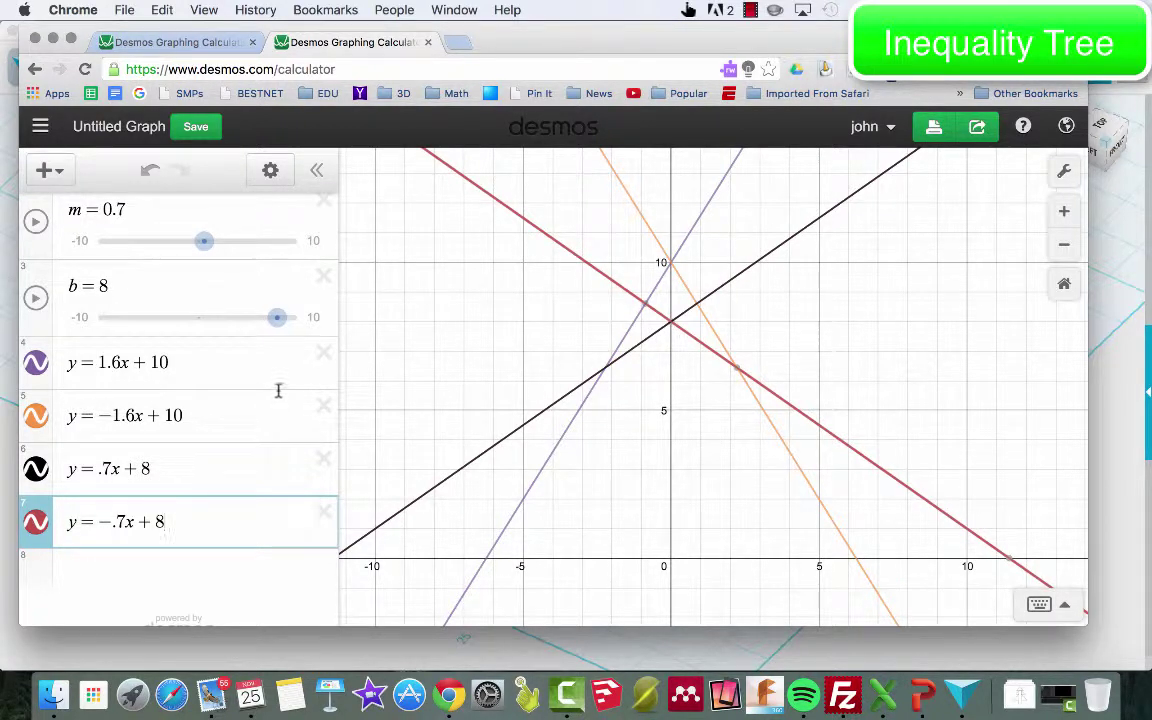
- Restrict y = 1.6x + 10 to the domain −2 ≤ x ≤ 0 and y = −1.6x + 10 to 0 ≤ x ≤ 2
click(258, 363)
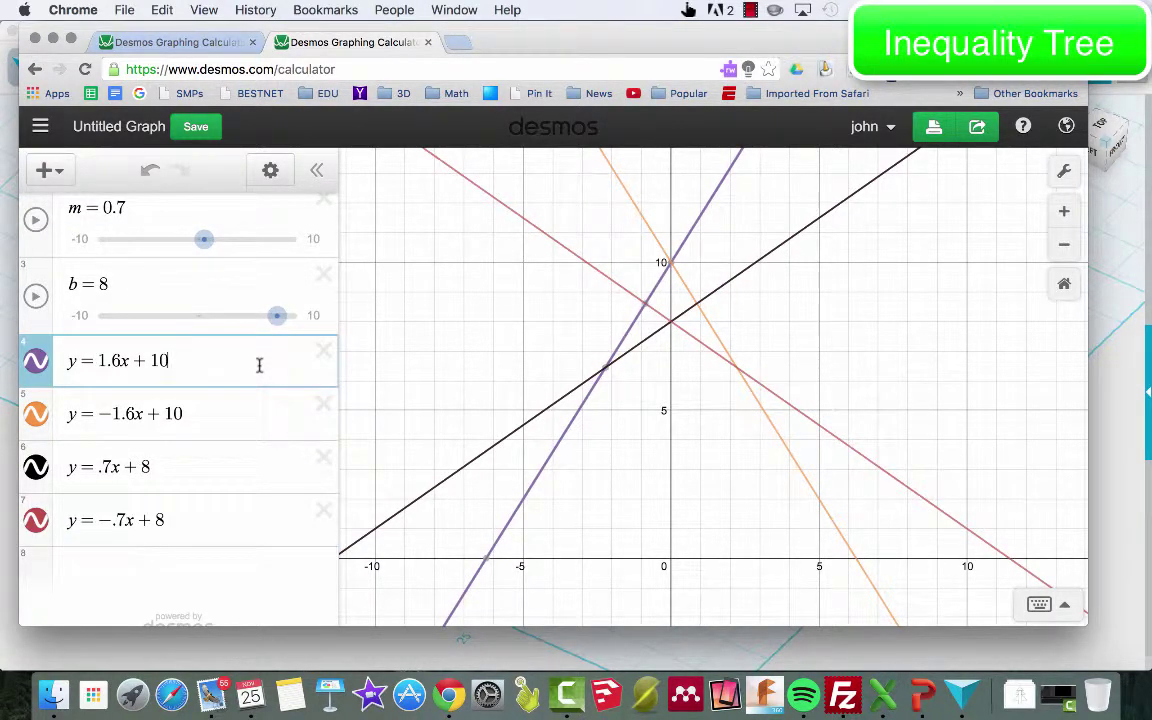
text({)
mouse_move(612, 369)
text(-2)
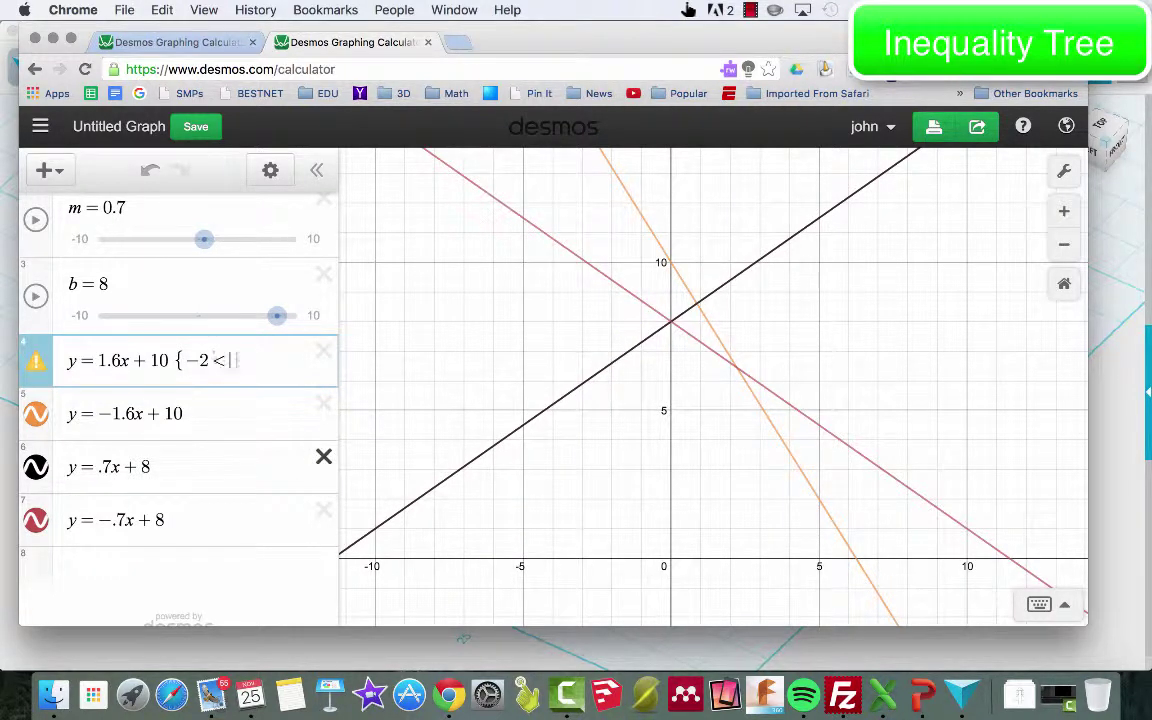
text(<=x<=0)
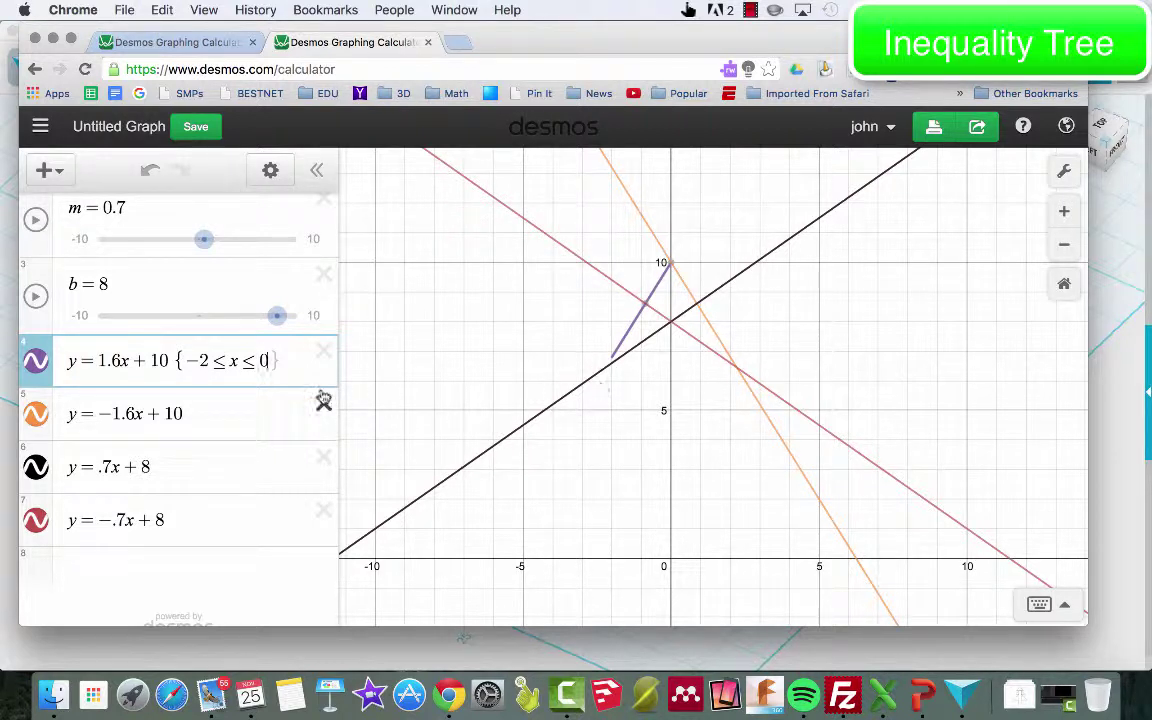
click(202, 417)
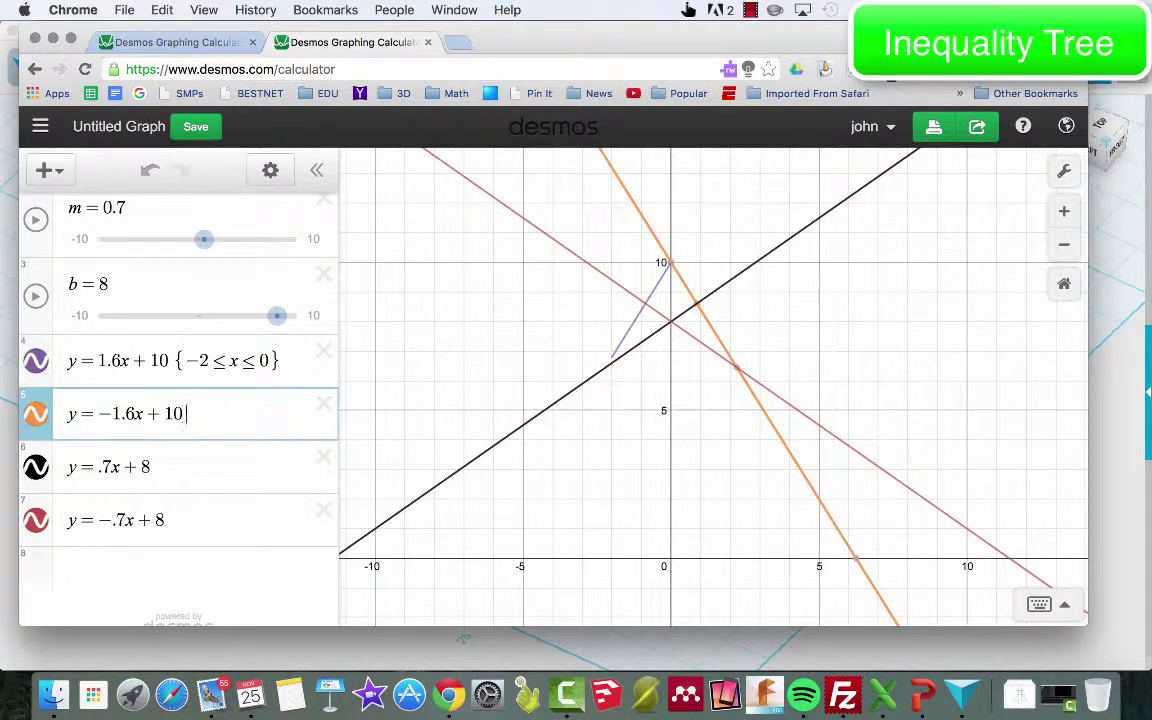
text({0<=x<=2)
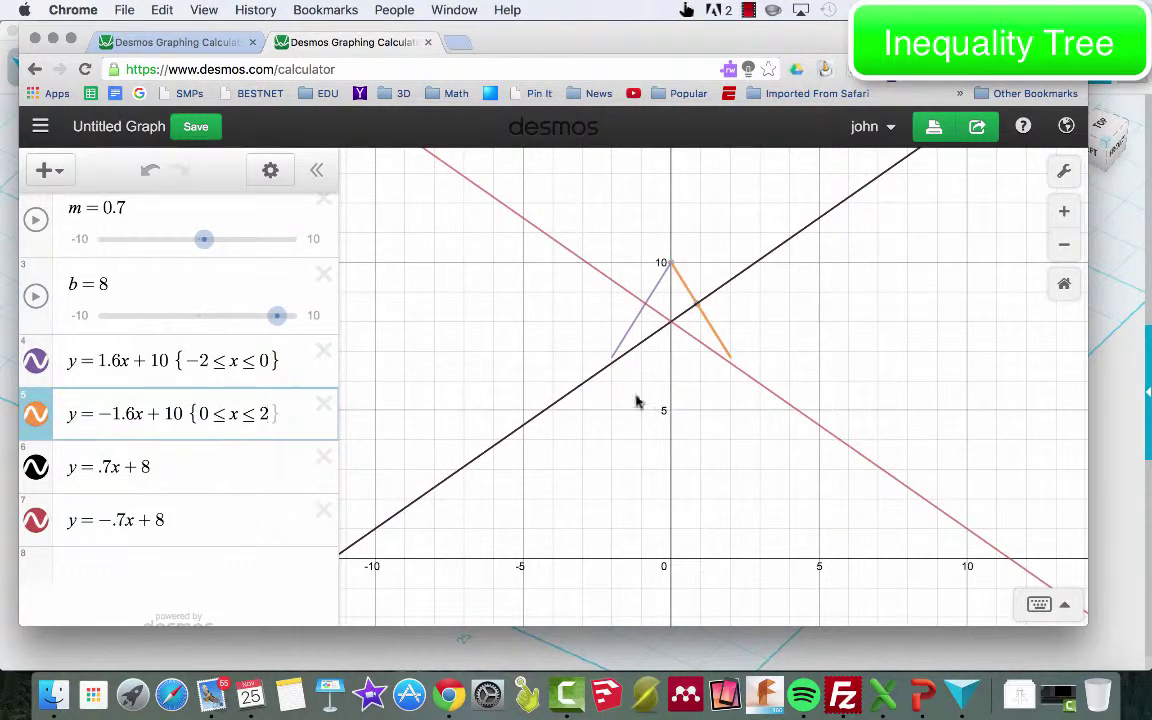
- Change the slopes of the mirrored lines y = .7x + 8 and y = −.7x + 8 to .9 and −.9
key(Down)
key(BackSpace)
text(8)
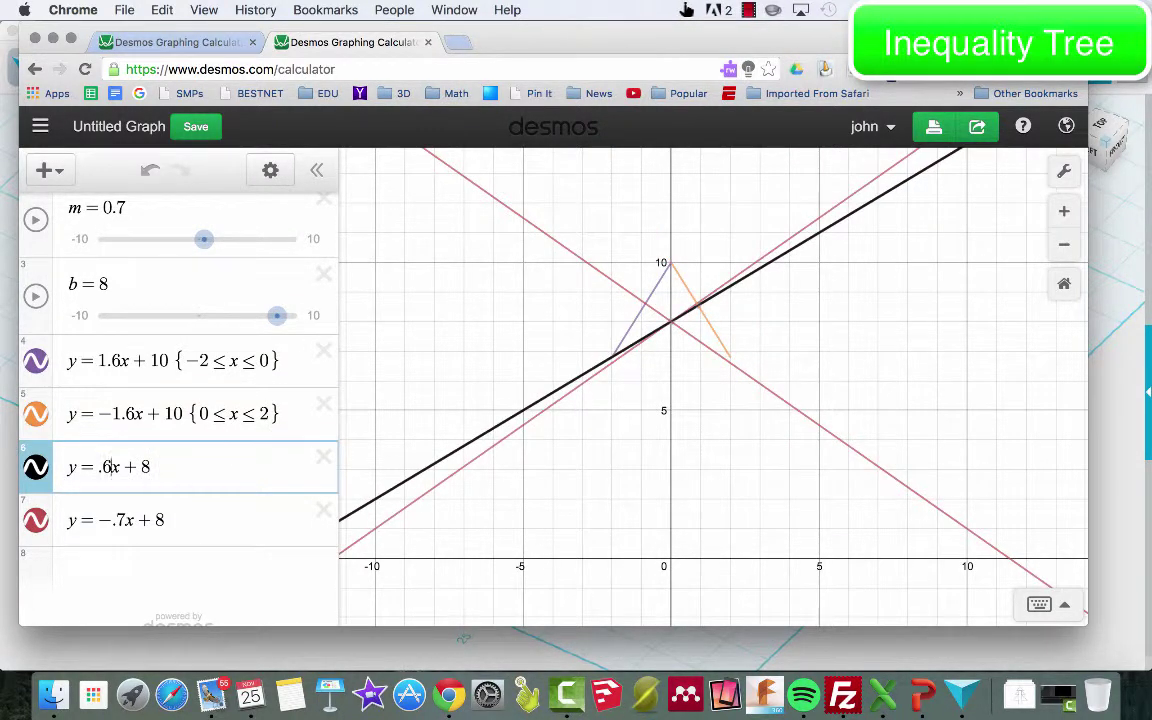
key(BackSpace)
text(9)
key(Down)
key(BackSpace)
text(9)
- Restrict y = .9x + 8 to the domain −3.3 ≤ x ≤ 0 and y = −.9x + 8 to 0 ≤ x ≤ 3.3
click(186, 466)
text({)
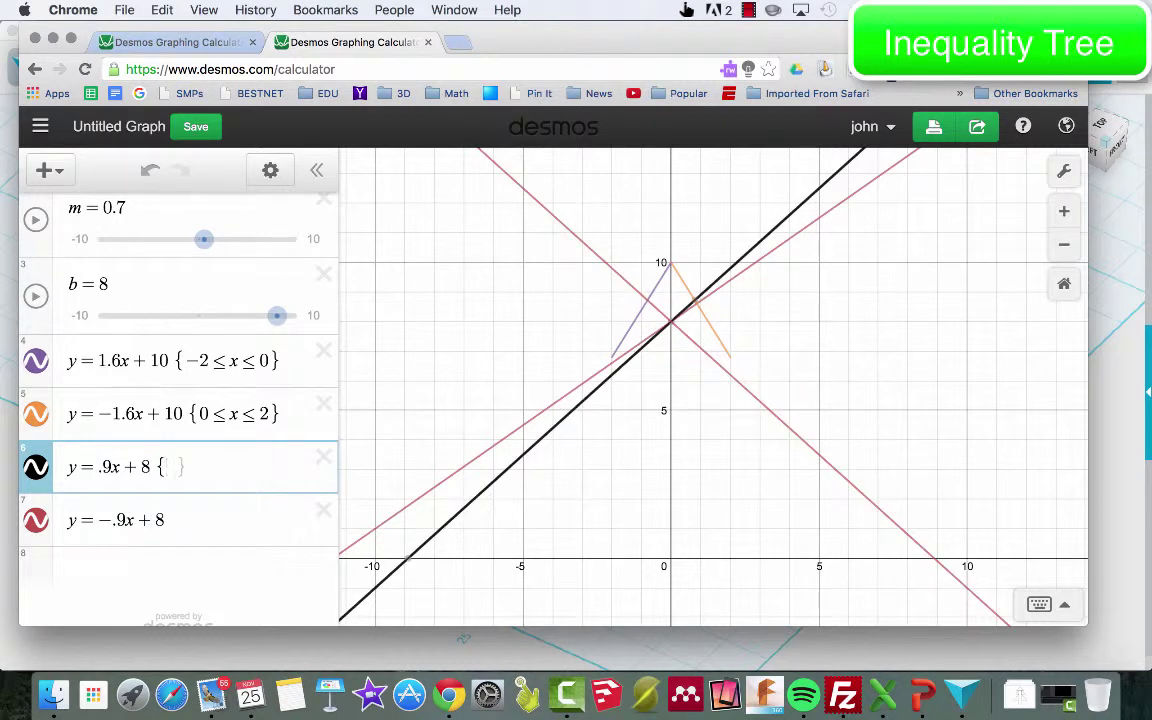
text(-3.3<=x<=0)
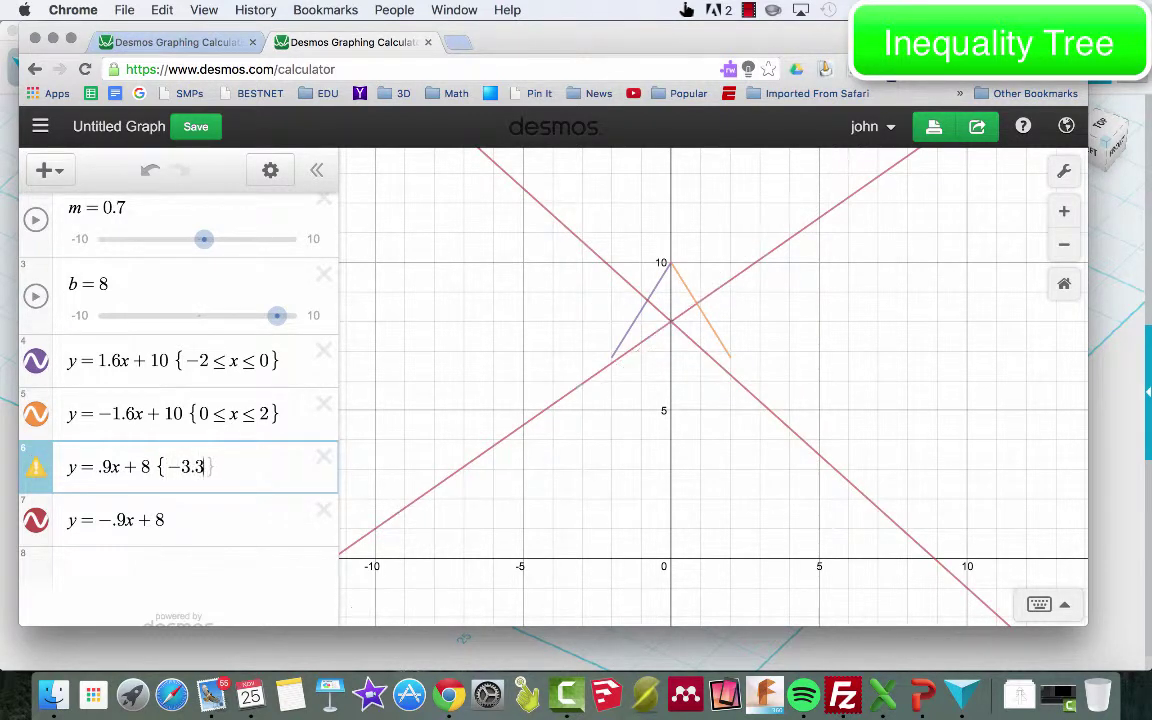
key(Down)
text({0<=x<=3.3)
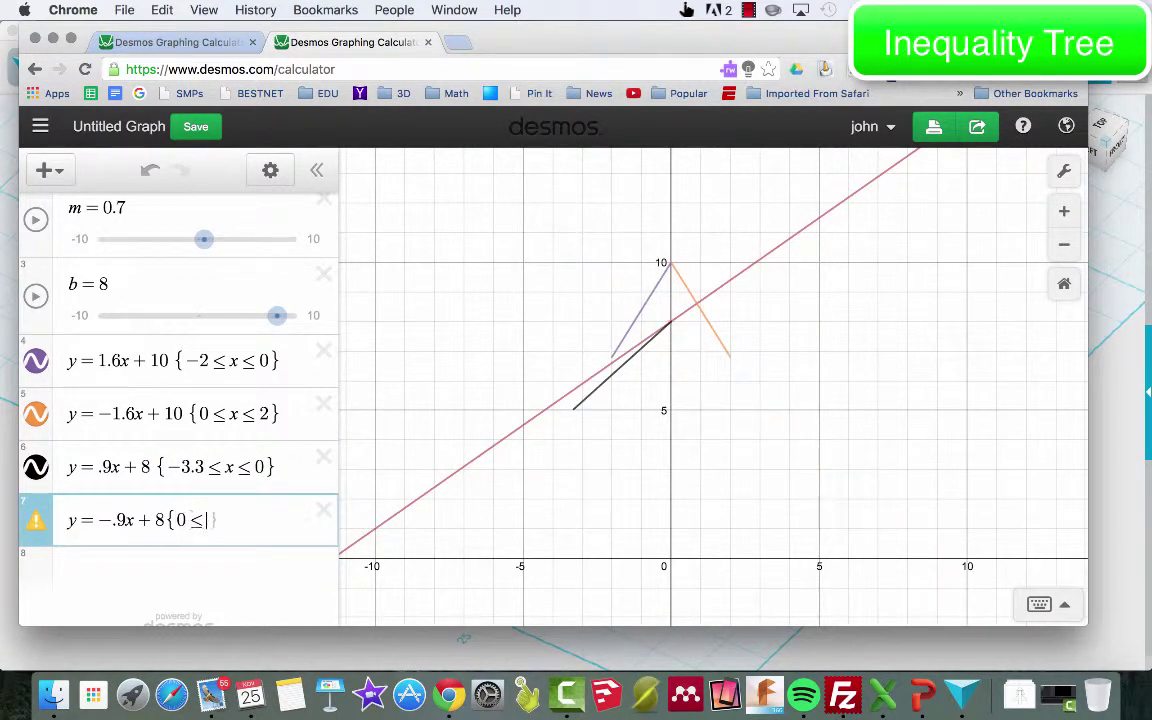
- Readjust the line y = mx + b with its sliders, setting b to 5 and m to 0.3
drag(277, 316, 258, 326)
scroll(172, 560, down, 2)
drag(257, 262, 196, 258)
scroll(210, 265, up, 2)
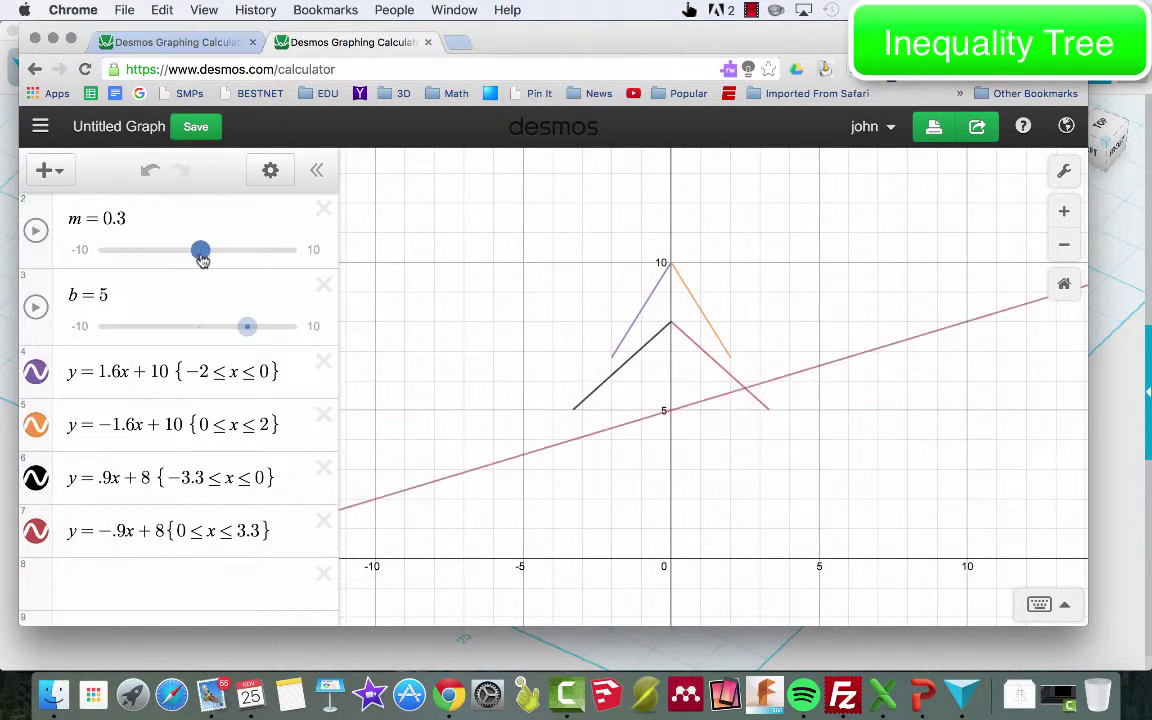
- Add the mirrored lines y = .4x + 5 and y = −.4x + 5 as new expressions for the third tier
click(113, 578)
text(y = .4x + 5)
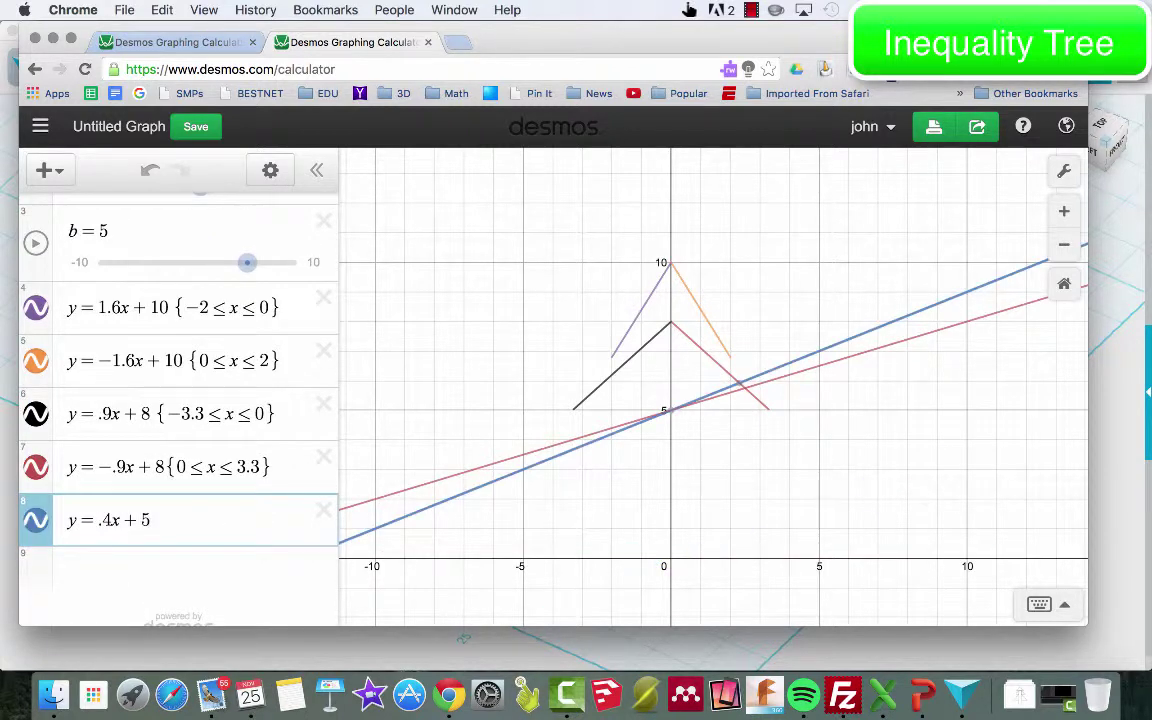
key(Return)
text(y=-.4x+5)
- Restrict y = .4x + 5 to the domain −4 ≤ x ≤ 0 and y = −.4x + 5 to 0 ≤ x ≤ 4
click(185, 468)
text({-4<=x<=0)
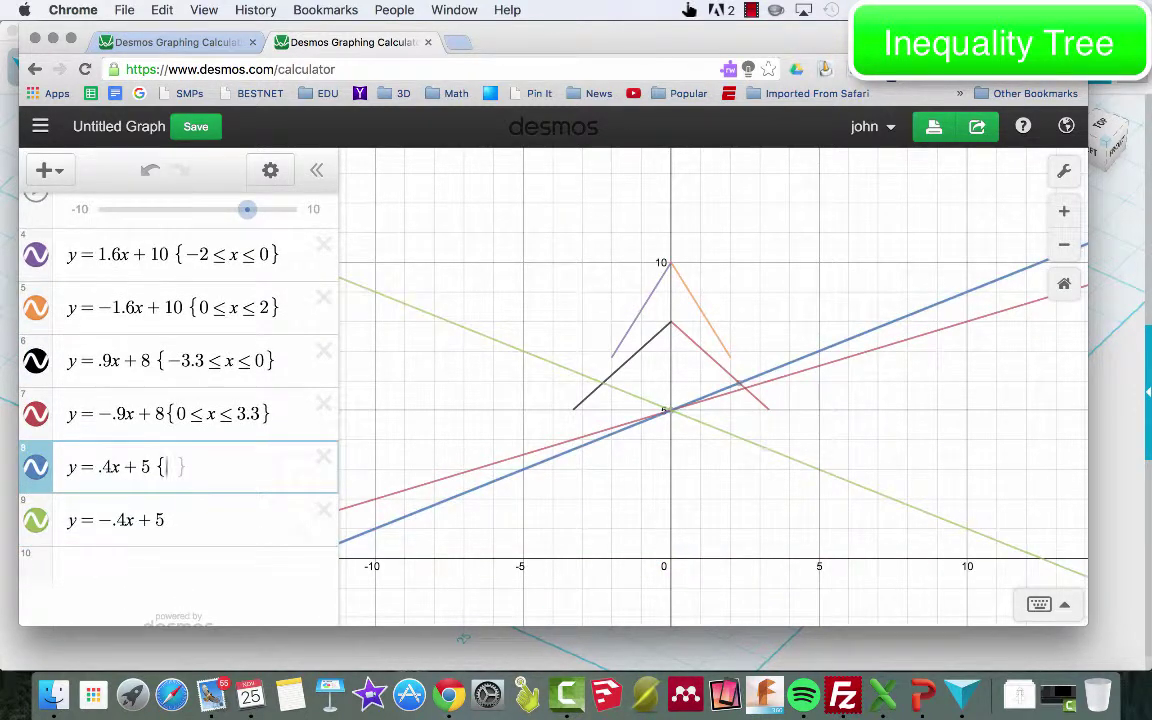
click(90, 522)
click(168, 468)
text({0<=x<=4)
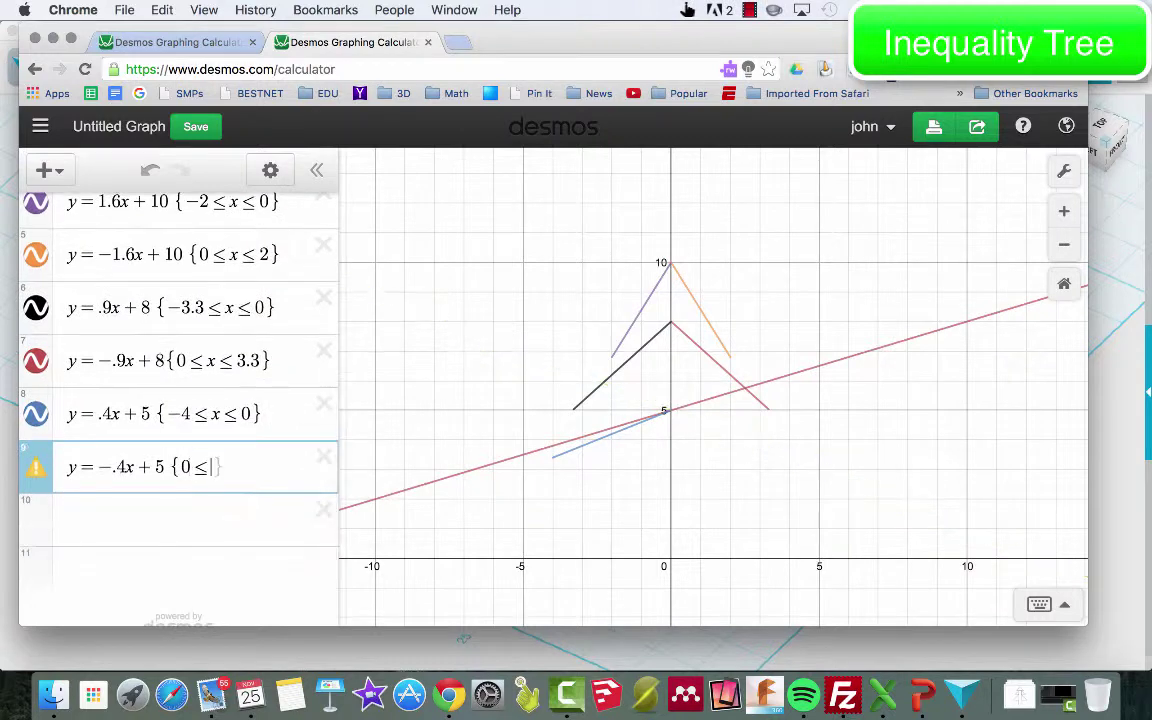
- Hide the slider-driven line y = mx + b on the graph
scroll(73, 254, up, 3)
click(36, 218)
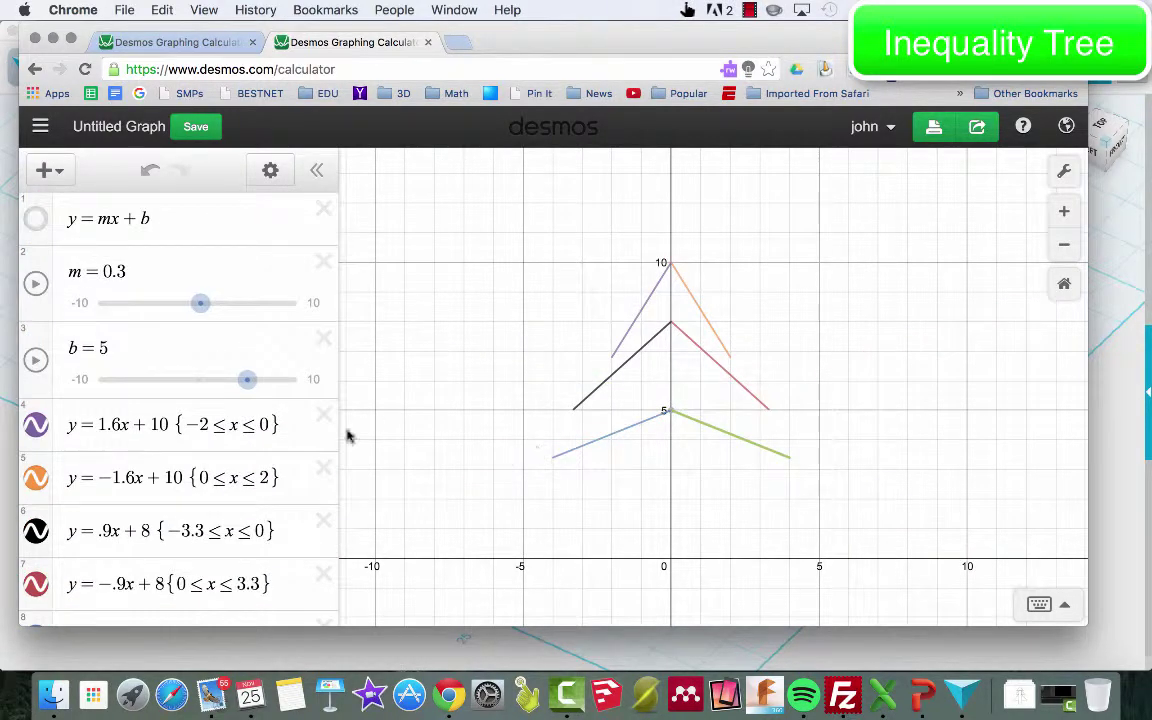
- Close the top tier with a new horizontal line y = 6.8 {−2 ≤ x < 2}
scroll(289, 433, down, 4)
click(185, 511)
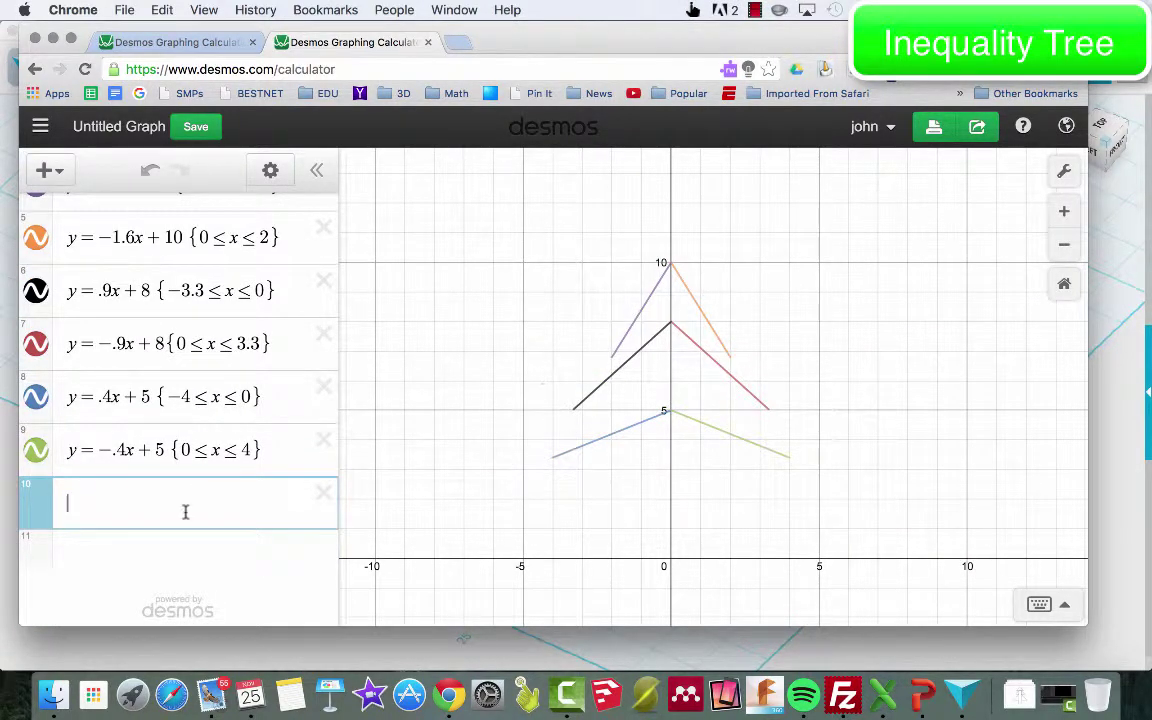
text(6.78)
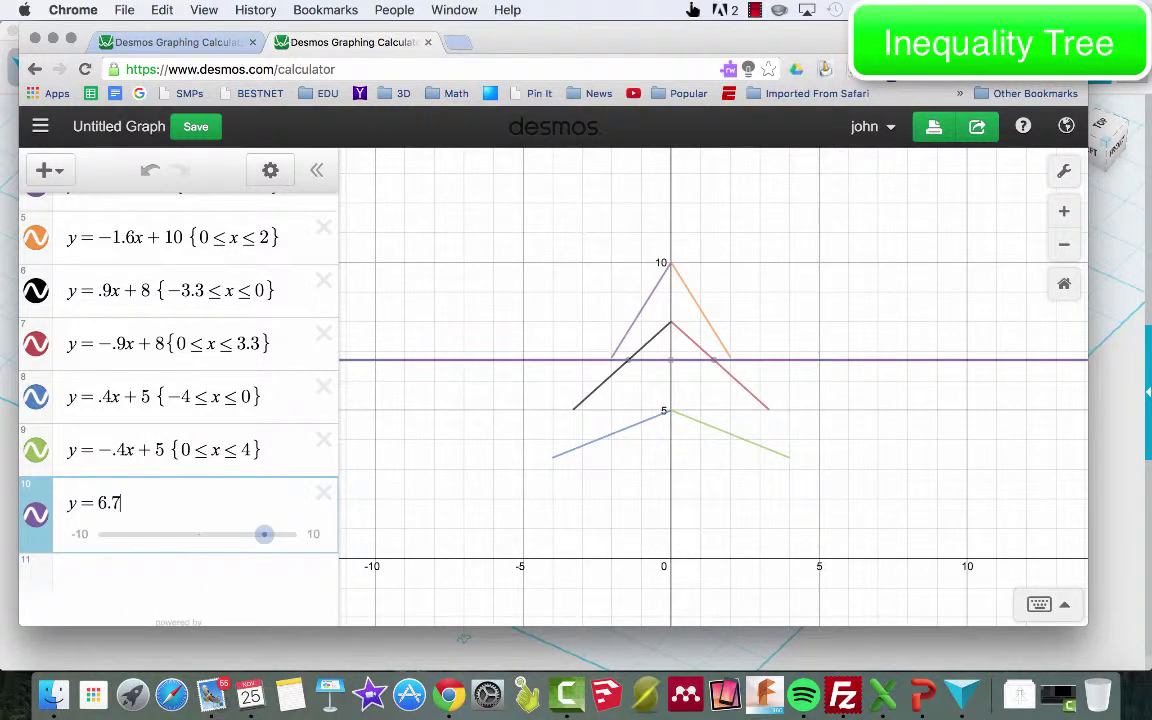
scroll(490, 326, up, 5)
key(BackSpace)
key(BackSpace)
text(8)
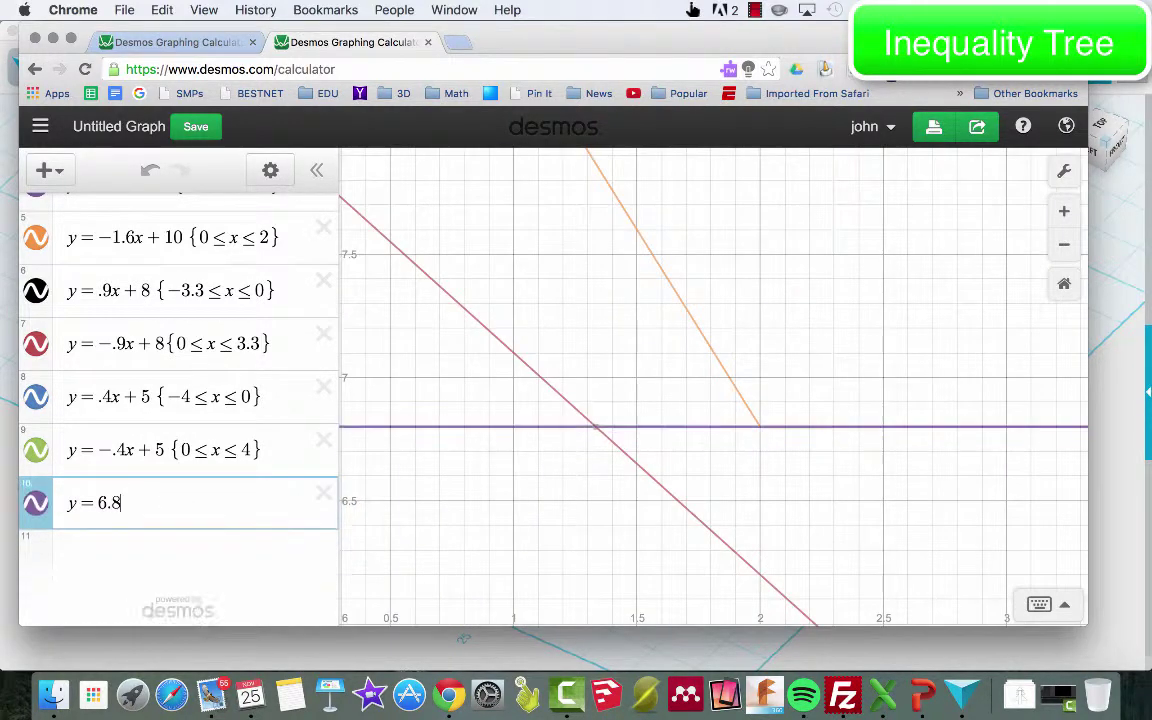
scroll(465, 437, down, 5)
text({-2<=x<2)
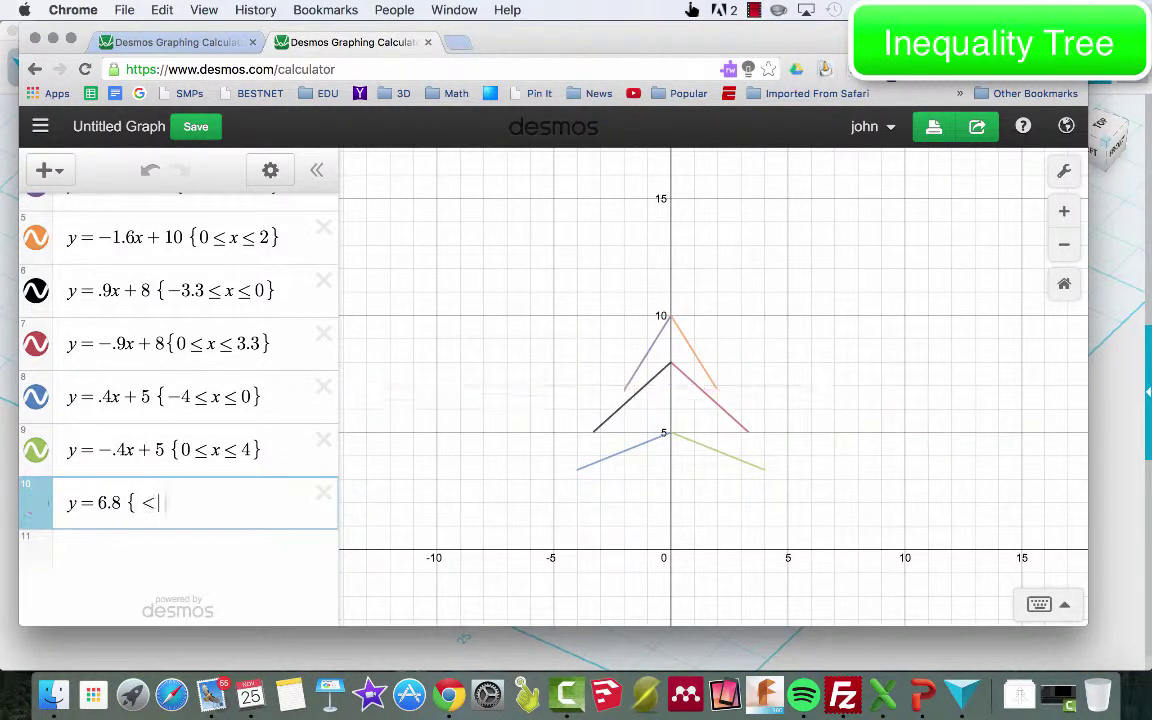
- Close the middle tier with a new horizontal line y = 5.03 {−3.3 ≤ x ≤ 3.3}, matching the ends of its slanted lines
key(Return)
text(y=5{)
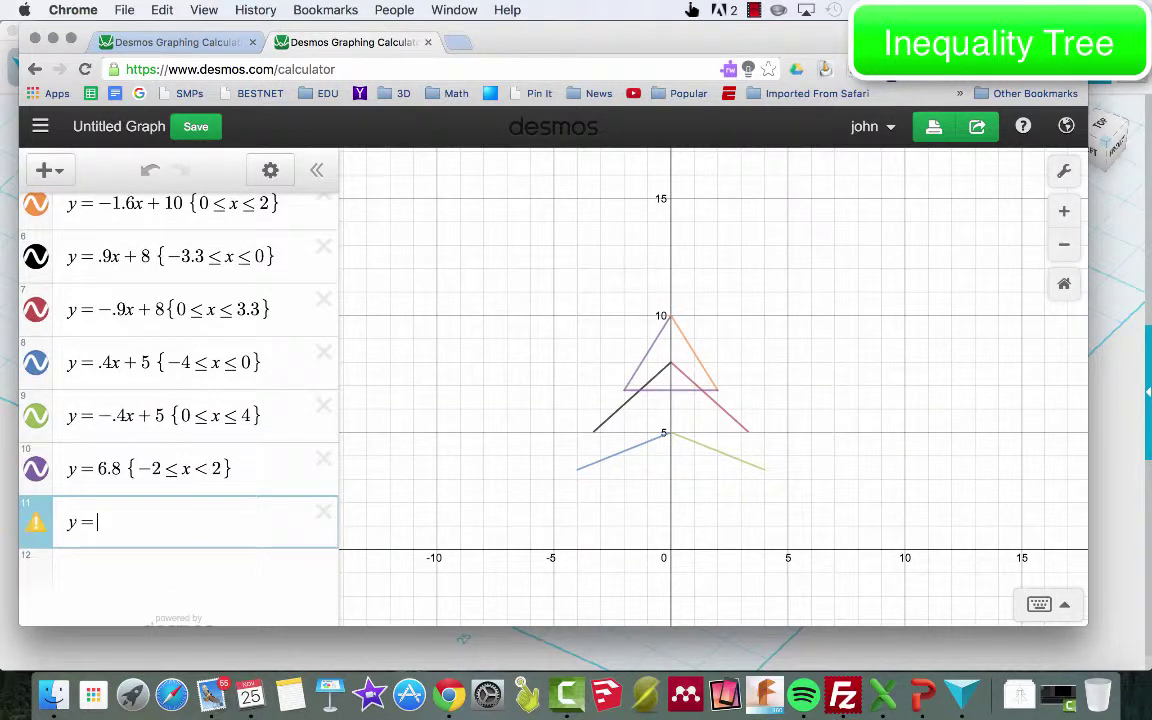
text(-3.2<=x<=3.2)
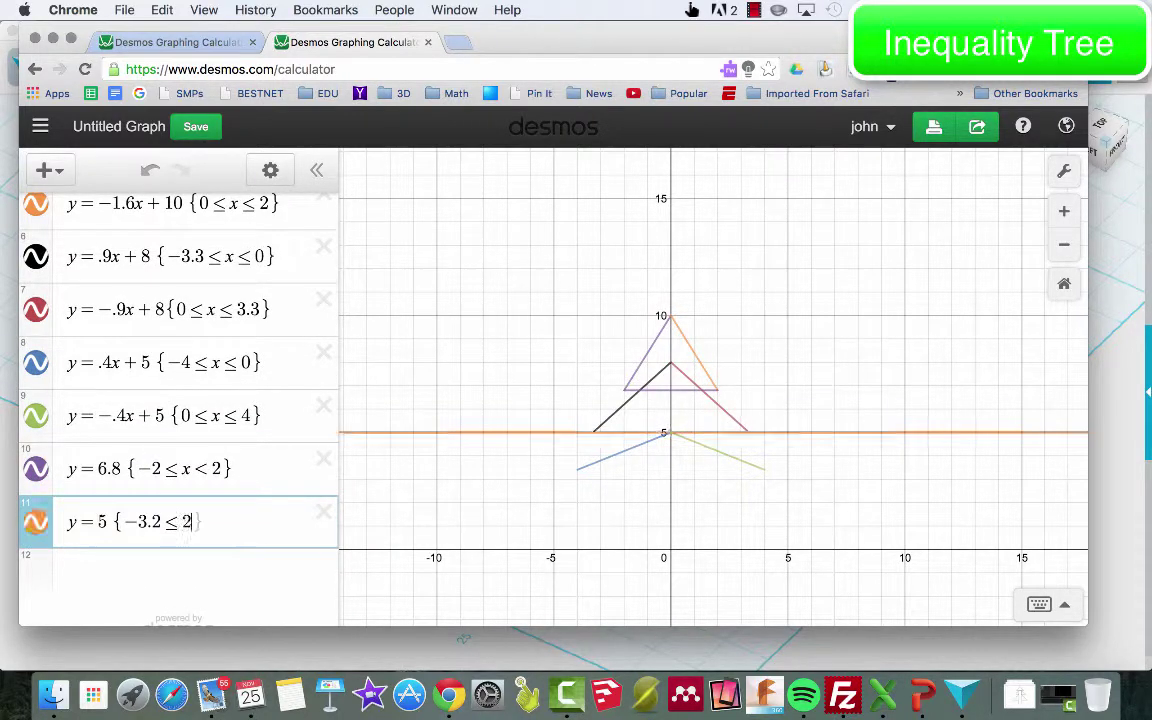
scroll(553, 476, up, 5)
scroll(728, 402, up, 5)
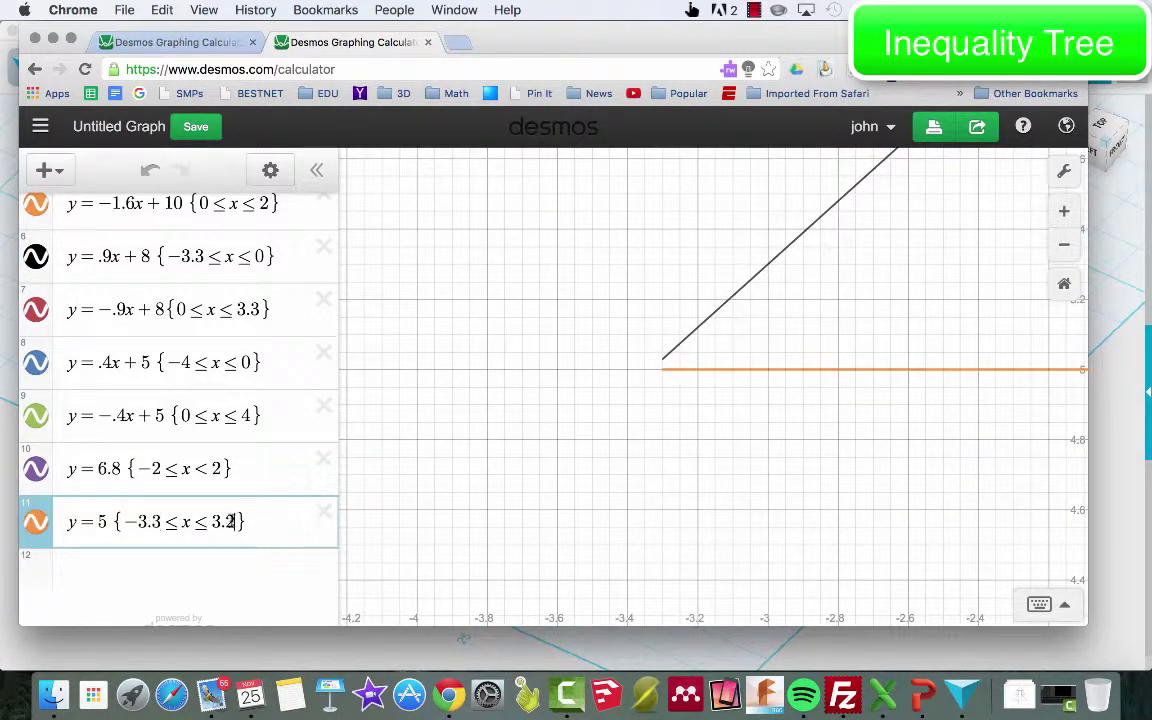
text(.03)
scroll(671, 504, down, 10)
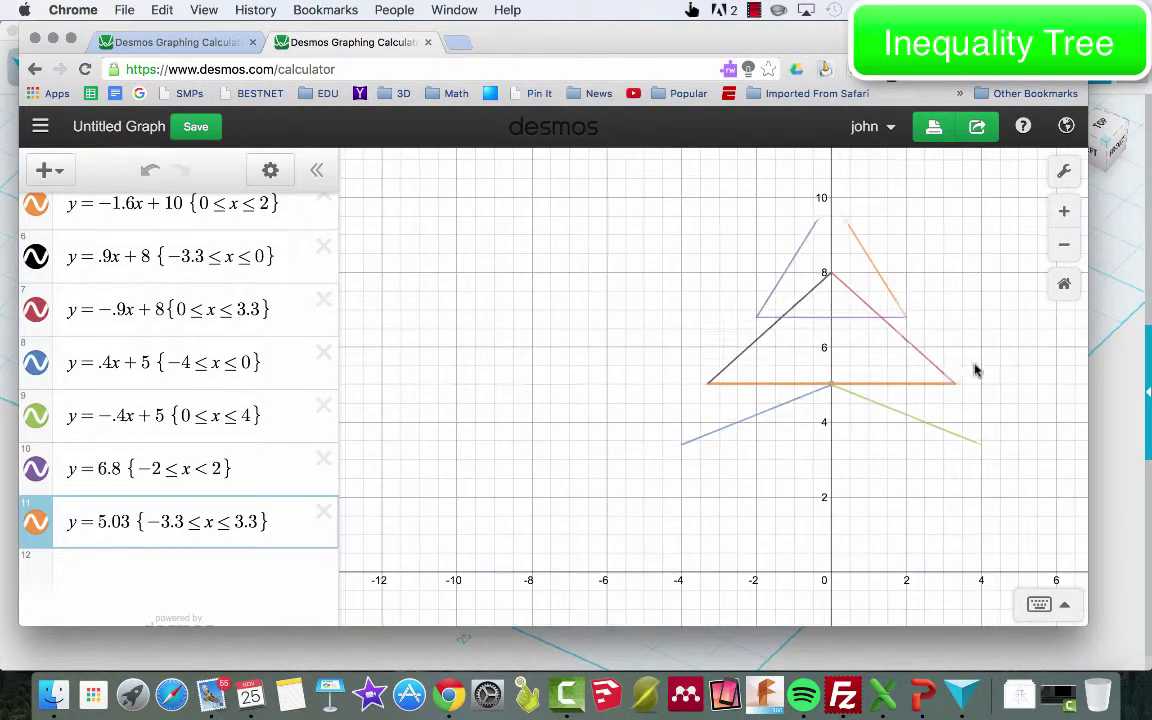
- Raise the y-intercept of both lowest-tier lines, y = .4x + 5 and y = −.4x + 5, to 5.5
click(151, 414)
text(.5)
click(151, 362)
text(.5)
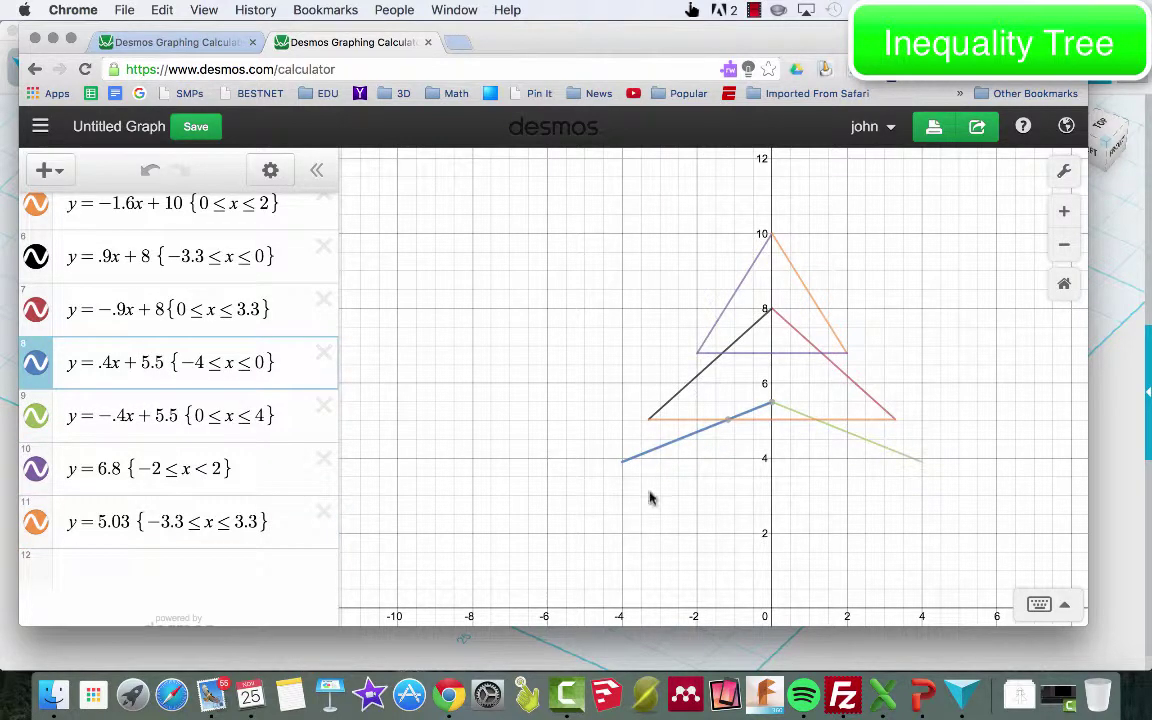
- Steepen the two lowest-tier lines by changing their slopes to .5 and −.5
click(106, 362)
key(BackSpace)
text(5)
click(124, 415)
key(BackSpace)
text(5)
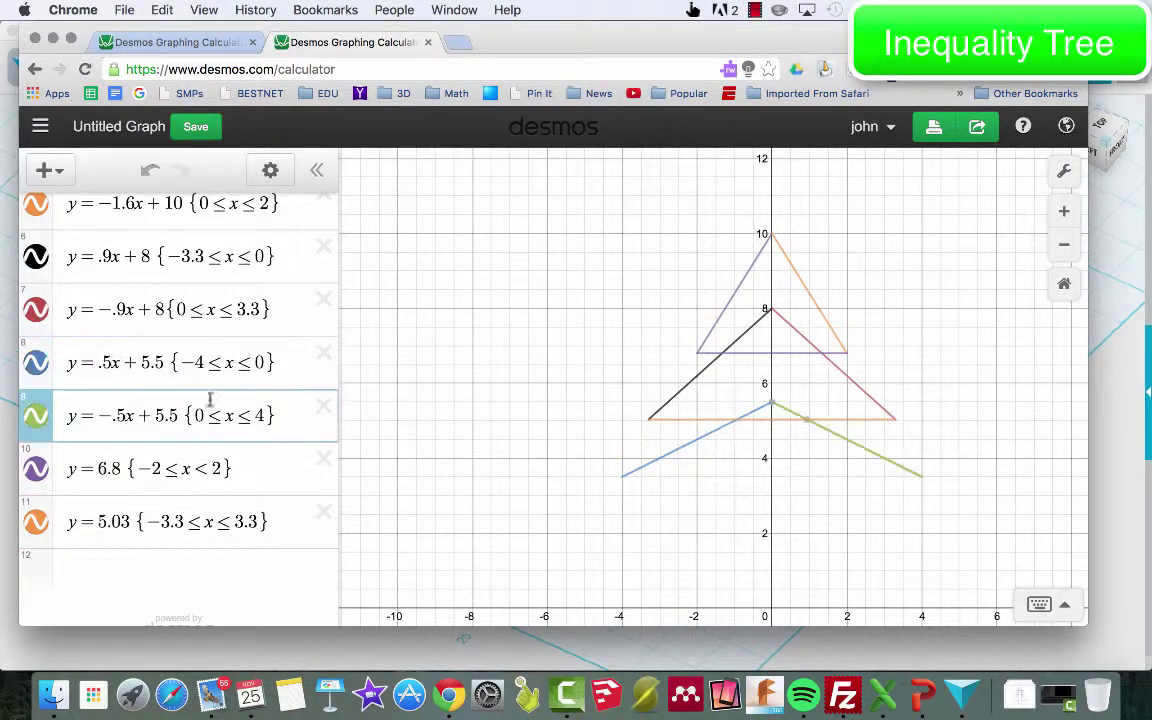
- Close the lowest tier with a new horizontal line y = 3.5 {−4 ≤ x ≤ 4}
click(150, 565)
text(y=3.5)
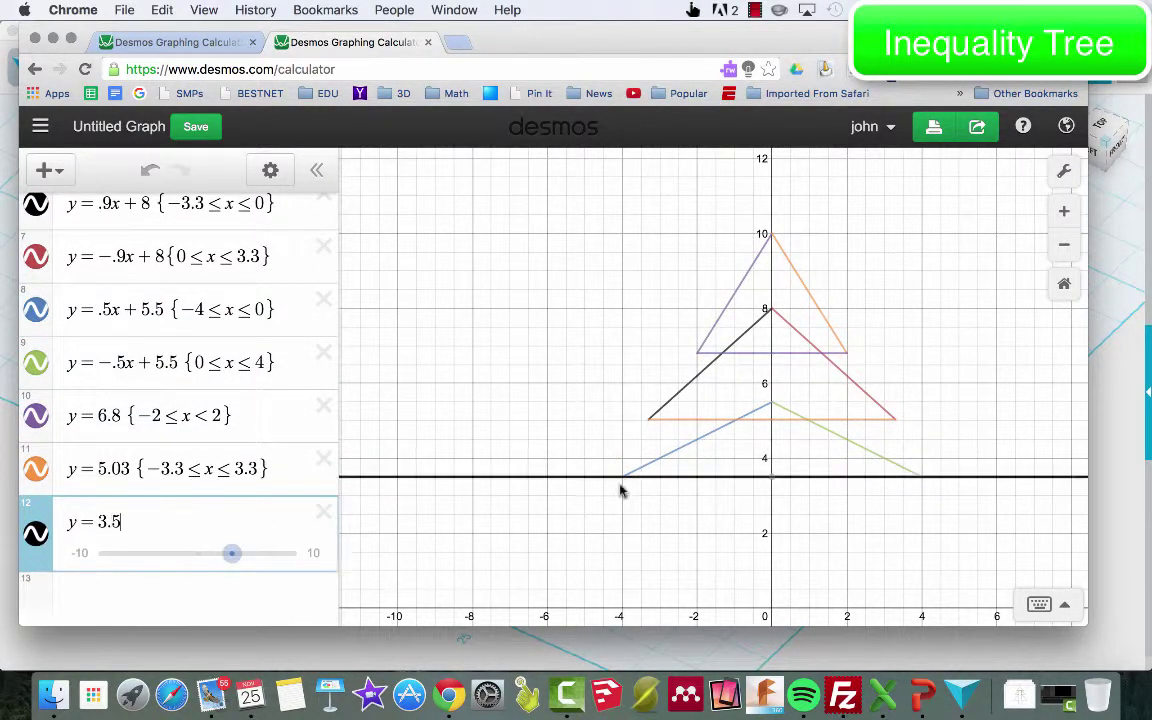
scroll(643, 443, up, 5)
scroll(643, 483, down, 5)
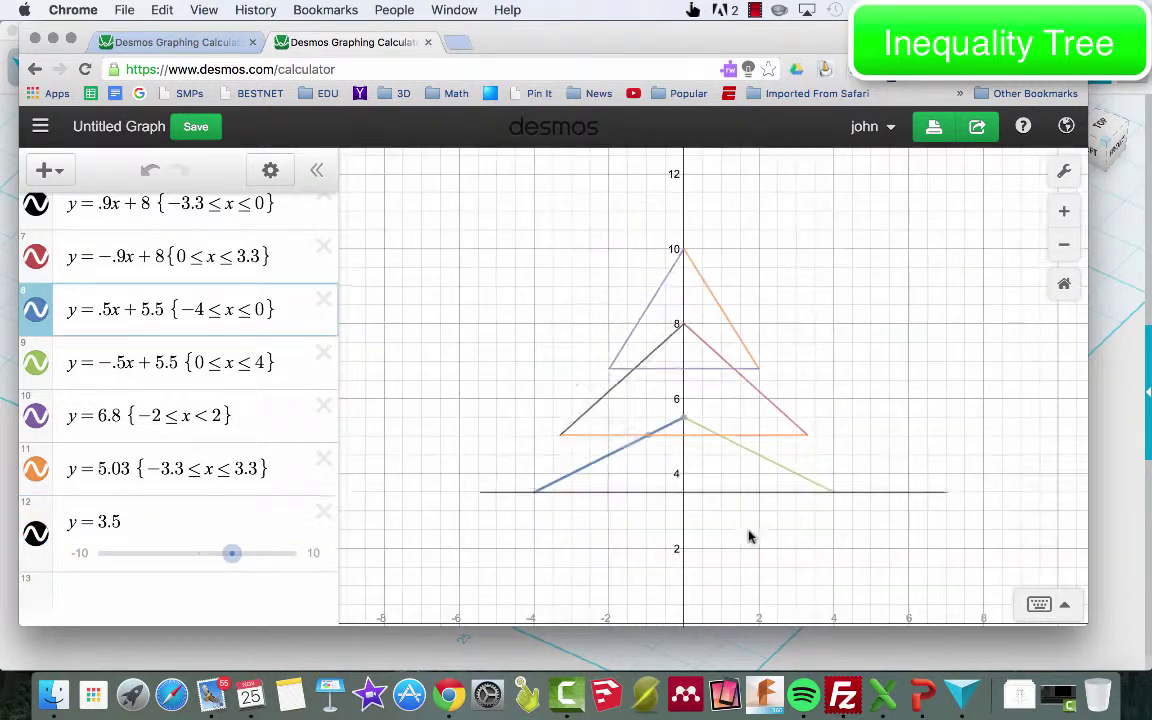
text({)
text(-4<=x<=4)
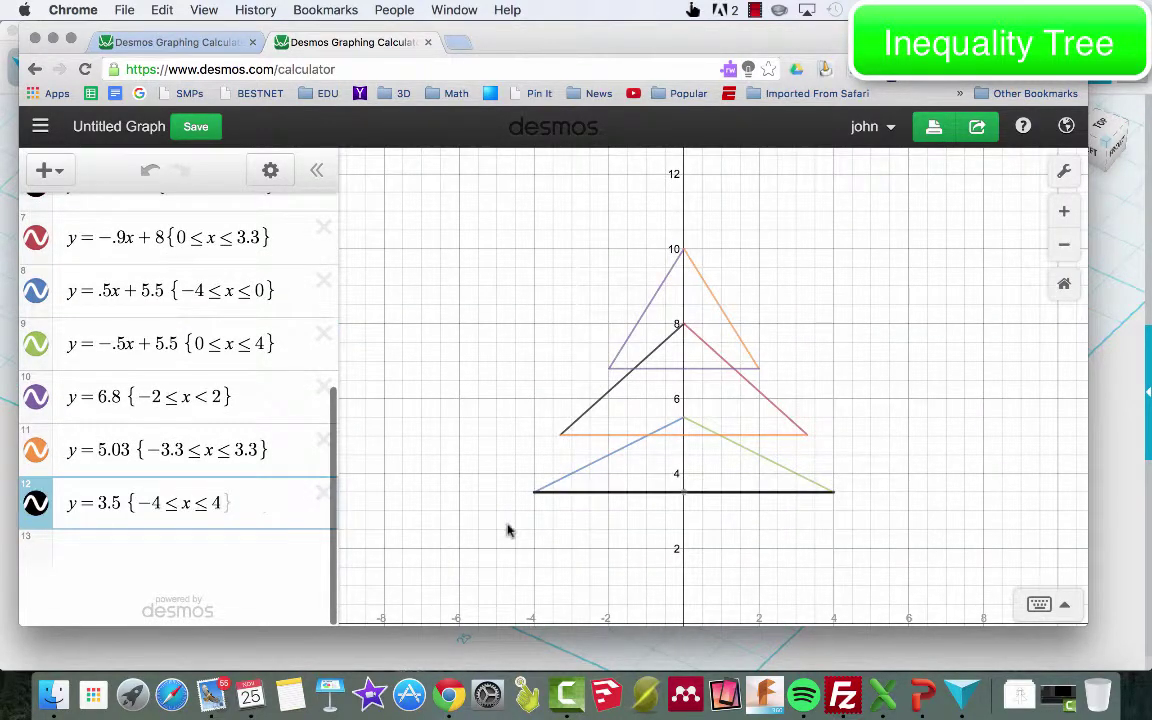
- Add the trunk lines x = −.75, x = .75 and y = 0 {−.75 ≤ x ≤ .75} as new expressions
click(175, 550)
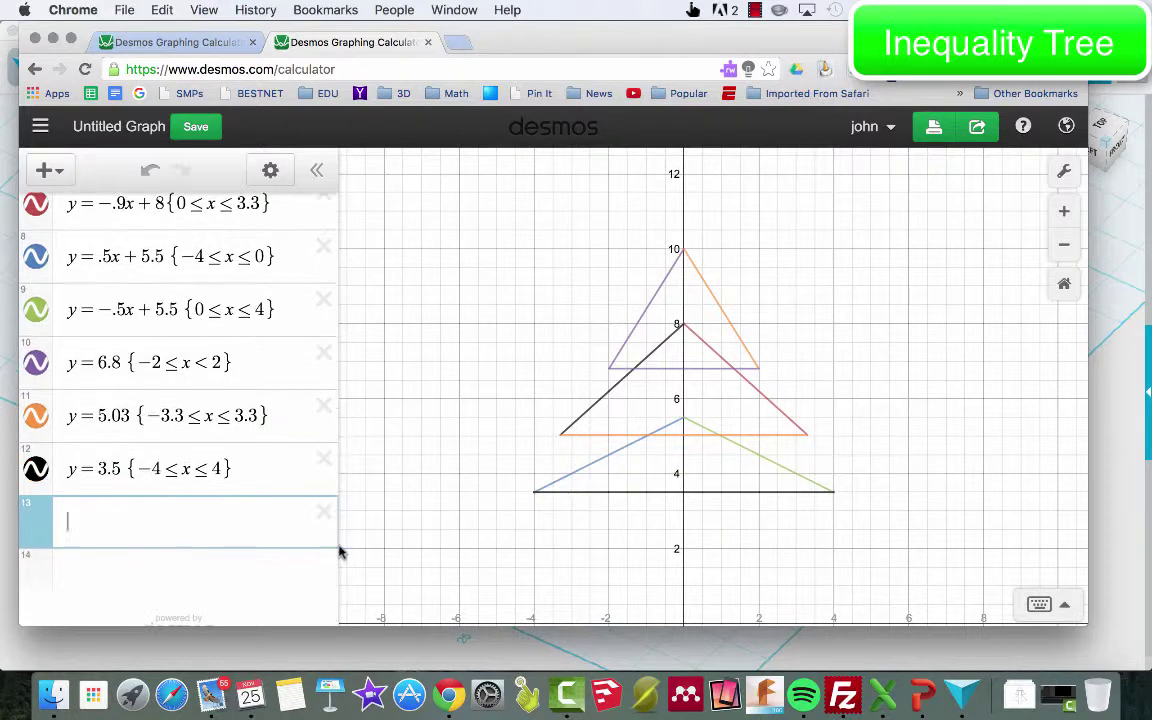
text(x=)
drag(821, 547, 825, 478)
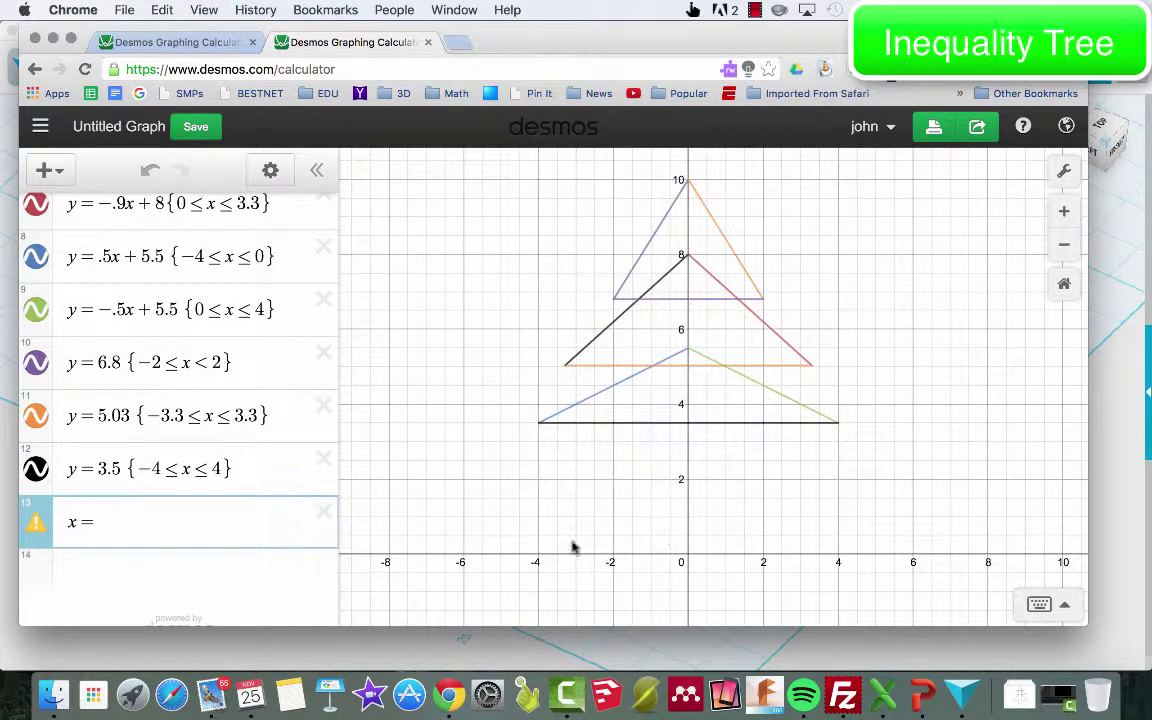
text(-.75)
key(Return)
text(x=.75)
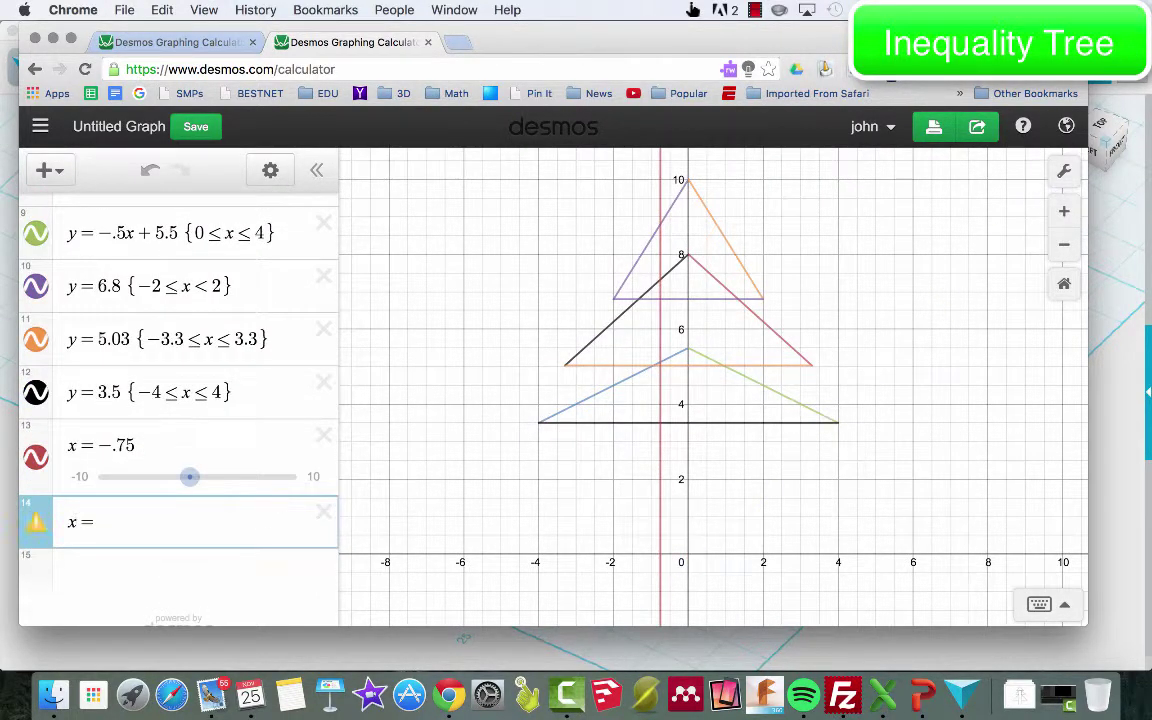
key(Return)
text(y=0{-.75<=x<=.75)
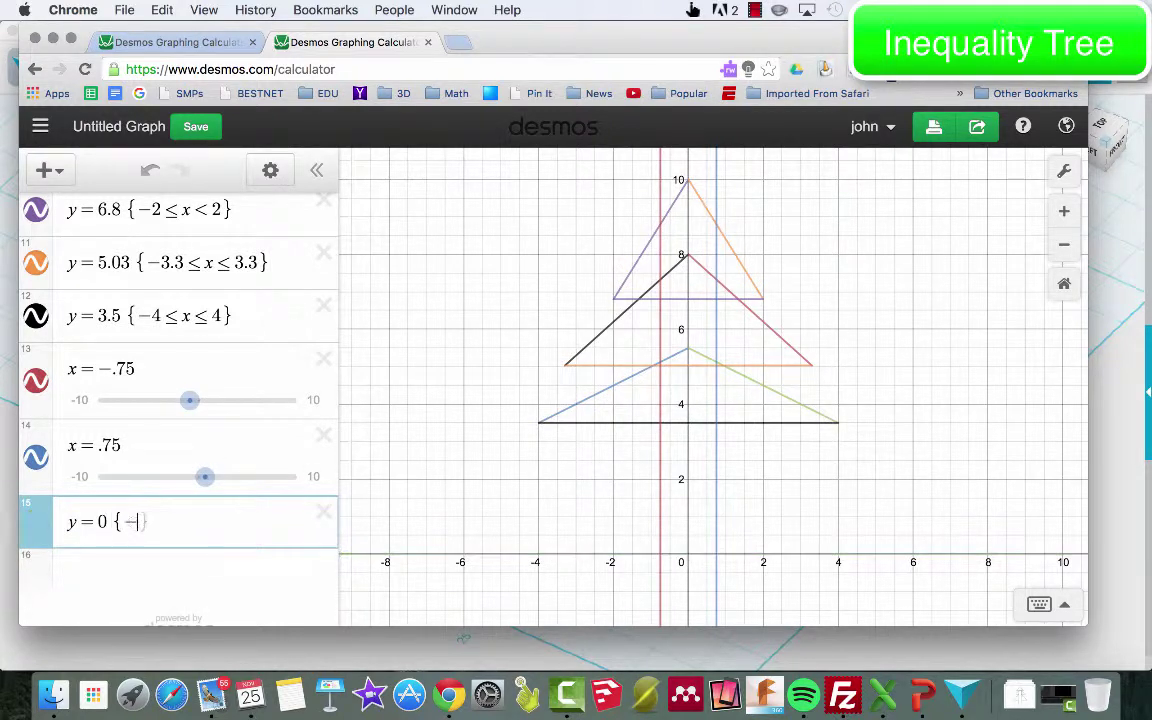
- Restrict both vertical trunk lines, x = .75 and x = −.75, to the range 0 ≤ y ≤ 3.5
click(147, 438)
text({)
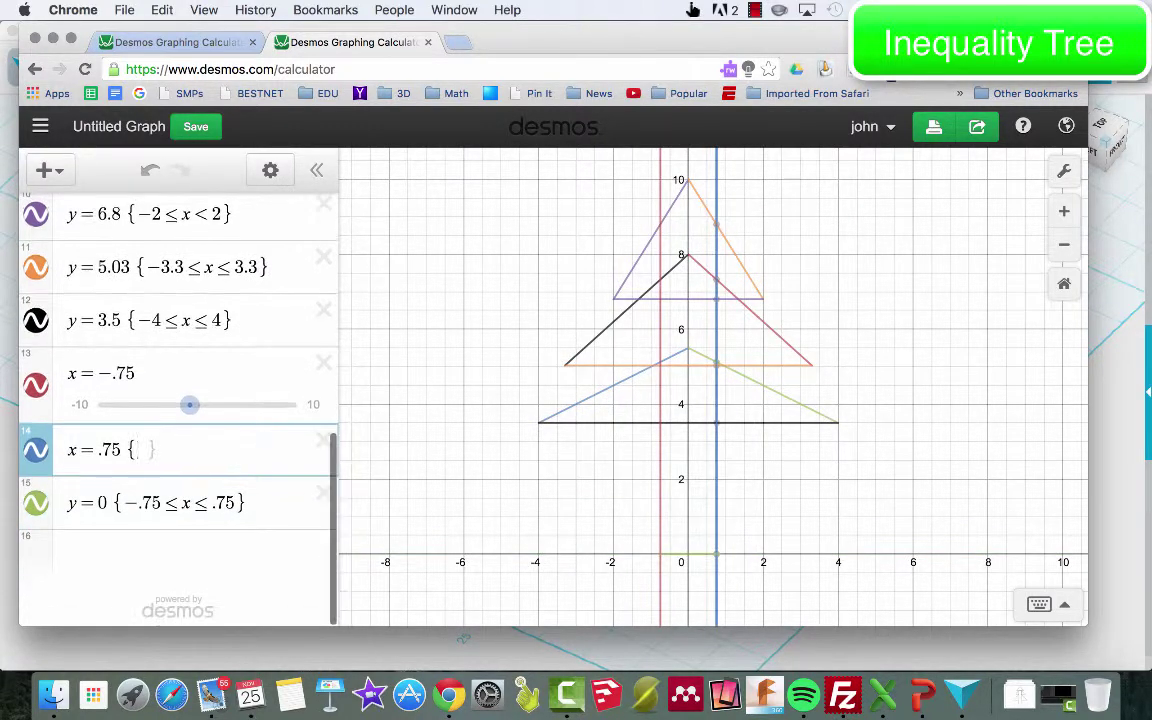
text(0<=y<=3)
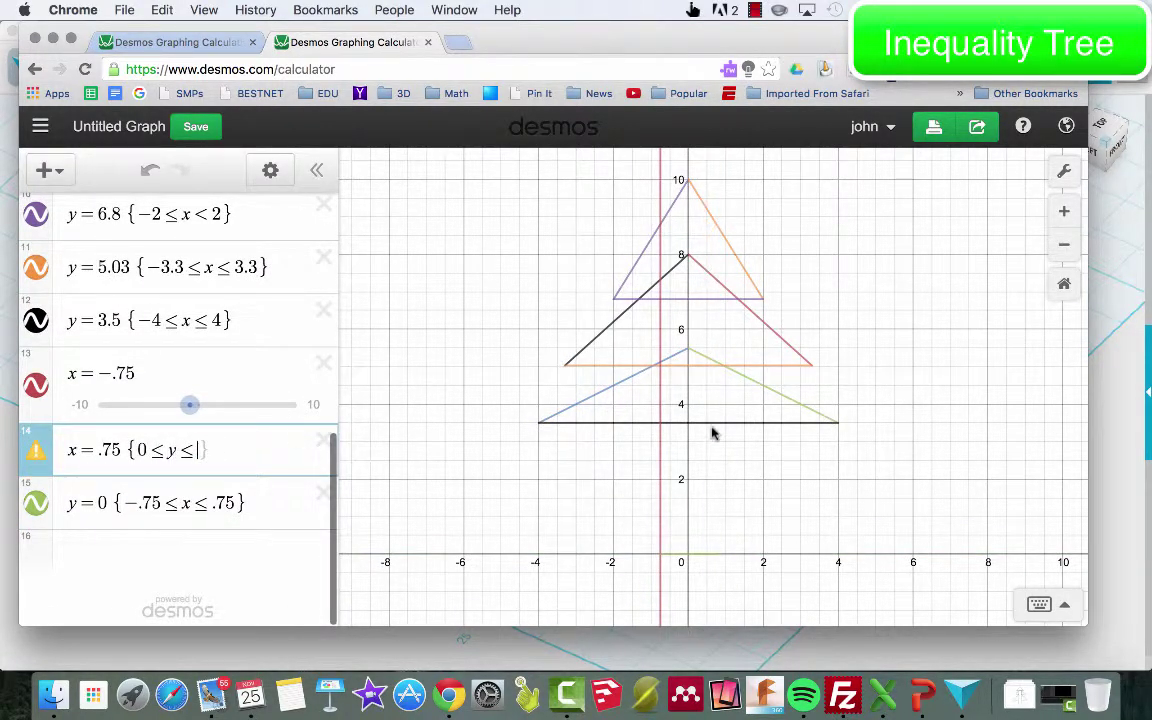
text(.5)
click(137, 373)
text({0<=y<=3.5)
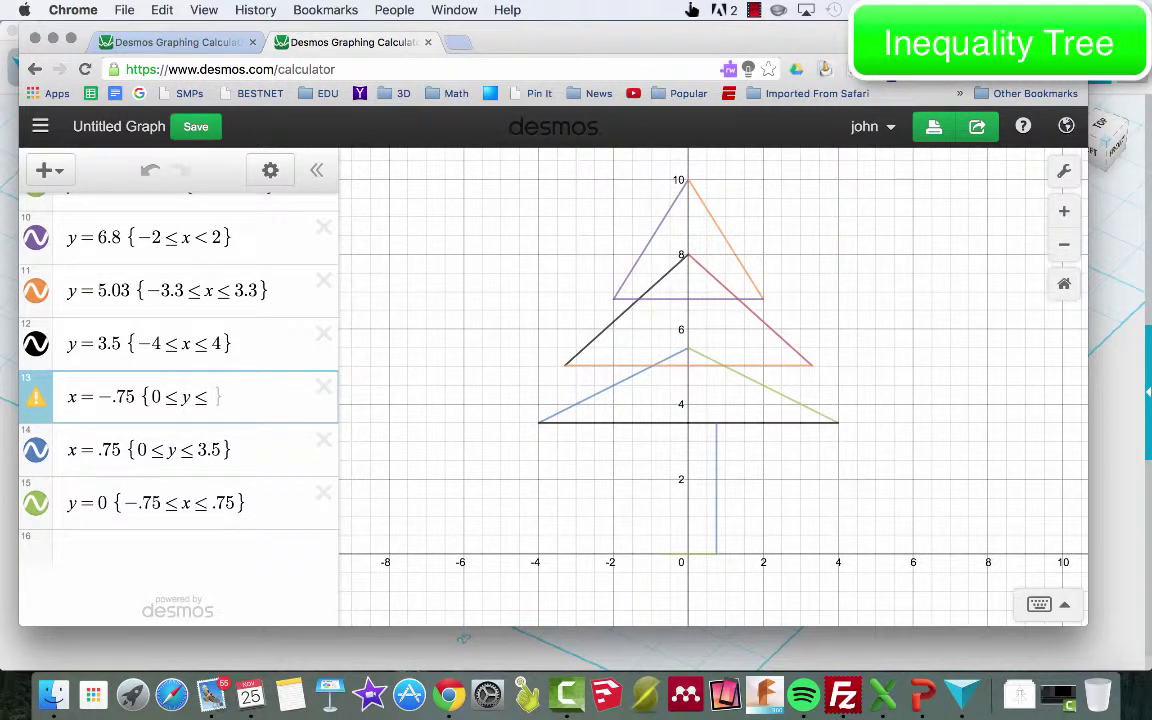
- Show the whole tree in Projector Mode with the grid, X-axis and Y-axis turned off
scroll(855, 290, down, 3)
click(1064, 171)
click(783, 248)
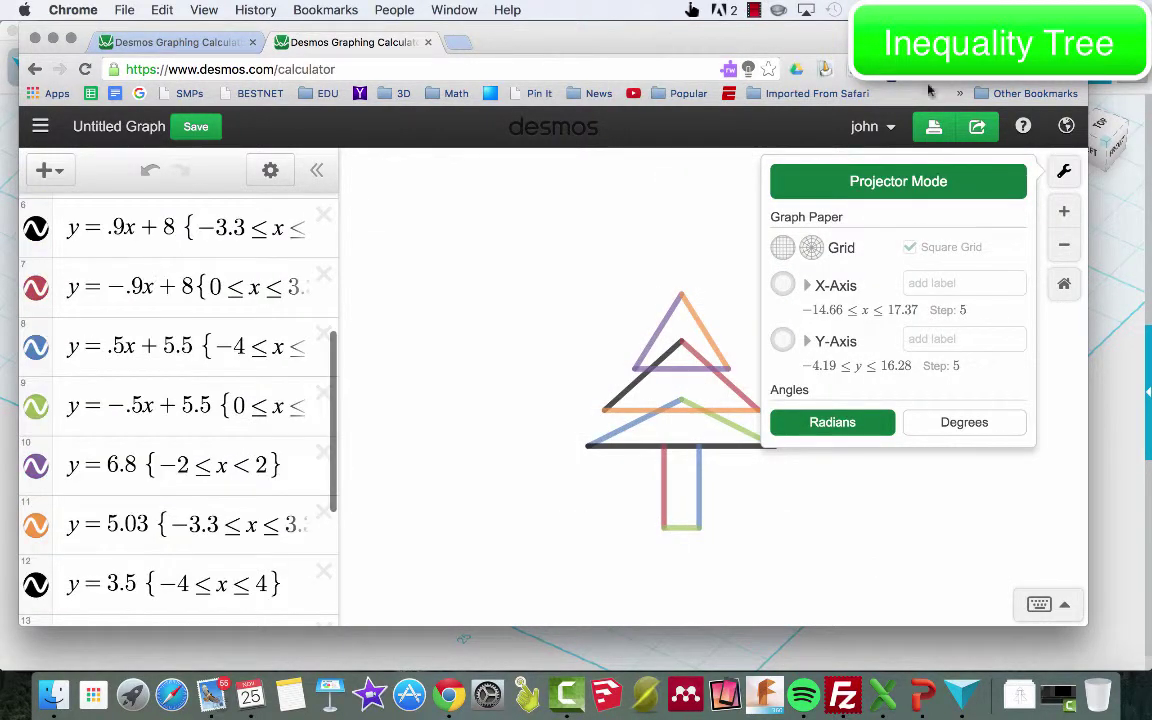
- Turn Projector Mode off and show the grid and X-axis again
click(783, 248)
- Recolor the remaining slanted lines of the three tree tiers green
scroll(129, 265, up, 3)
click(36, 268)
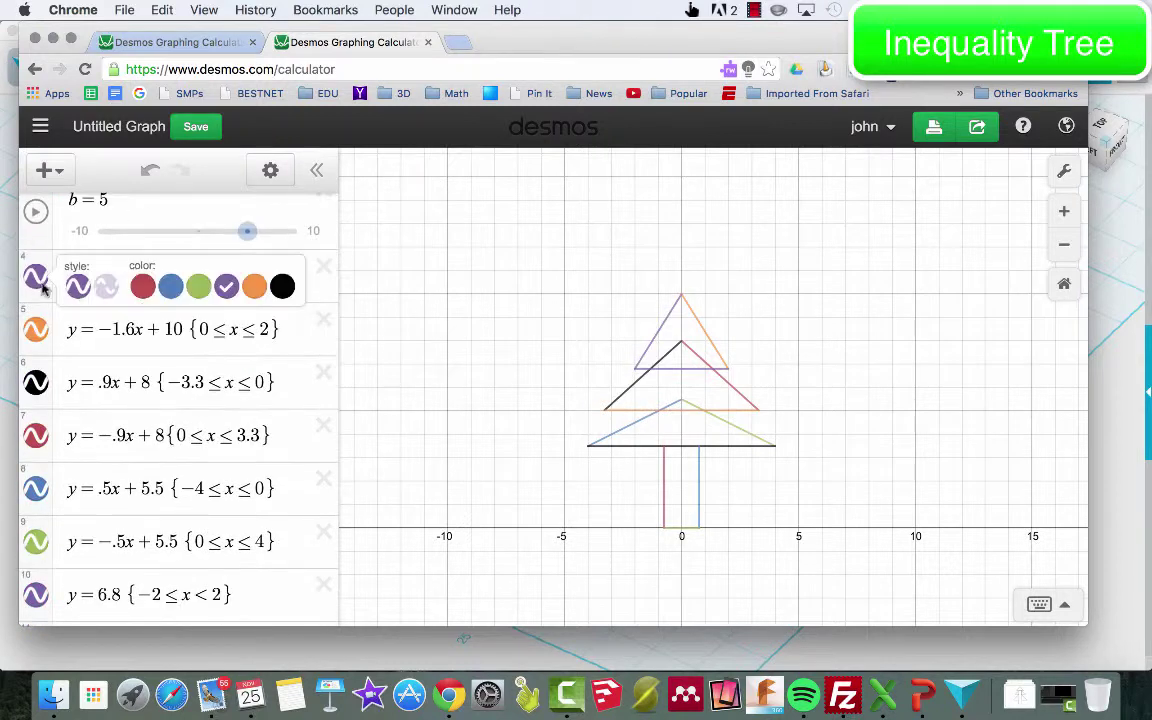
click(198, 285)
click(36, 330)
click(198, 339)
click(36, 382)
click(198, 392)
click(36, 435)
click(198, 445)
click(36, 488)
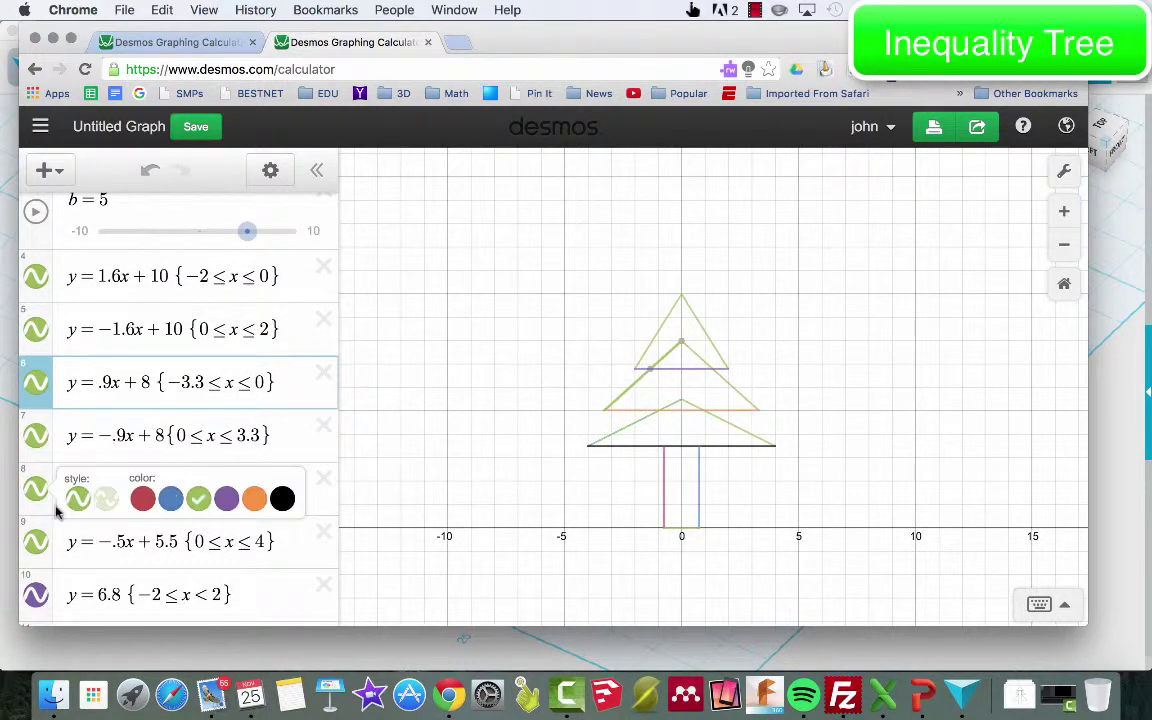
click(198, 498)
- Recolor the horizontal tier lines and the vertical trunk lines green
click(36, 595)
click(198, 605)
scroll(180, 450, down, 3)
click(36, 496)
click(198, 525)
click(36, 437)
click(198, 445)
click(36, 532)
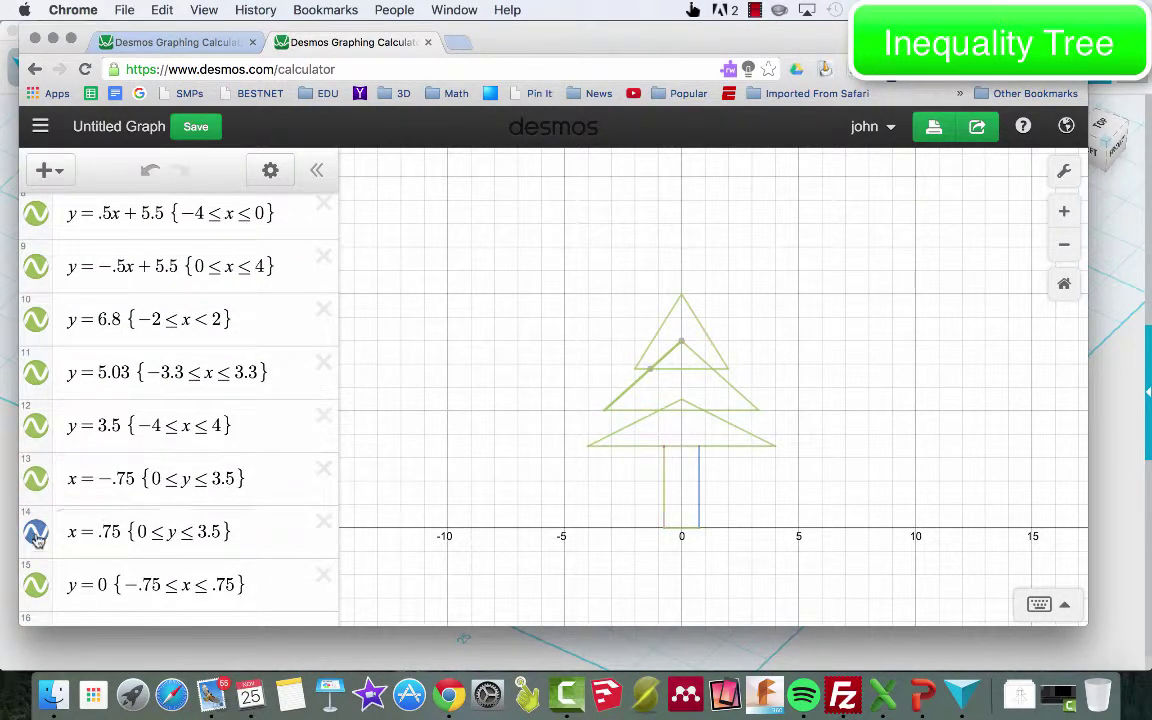
click(198, 545)
- Recolor the three trunk lines x = −.75, x = .75 and y = 0 black
click(36, 398)
click(282, 408)
click(36, 451)
click(282, 461)
click(36, 504)
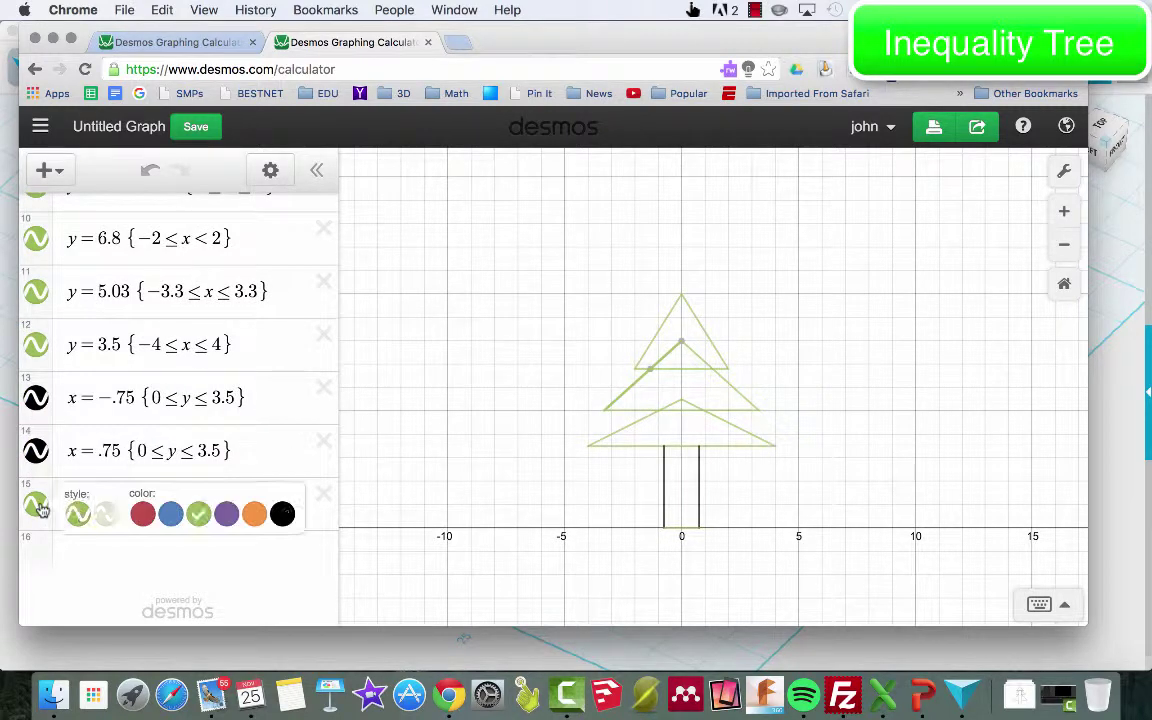
click(282, 514)
click(291, 400)
- Change the top tier's left edge y = 1.6x + 10 into the inequality y ≤ 1.6x + 10
scroll(291, 400, up, 10)
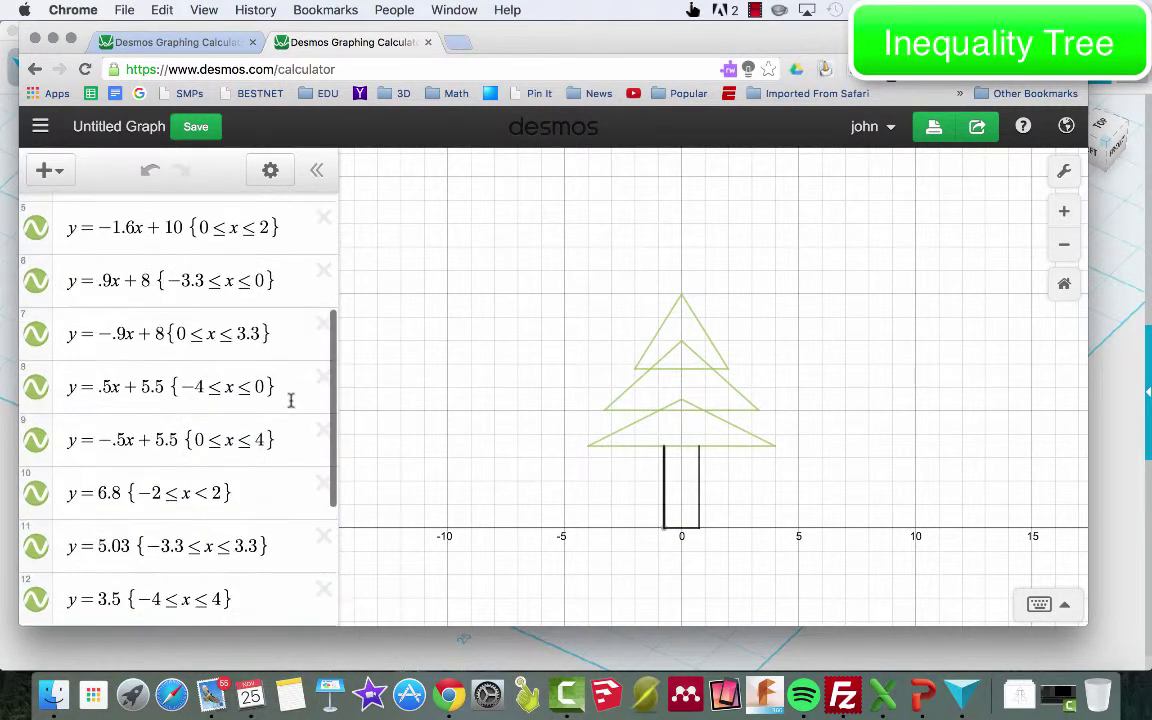
scroll(260, 340, up, 3)
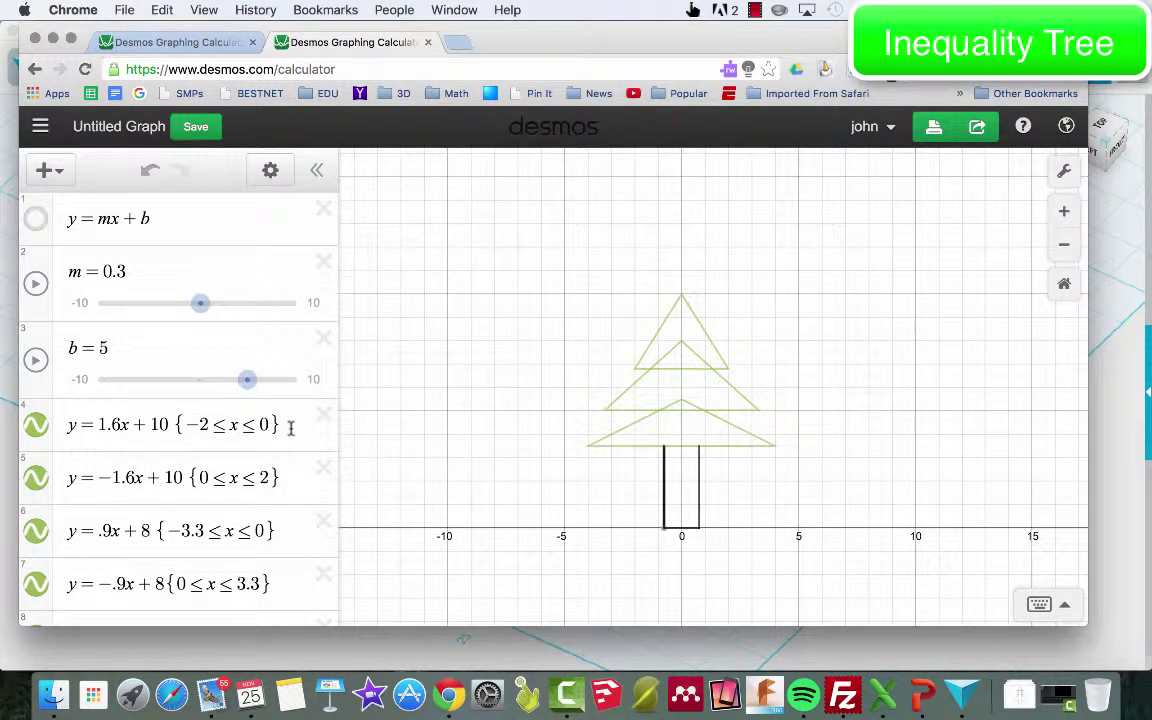
click(97, 426)
key(BackSpace)
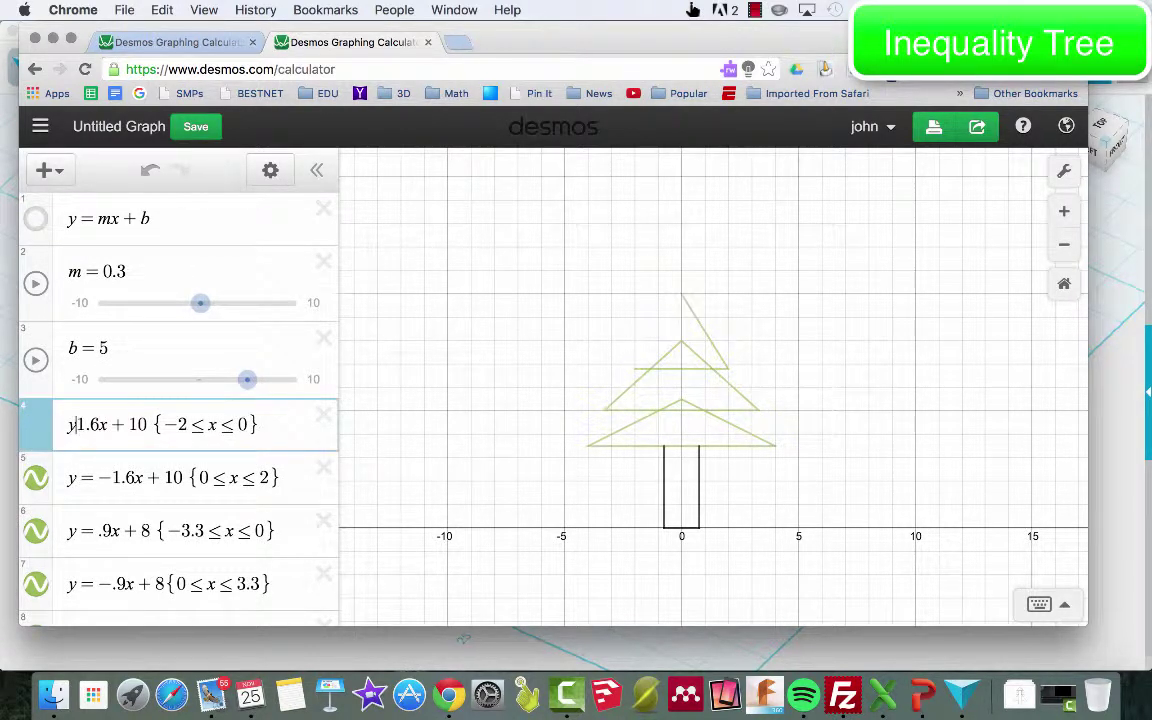
text(<=)
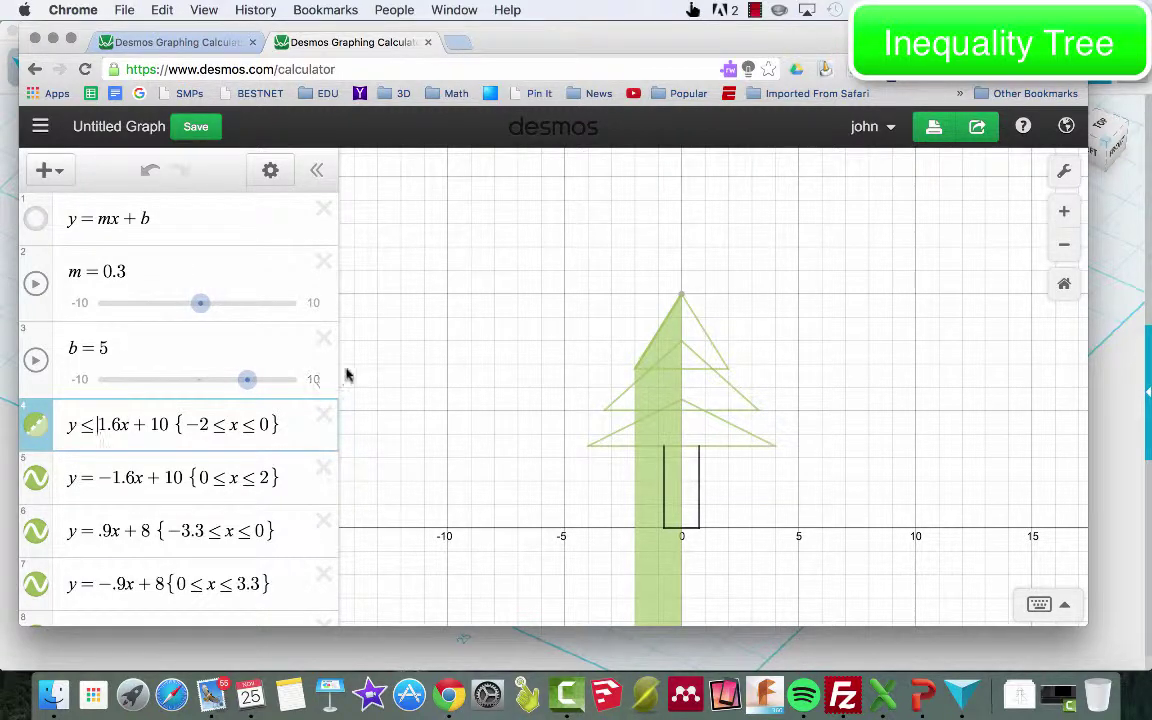
- Begin a second, empty restriction on y ≤ 1.6x + 10 and turn the Y-axis back on
scroll(695, 428, down, 2)
scroll(695, 428, down, 5)
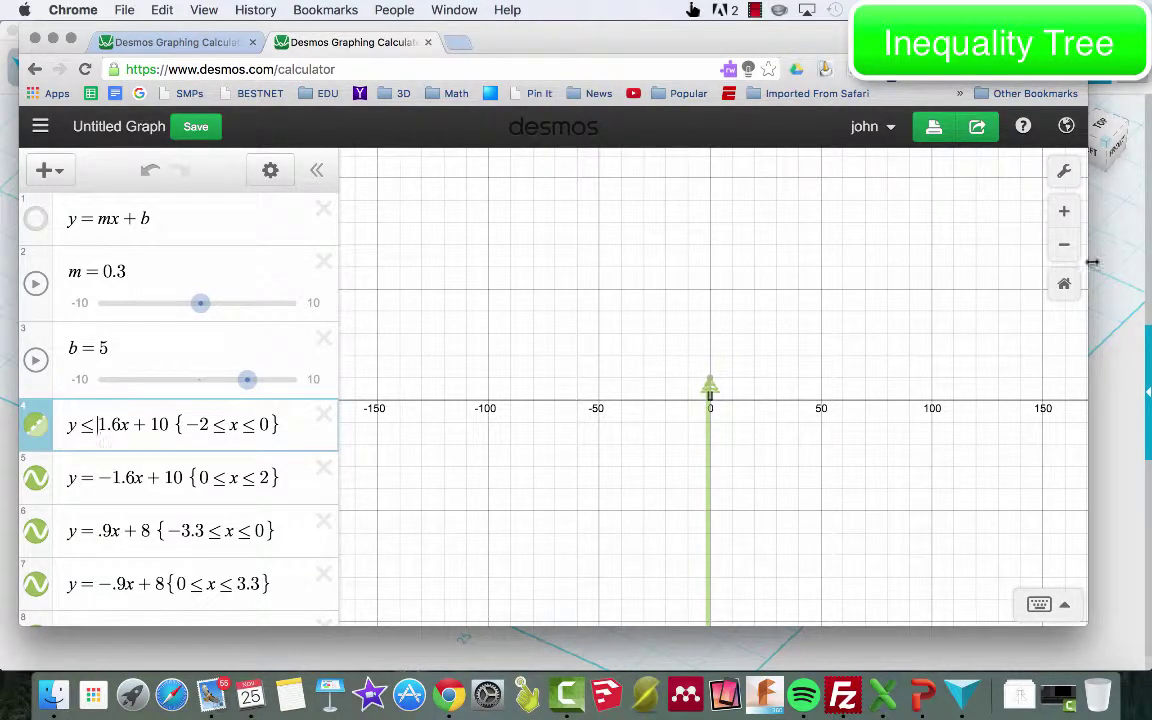
click(1064, 284)
drag(918, 180, 895, 411)
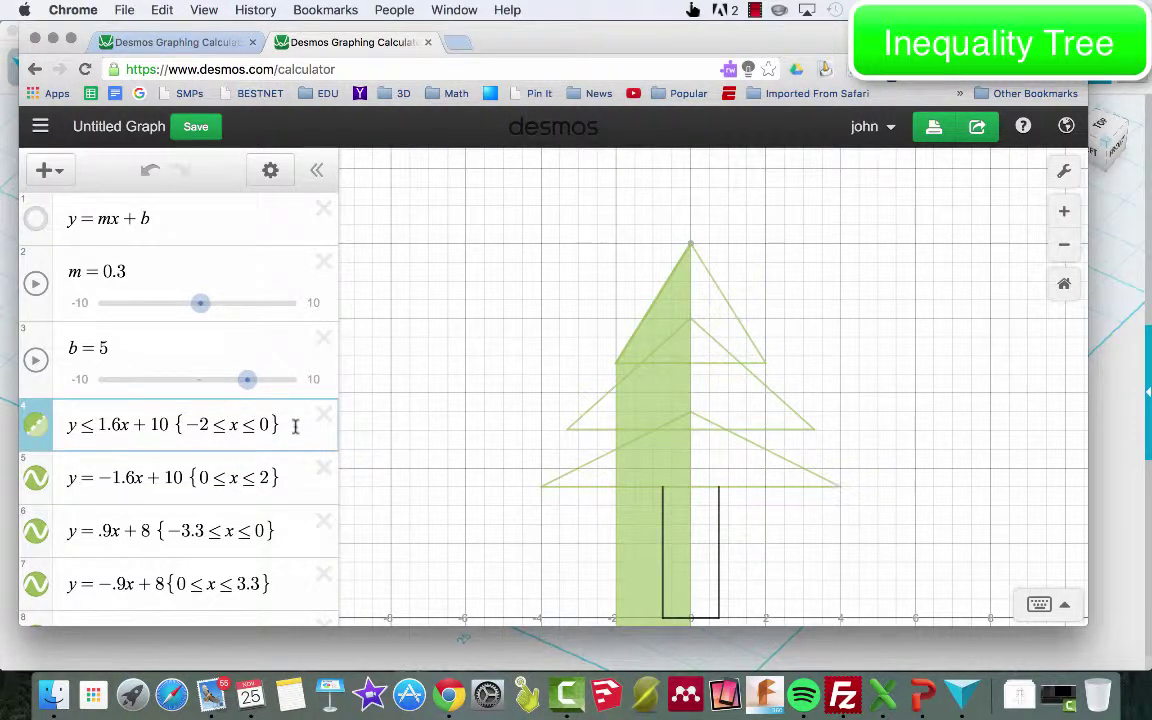
text({)
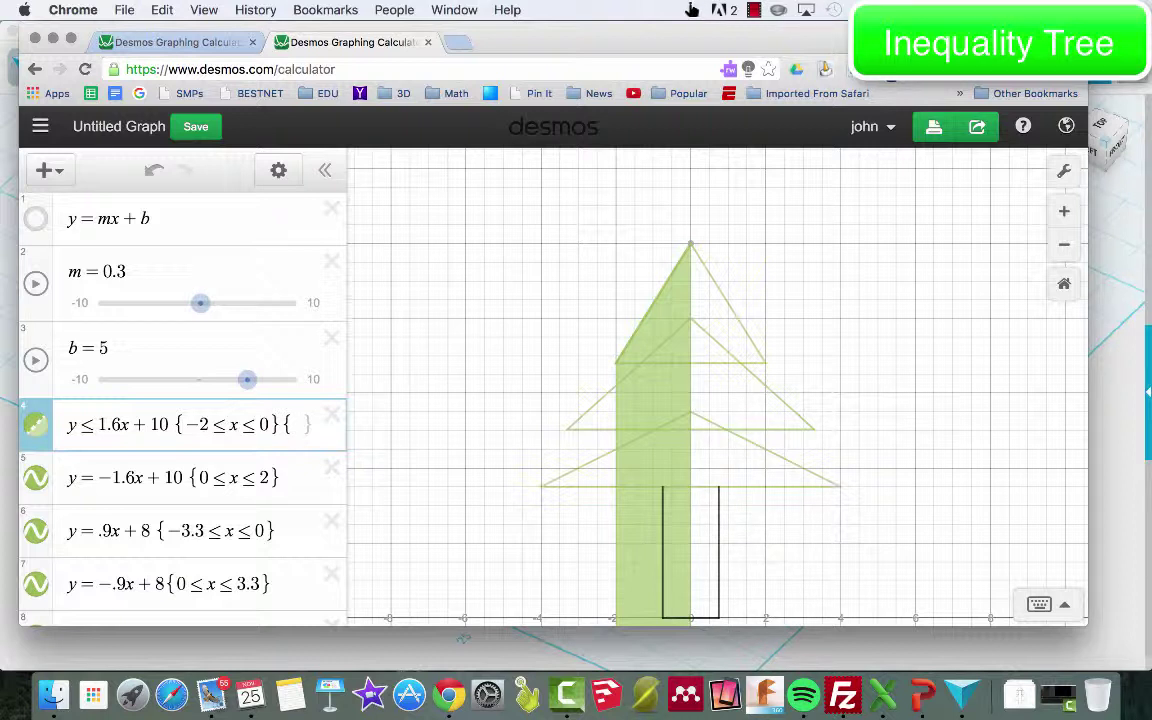
scroll(702, 393, down, 3)
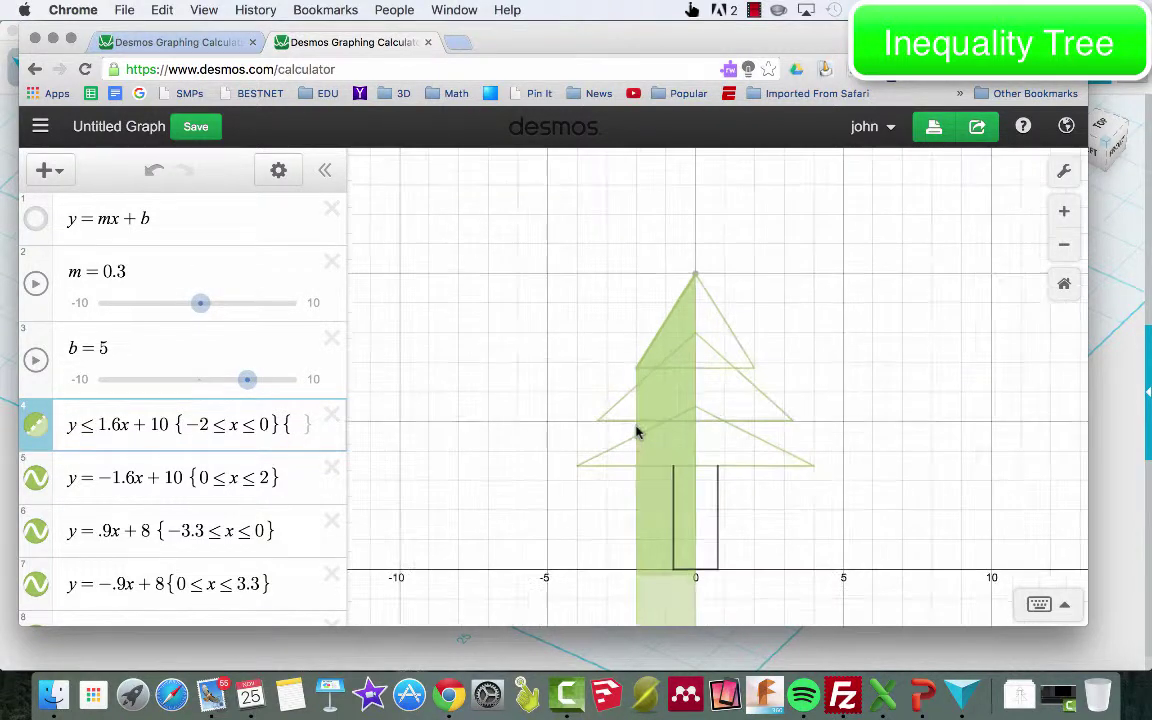
click(1064, 171)
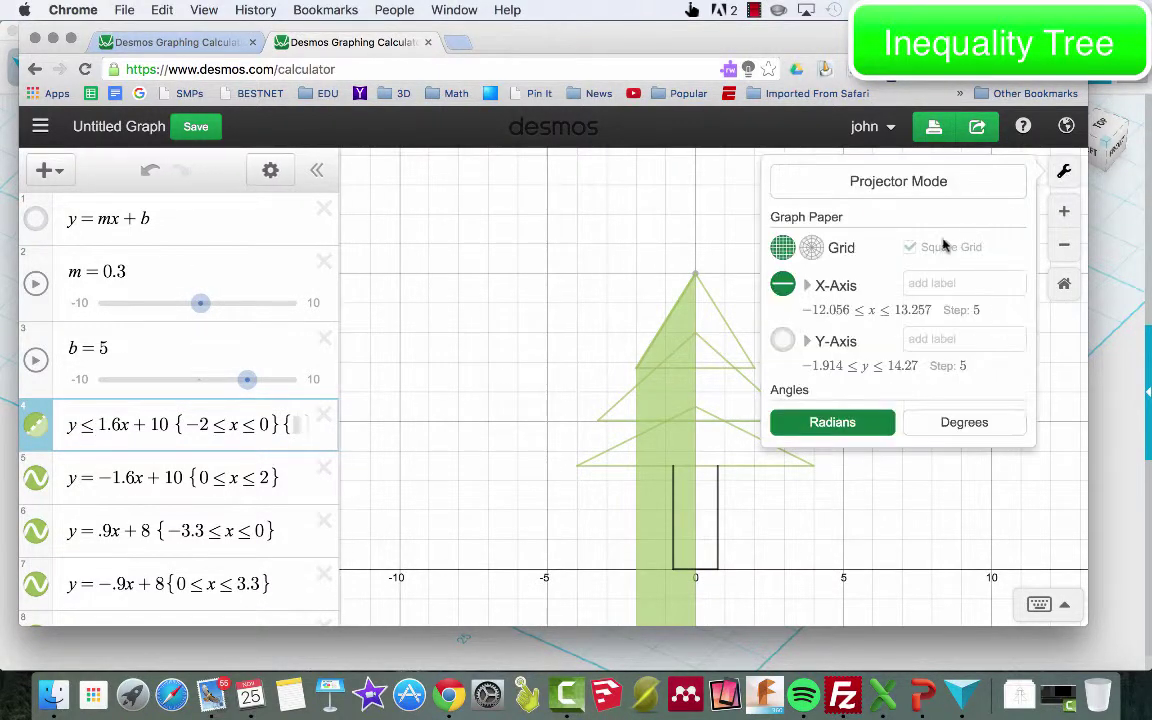
click(784, 338)
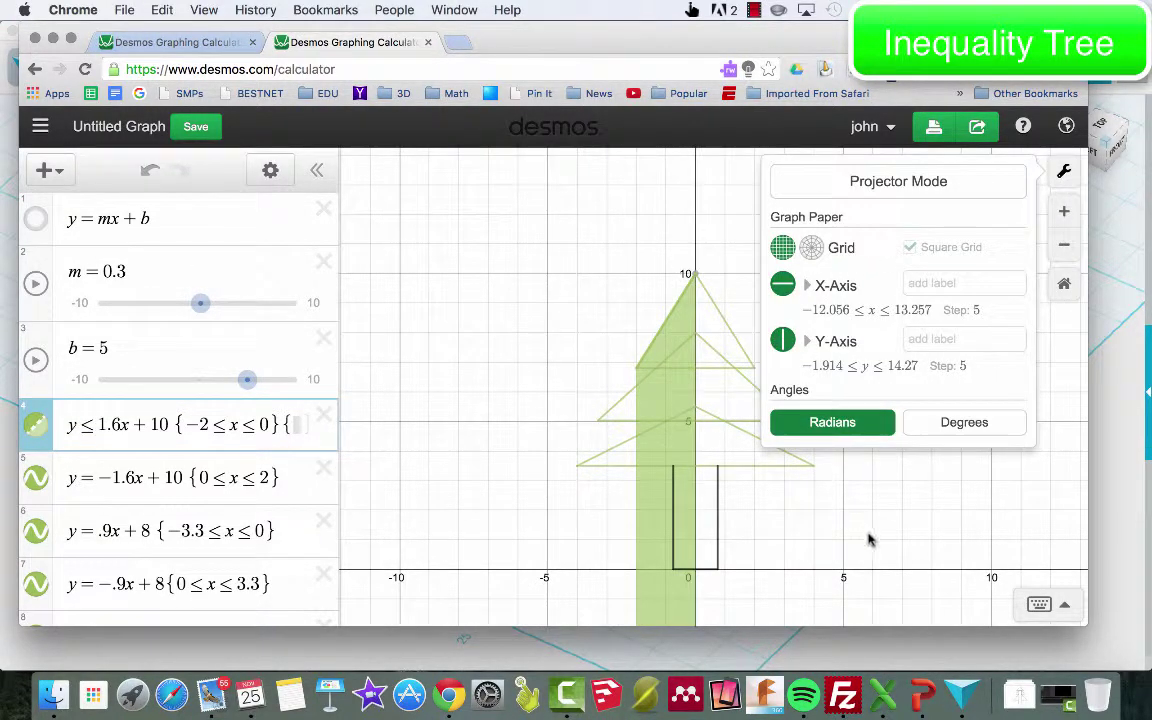
click(785, 486)
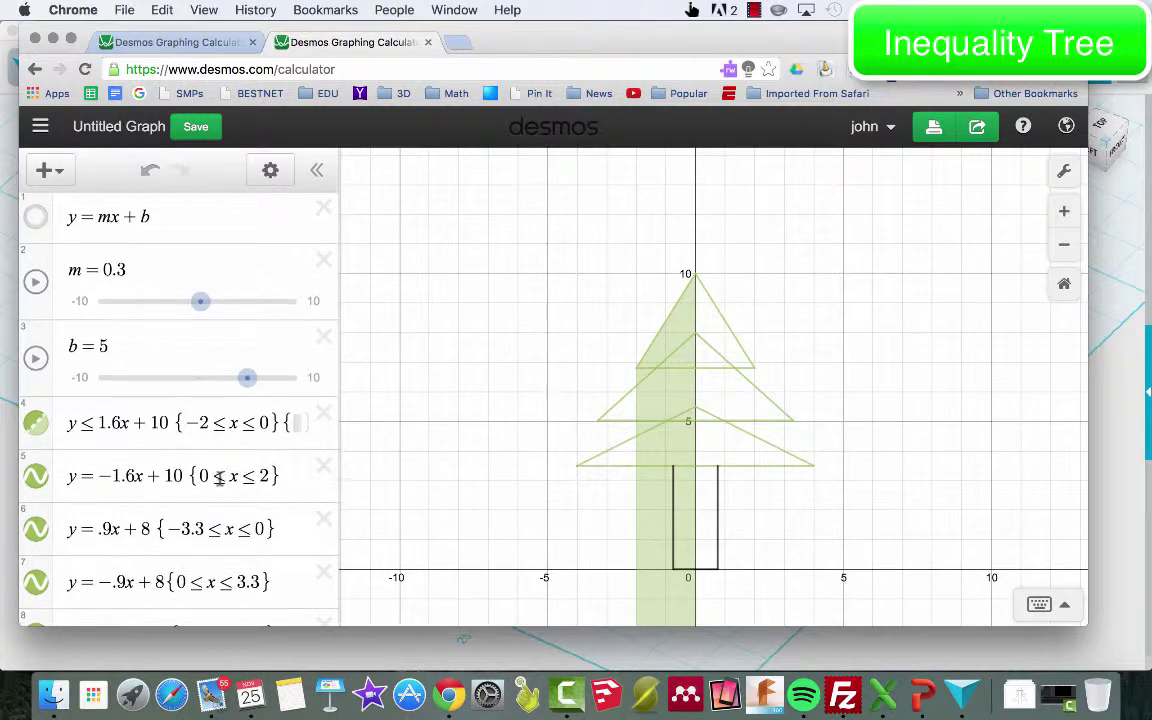
- Fill in the second restriction on y ≤ 1.6x + 10 as 6.8 ≤ y, matching the top tier's base line
scroll(219, 478, down, 5)
scroll(219, 478, down, 3)
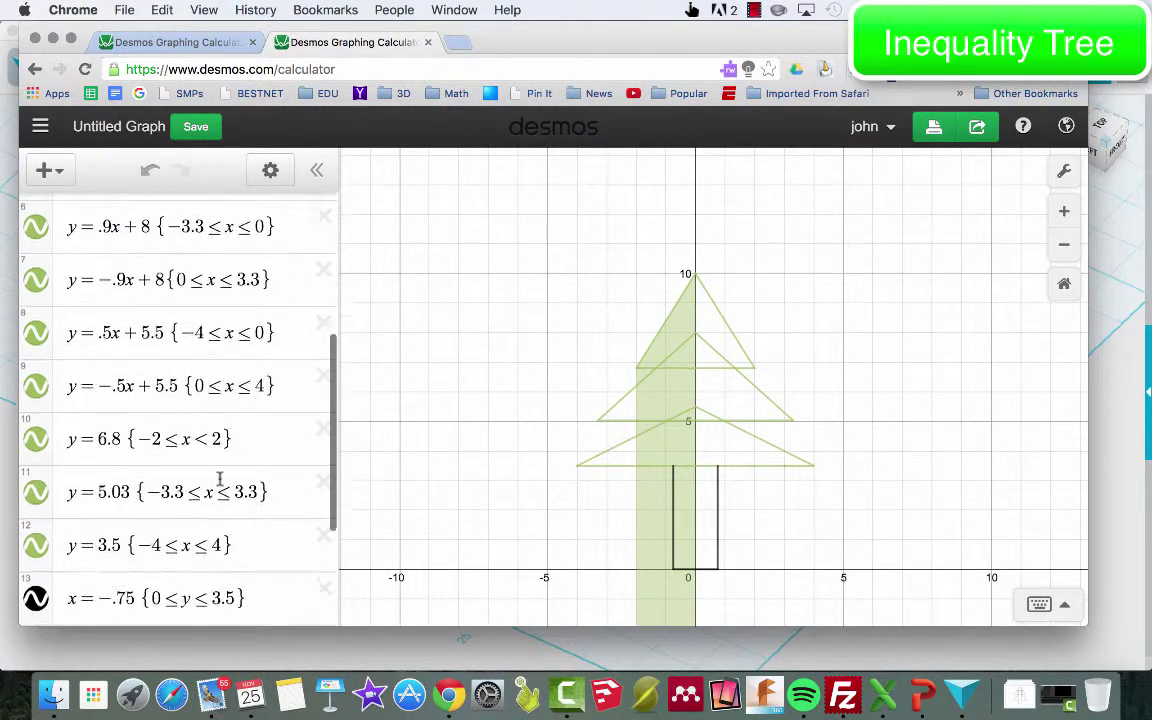
scroll(207, 413, up, 7)
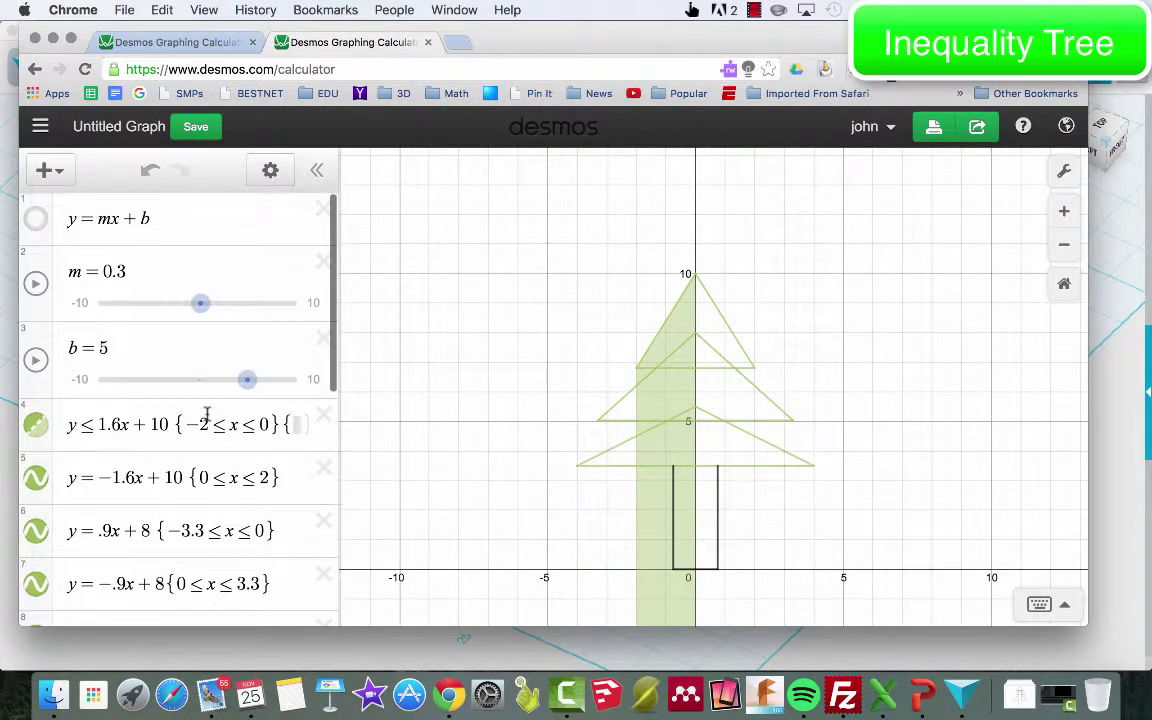
click(297, 421)
text(6.8)
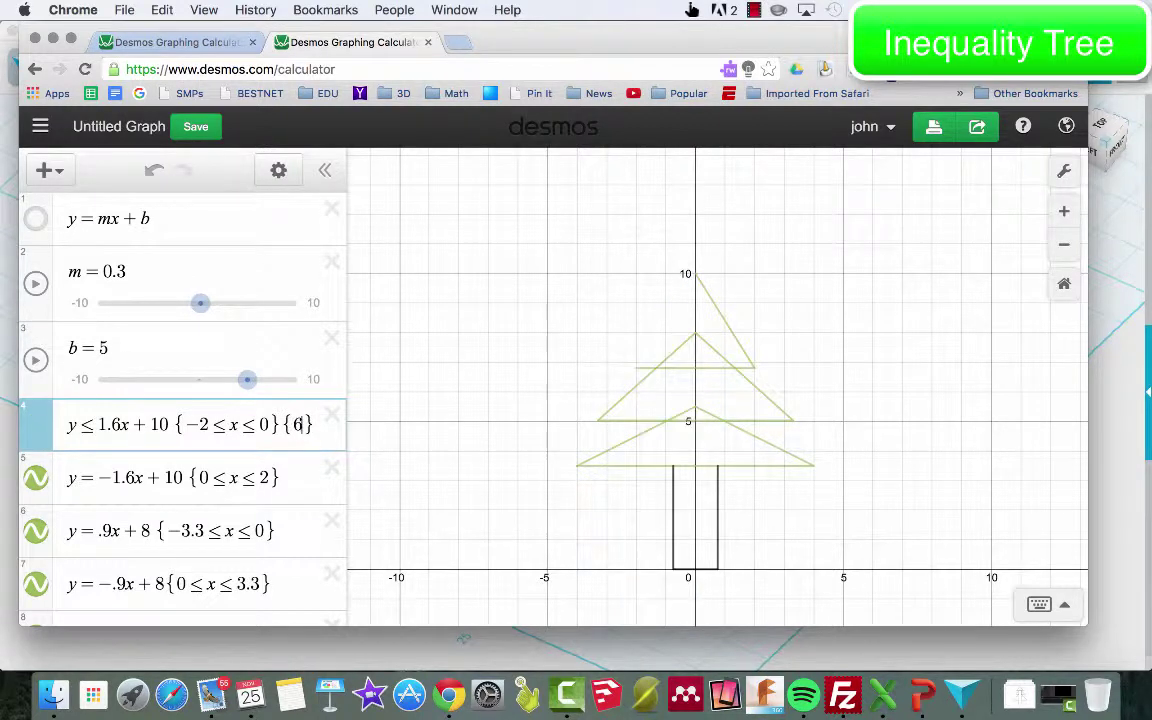
text(<=)
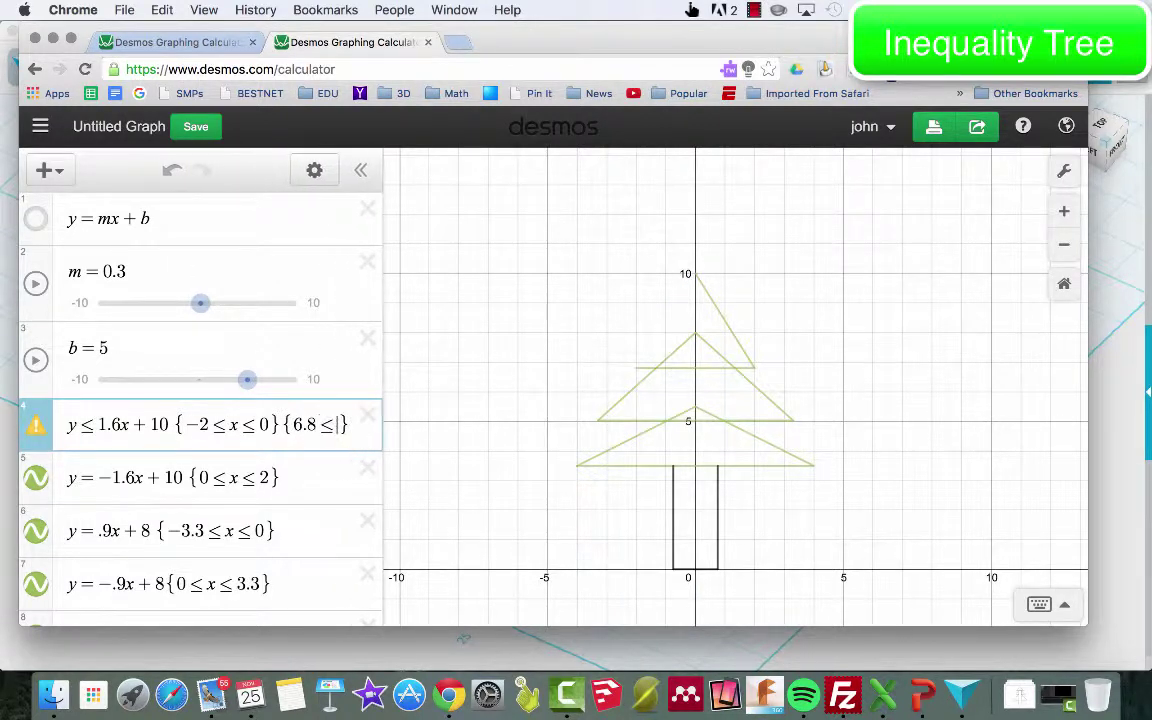
text(y)
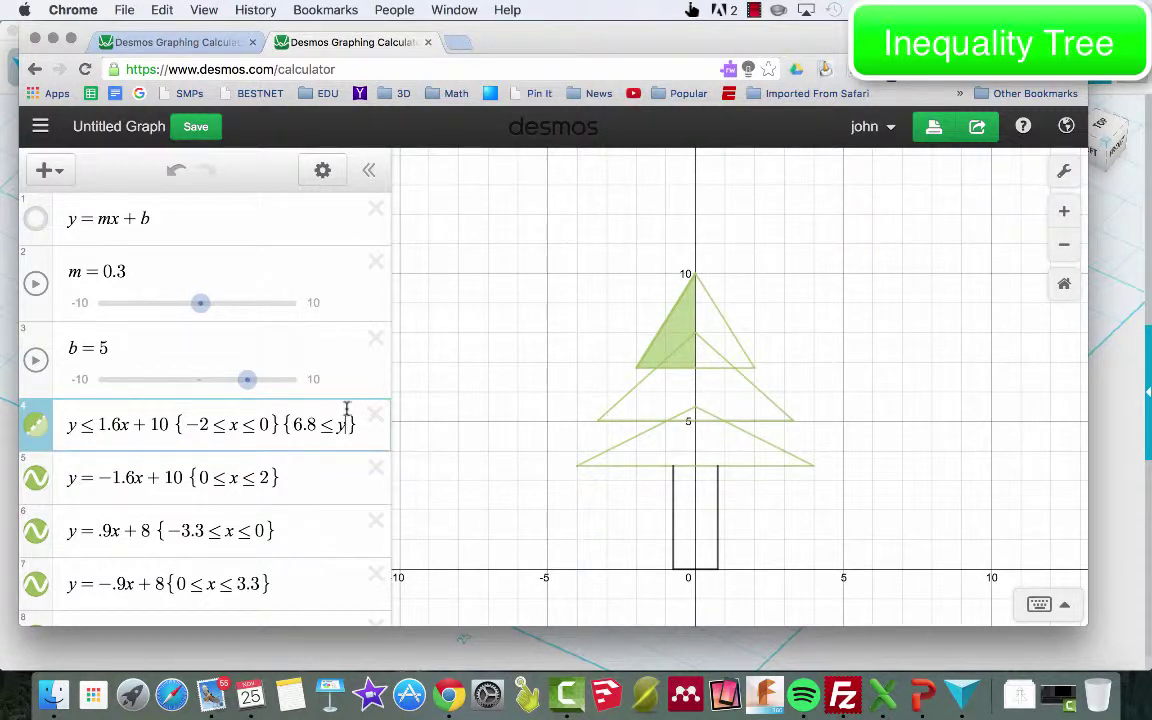
- Try rewriting the second restriction on y ≤ 1.6x + 10 as y ≤ 6.8
key(BackSpace)
key(BackSpace)
key(BackSpace)
key(BackSpace)
key(BackSpace)
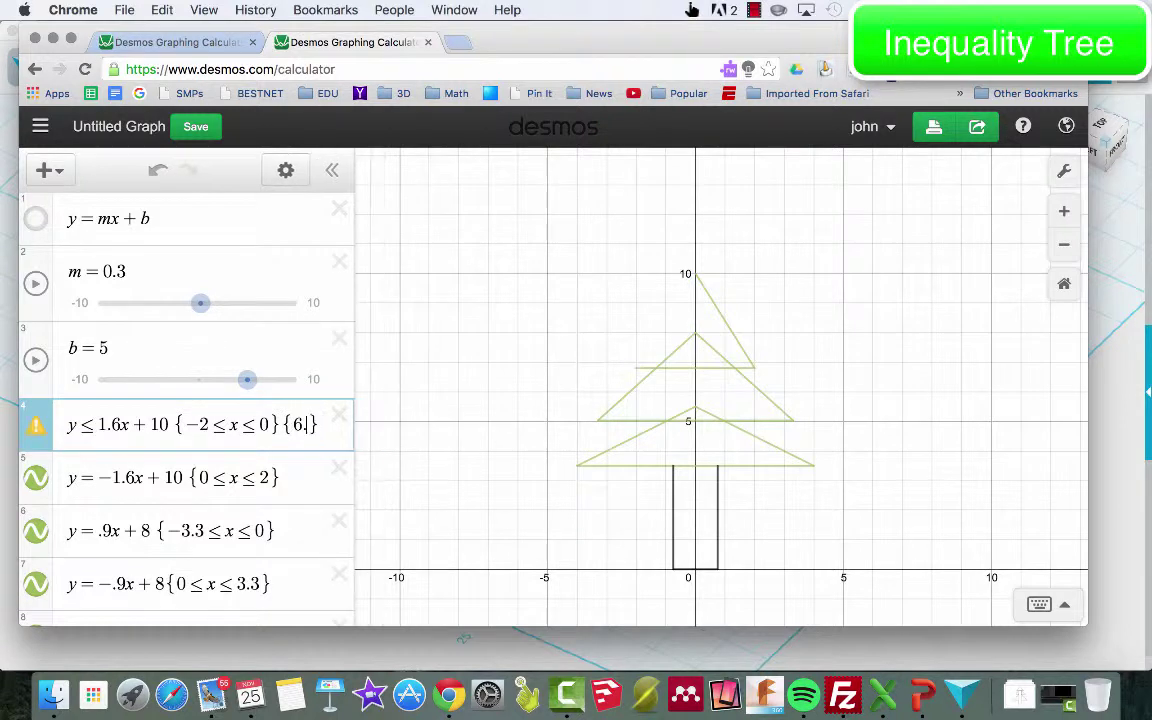
text(y<=)
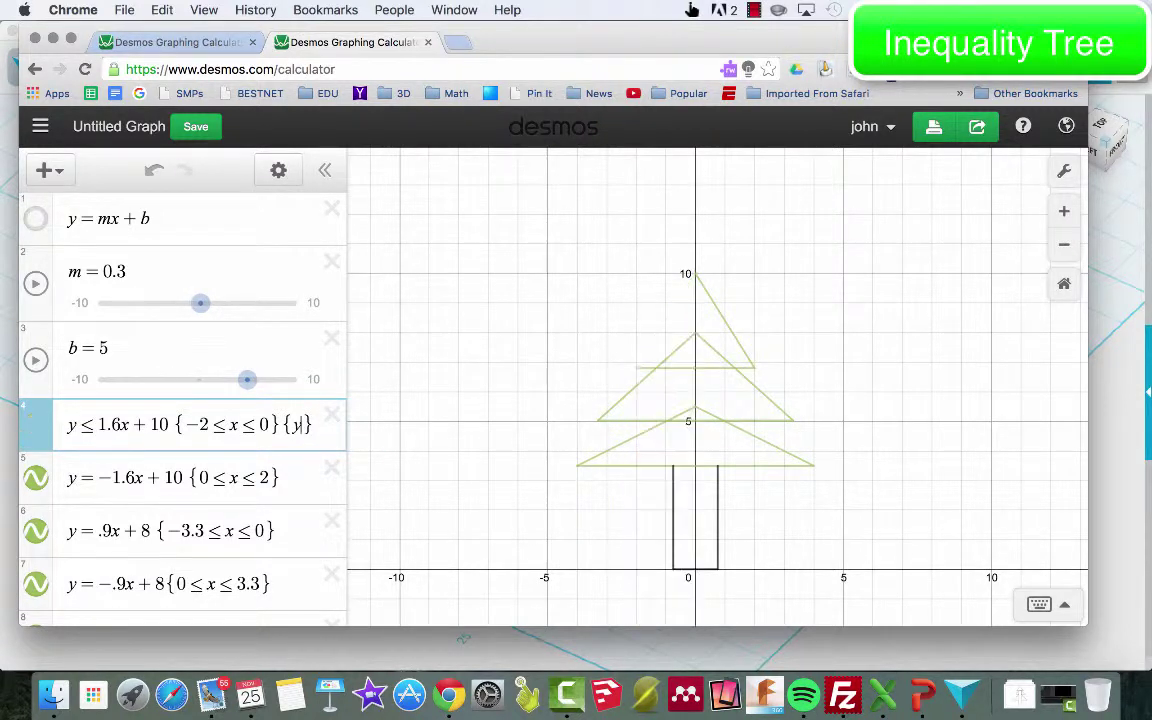
text(6.8)
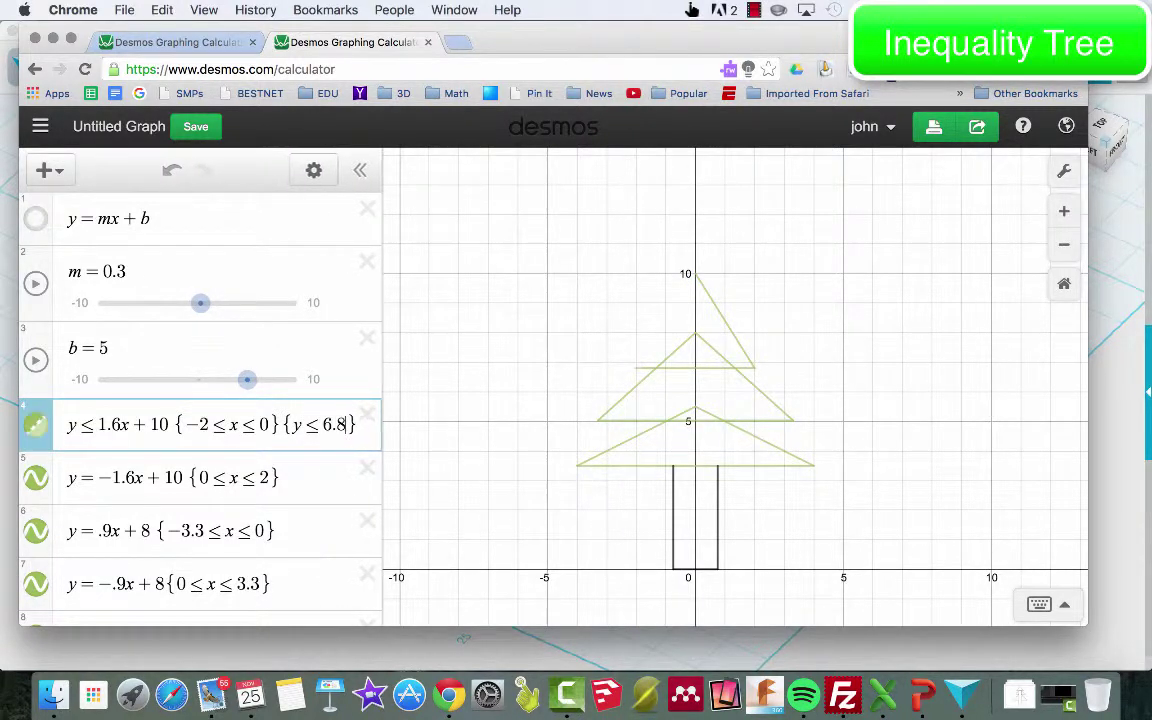
- Replace the second restriction on y ≤ 1.6x + 10 with y ≥ 6.8
key(BackSpace)
key(BackSpace)
key(BackSpace)
key(BackSpace)
key(BackSpace)
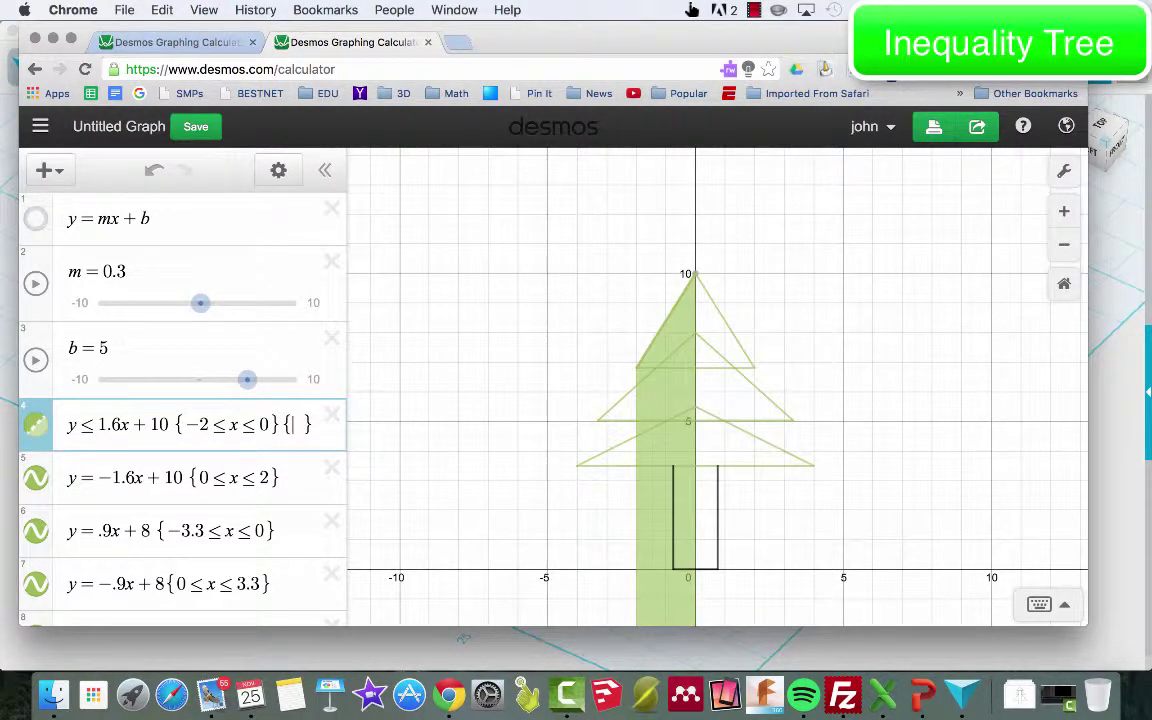
text(6.8<)
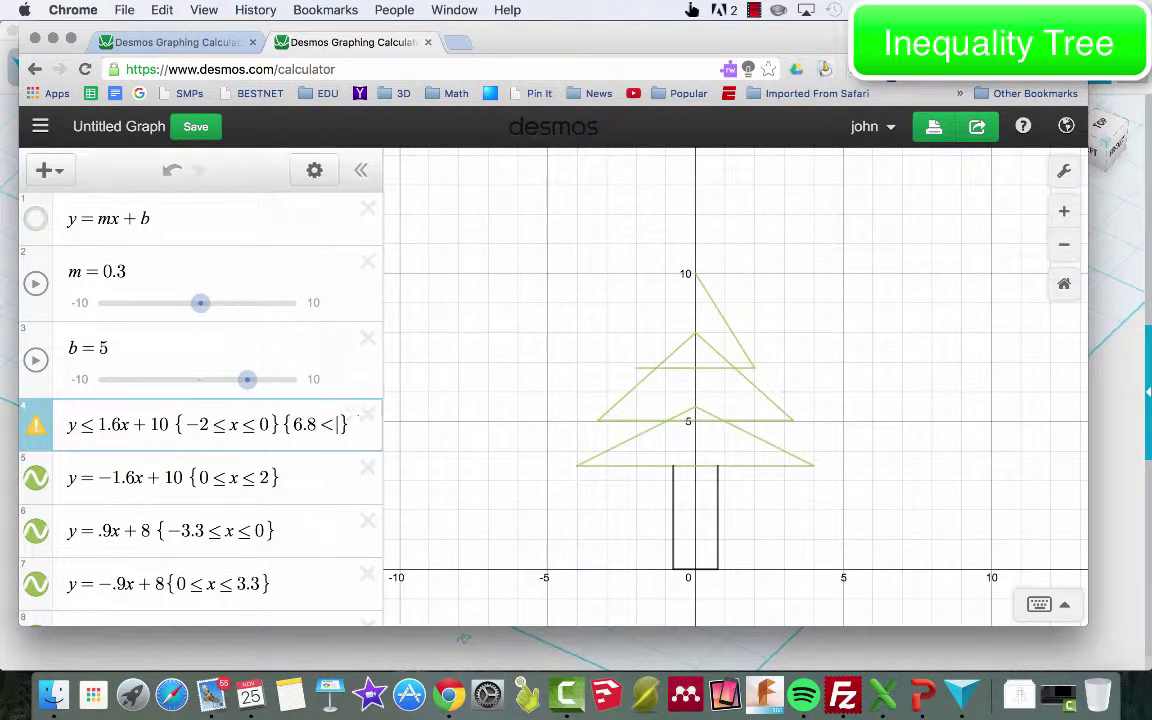
key(BackSpace)
key(BackSpace)
key(BackSpace)
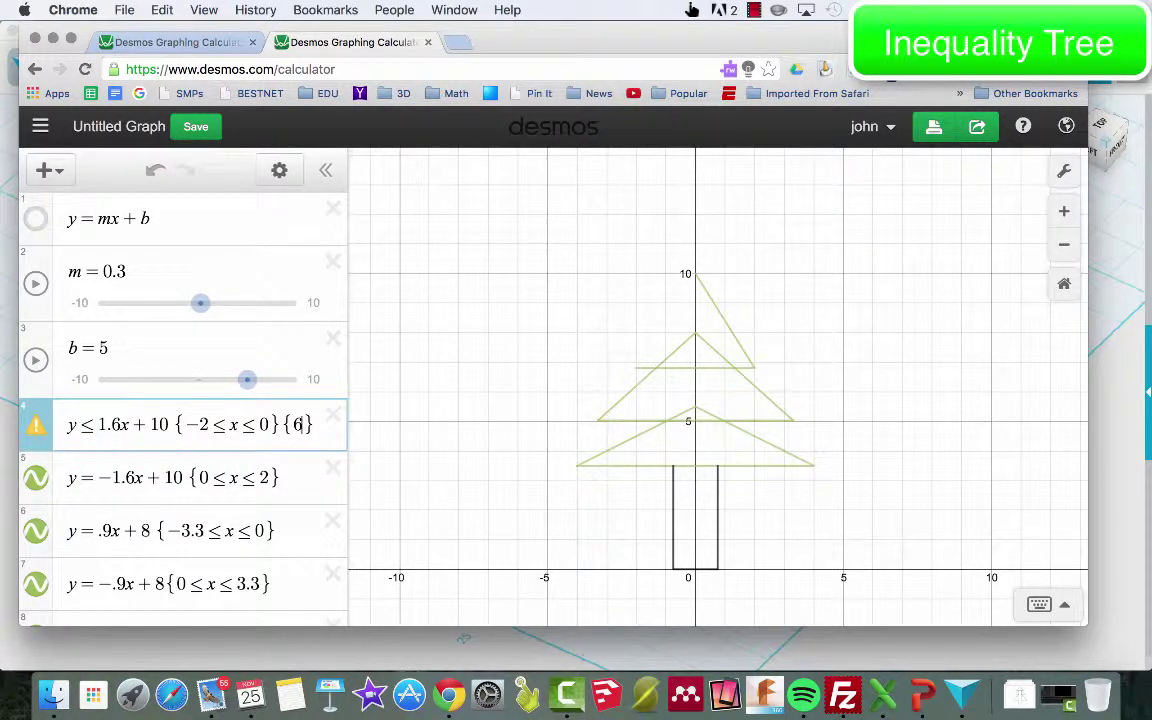
text(y>=)
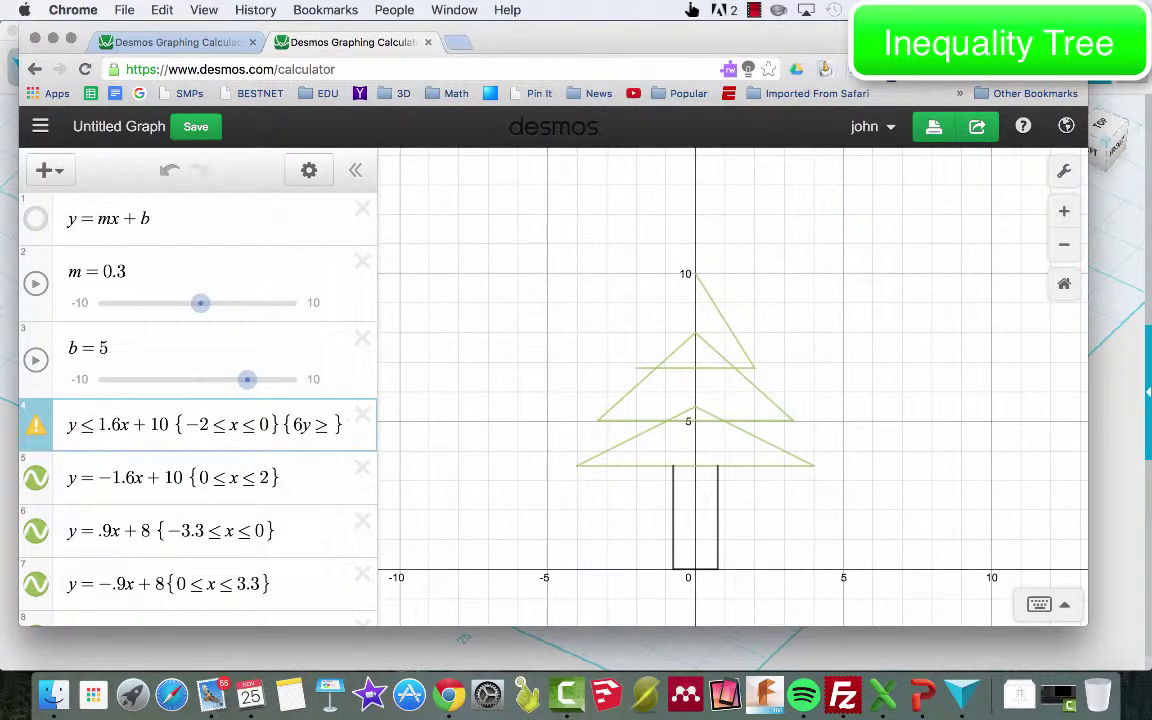
key(BackSpace)
key(BackSpace)
key(BackSpace)
text(y>)
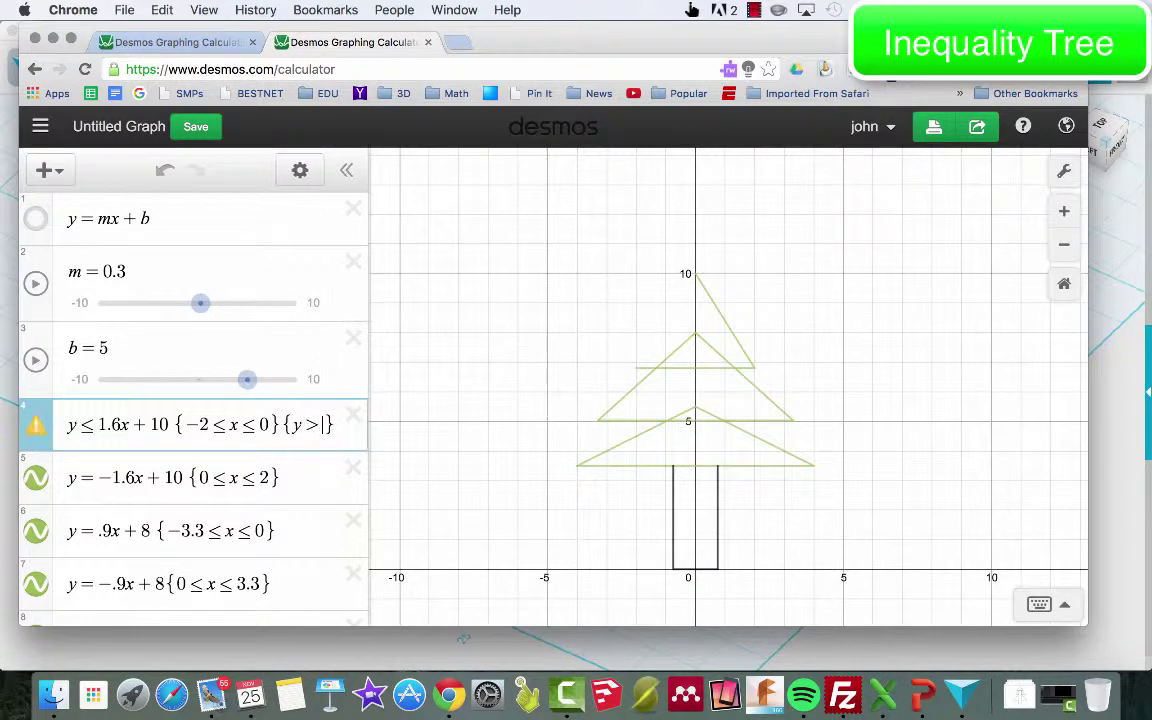
text(=6.8)
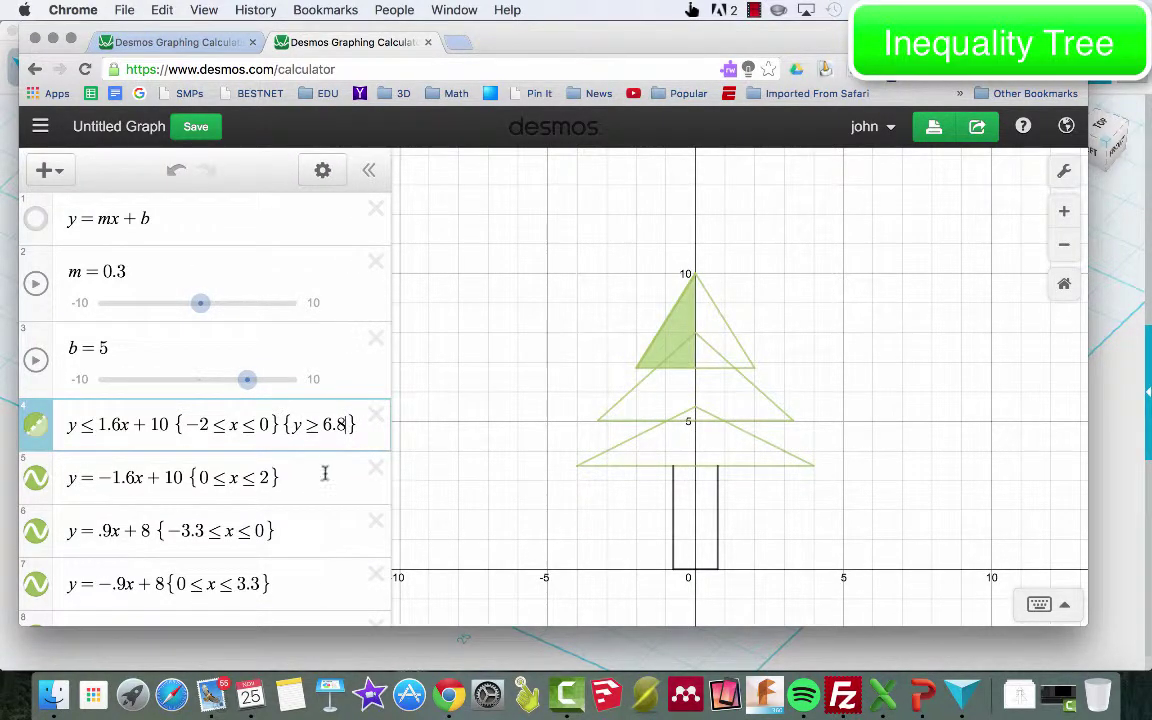
- Change the top tier's right edge to y ≤ −1.6x + 10 and add the restriction y ≥ 6.8
click(325, 474)
text({y>)
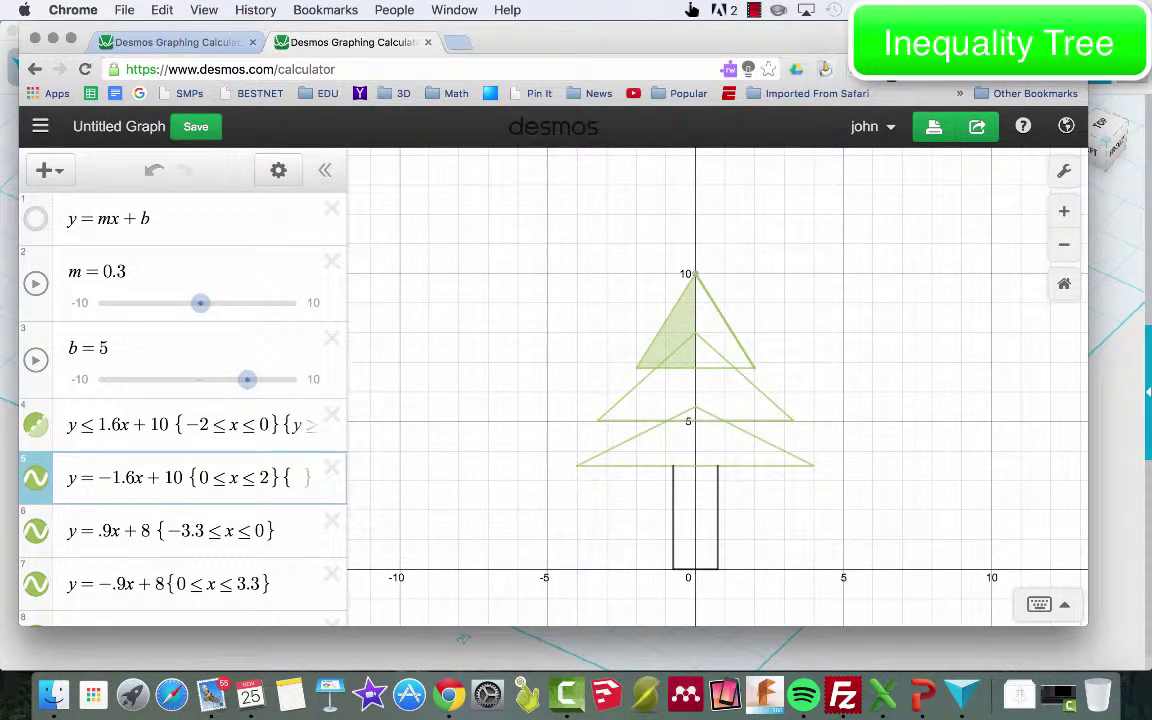
text(=6.8)
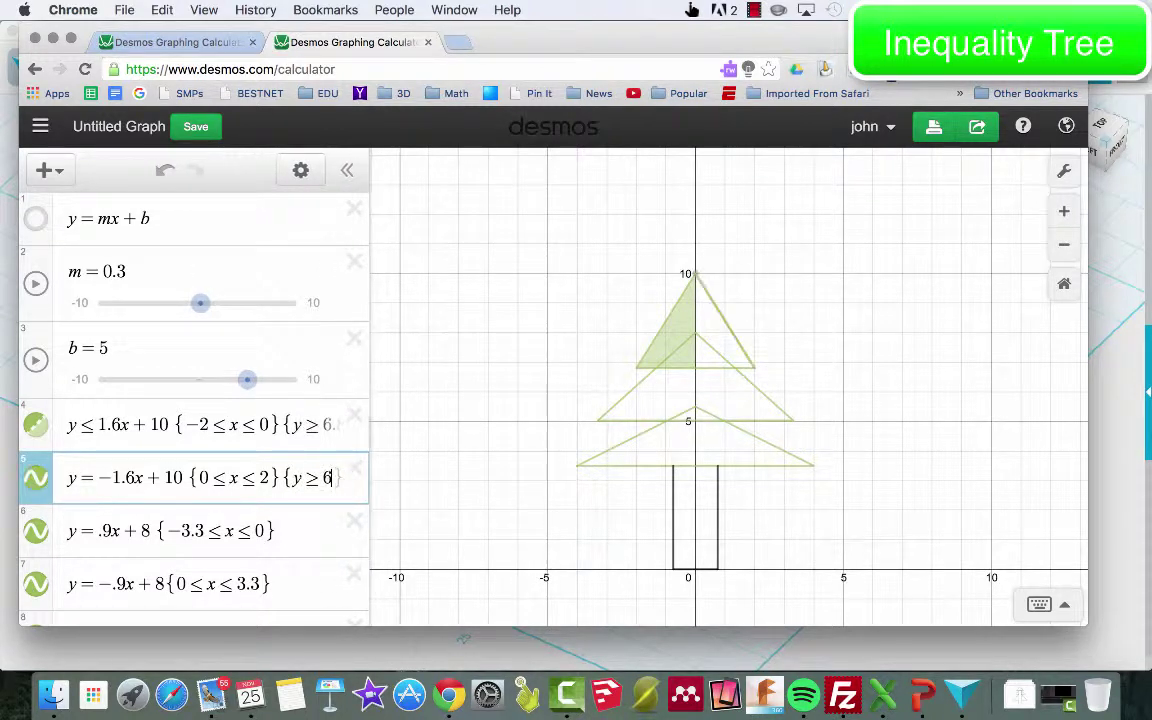
click(95, 478)
key(BackSpace)
text(<=)
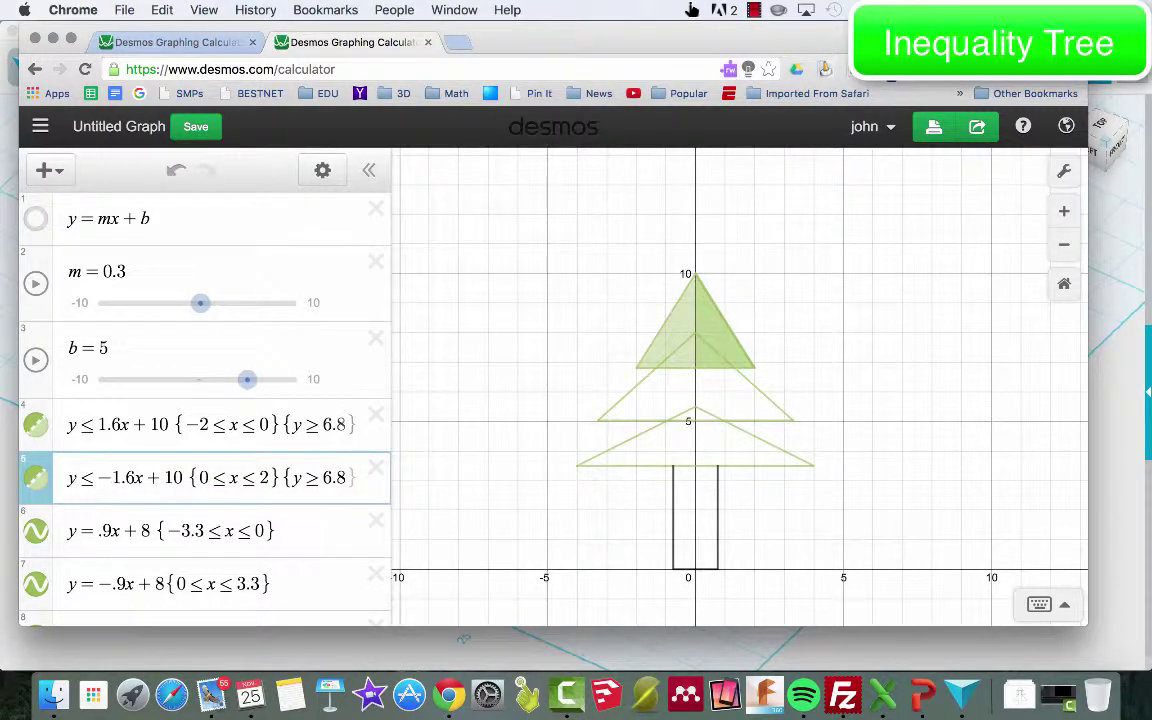
click(525, 334)
- Change the middle tier's left edge to y ≤ .9x + 8 and add the restriction y ≥ 5.03
scroll(265, 480, down, 2)
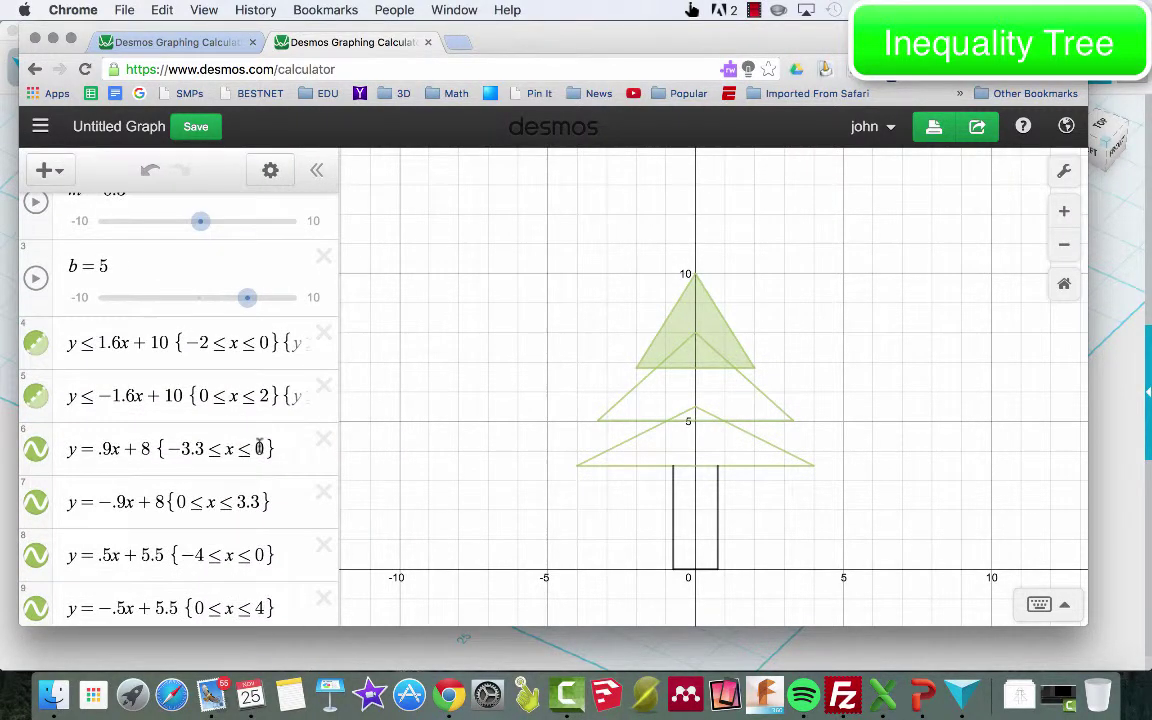
scroll(259, 448, down, 2)
click(290, 333)
text({)
text(y>=5.03)
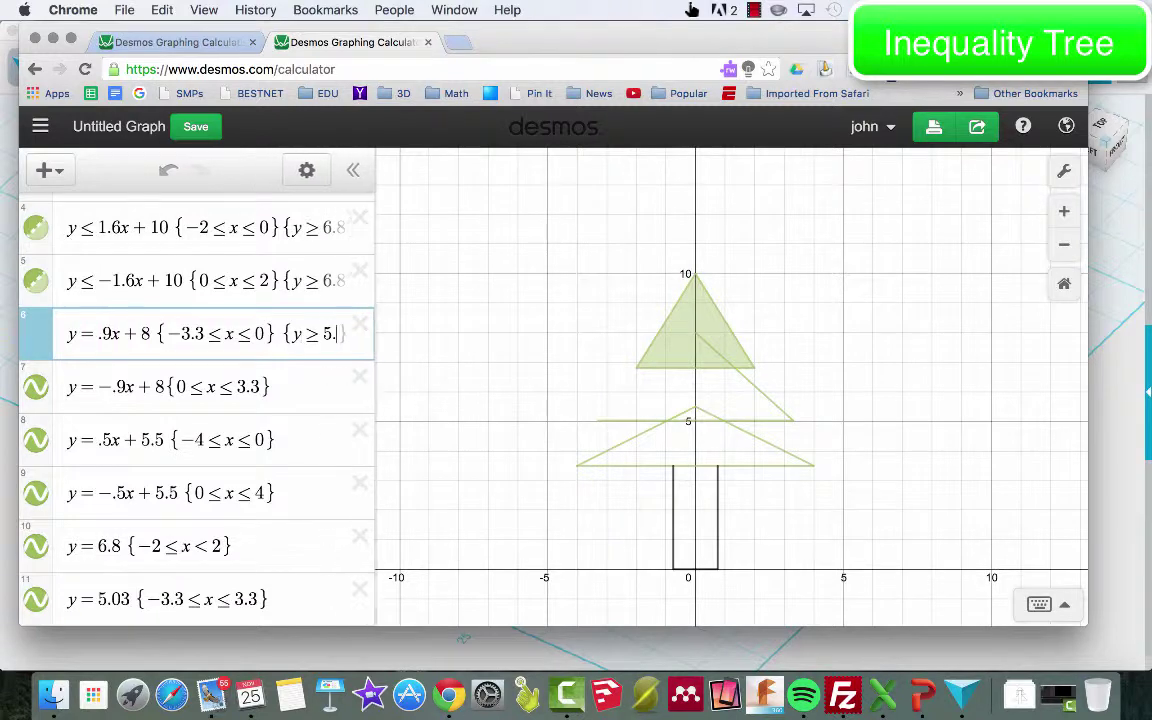
- Change the middle tier's right edge to y ≤ −.9x + 8 and add the restriction y ≥ 5.03
click(318, 363)
text({y>=5.03)
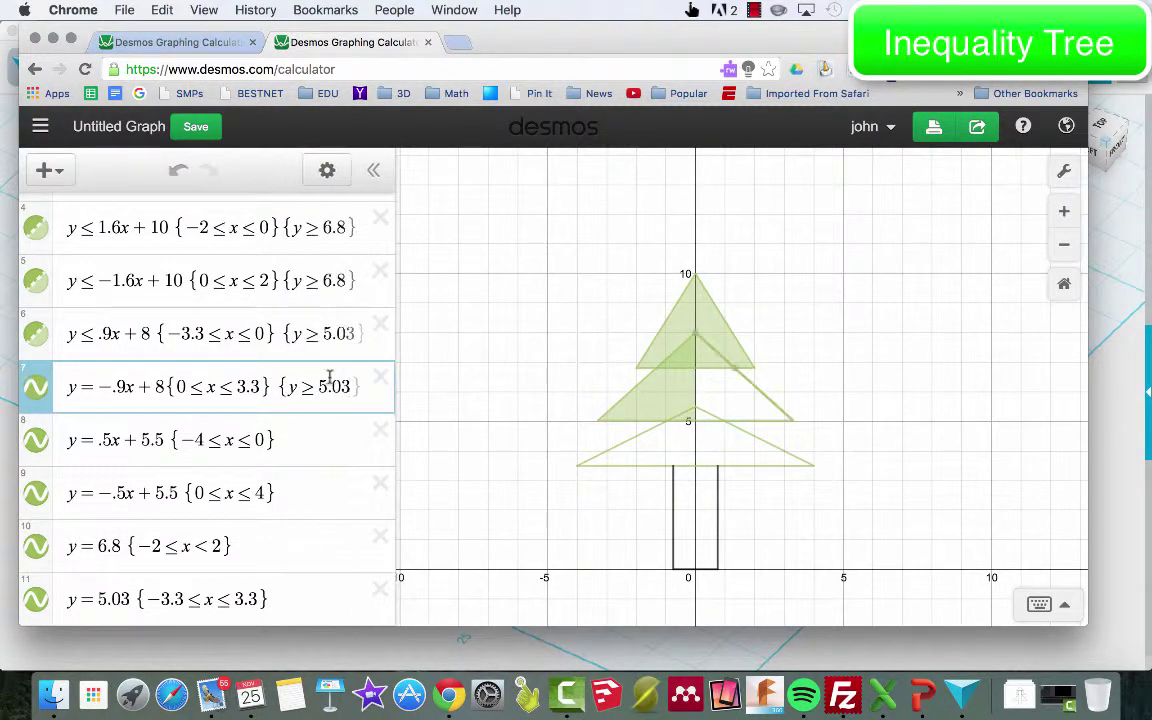
click(88, 346)
key(BackSpace)
text(<=)
- Change the bottom tier's left edge to y ≤ .5x + 5.5 and add the restriction y ≥ 3.5
click(88, 400)
key(BackSpace)
text(<=)
click(290, 368)
text({y>=3.5)
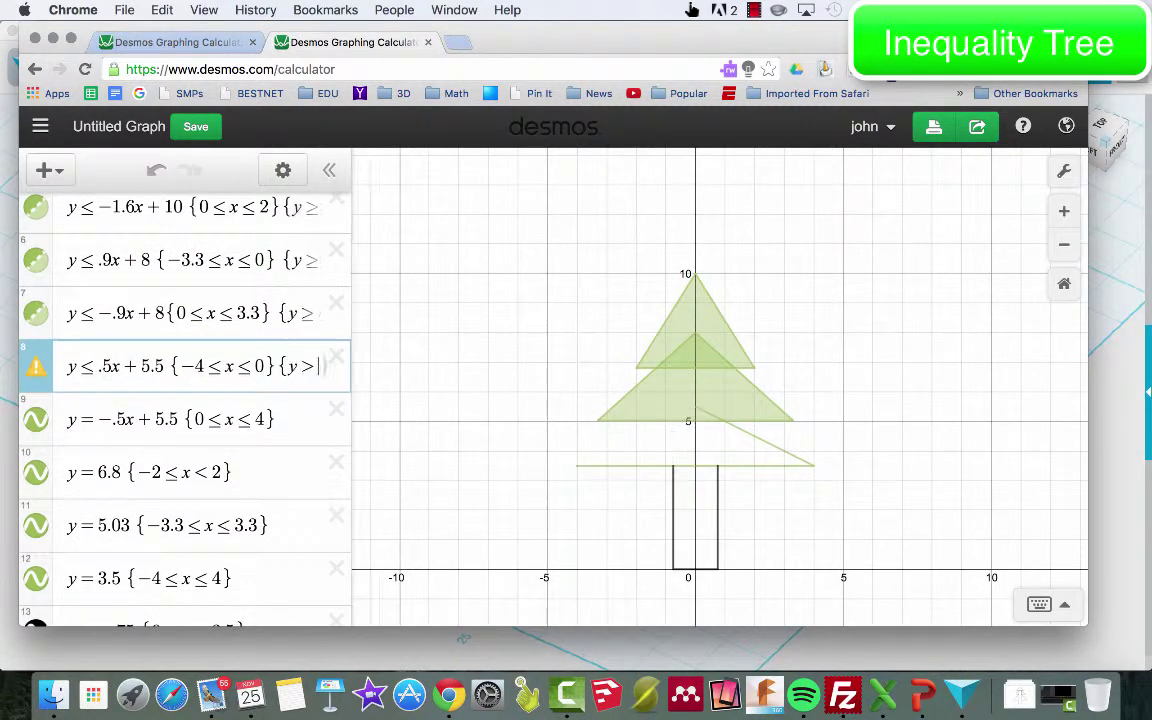
- Change the bottom tier's right edge to y ≤ −.5x + 5.5 and add the restriction y ≥ 3.5
click(319, 417)
text({y>=3.5)
click(88, 419)
key(BackSpace)
text(<=)
- Shade the trunk by changing its left edge to x ≥ −.75 and adding the restriction x ≤ .75
scroll(296, 355, down, 3)
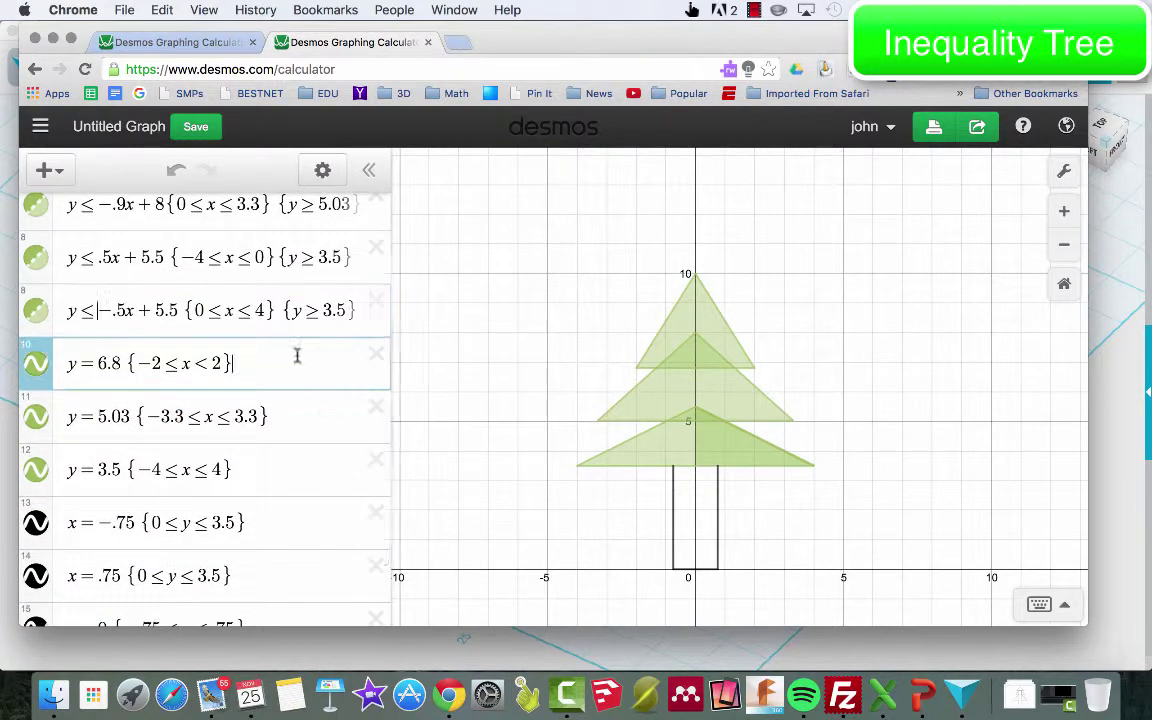
click(489, 424)
click(292, 399)
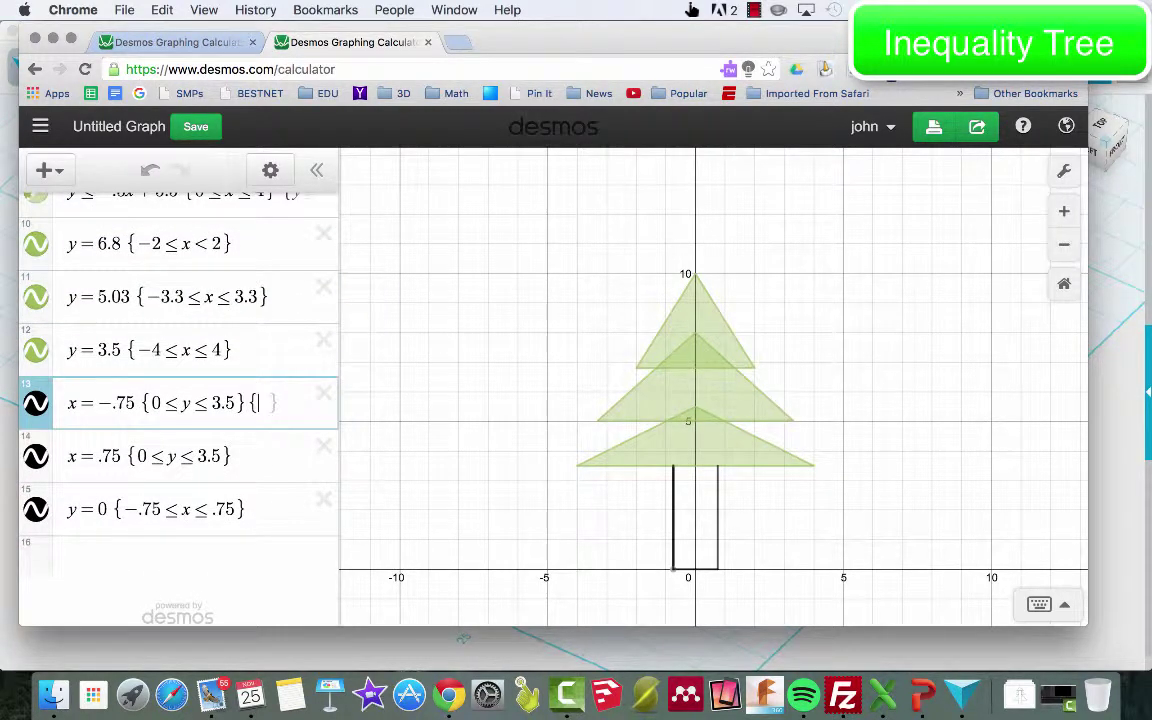
text({x>=-.75)
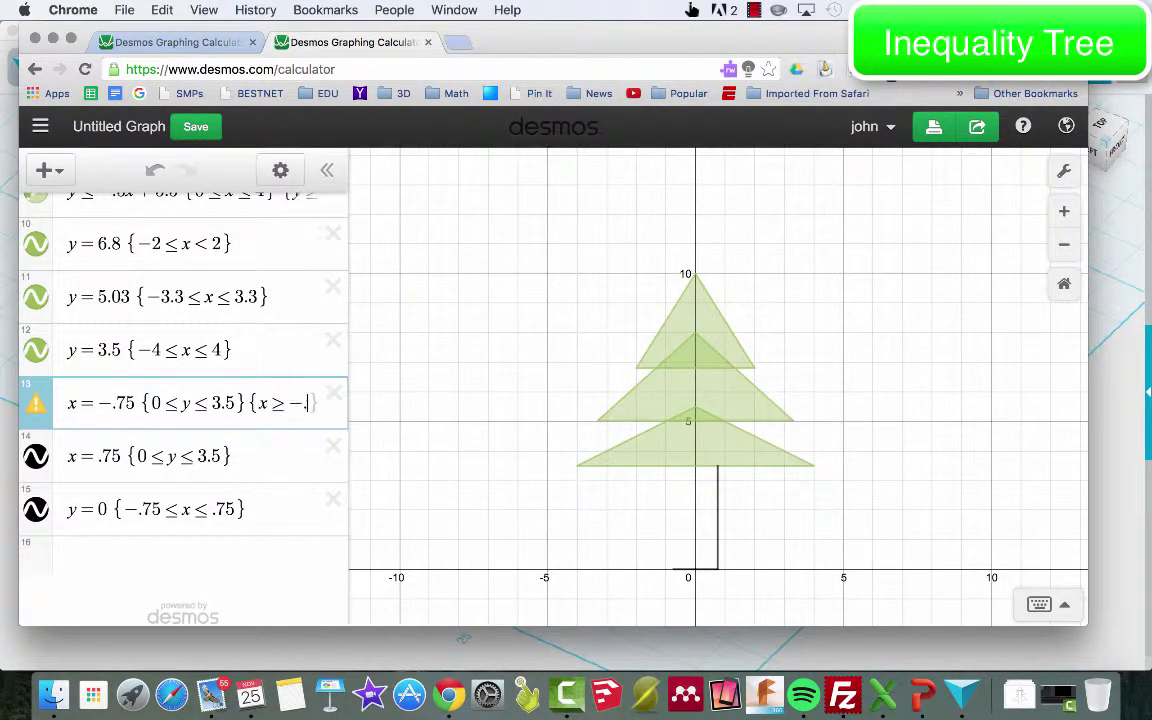
click(88, 402)
key(BackSpace)
text(>=)
key(BackSpace)
text(<=)
key(Delete)
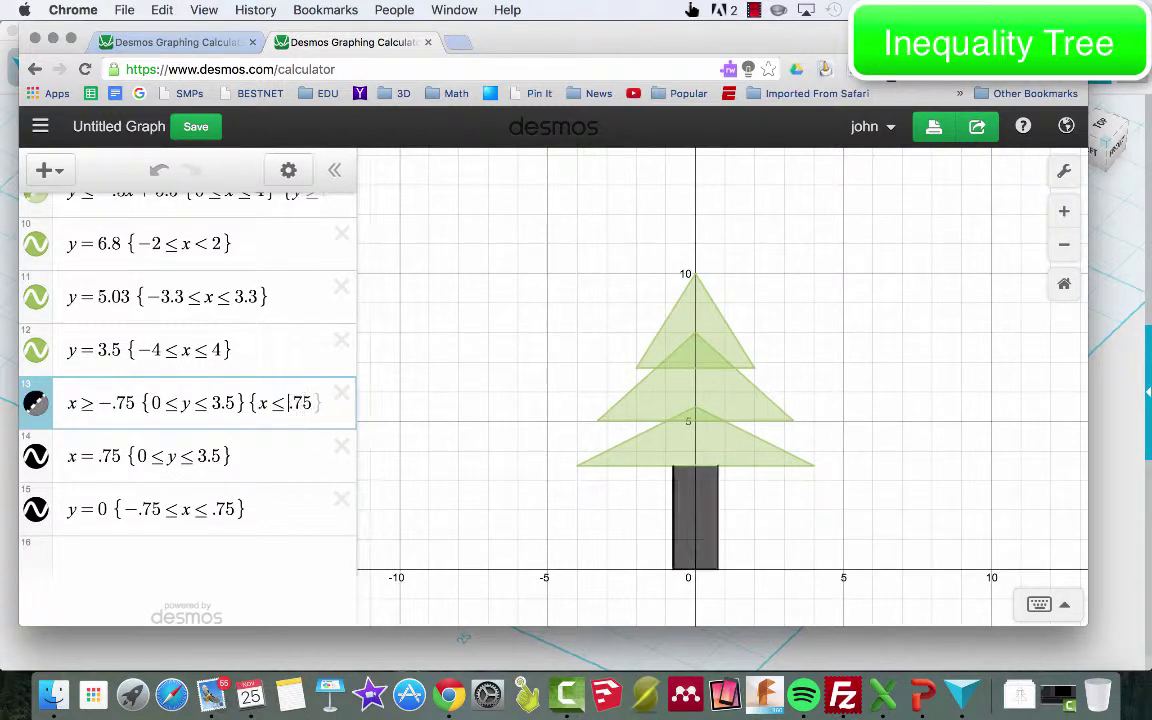
- Delete the unused y = mx + b expression and its m and b sliders
drag(816, 453, 774, 417)
scroll(151, 320, up, 10)
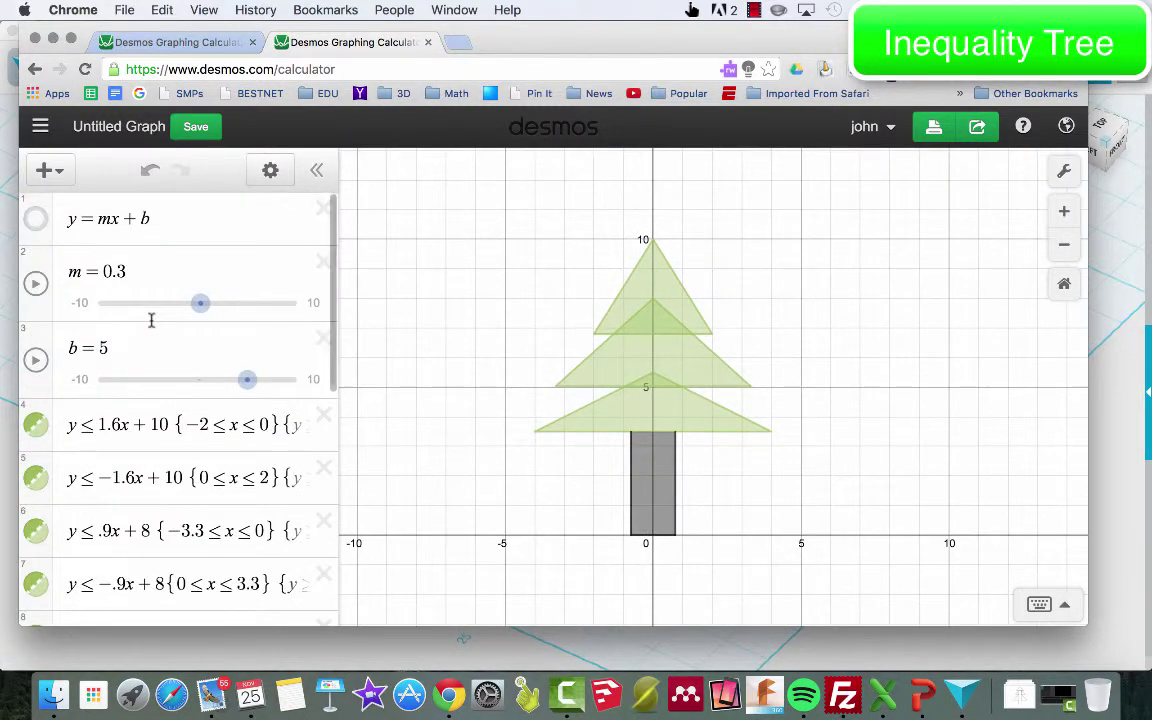
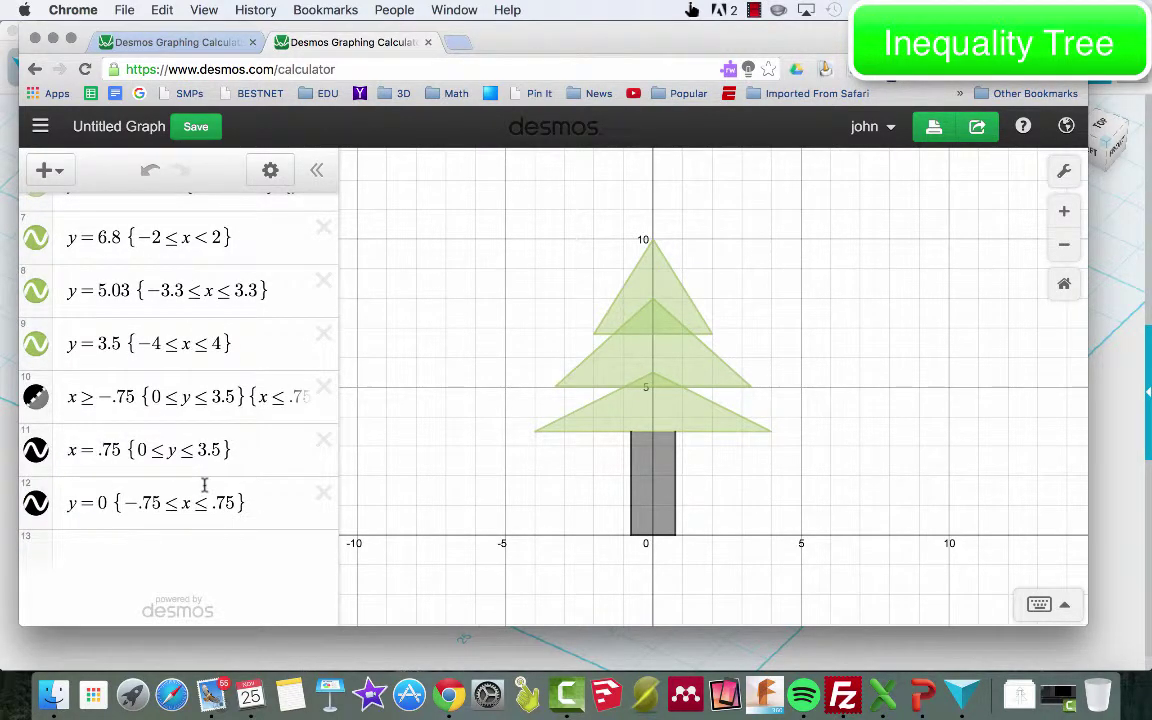
scroll(204, 485, up, 5)
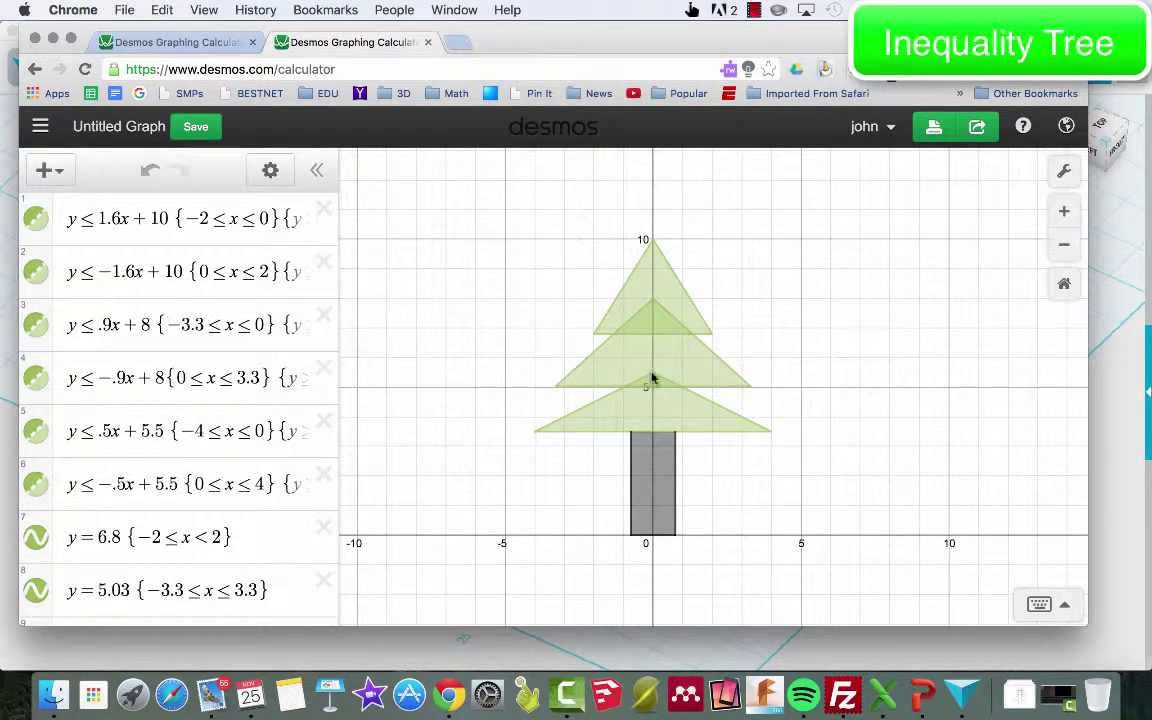
- Examine the shaded tiers' corners, the trunk edge and the treetop up close, and return to the whole tree
scroll(719, 343, up, 10)
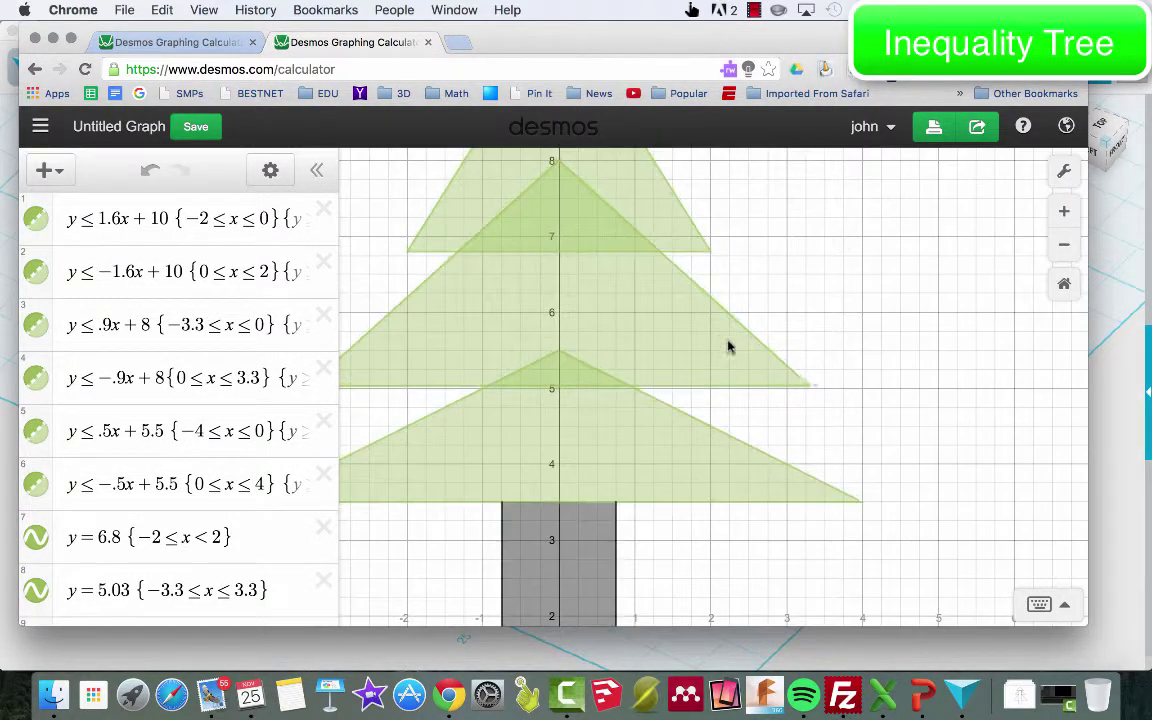
scroll(900, 410, up, 2)
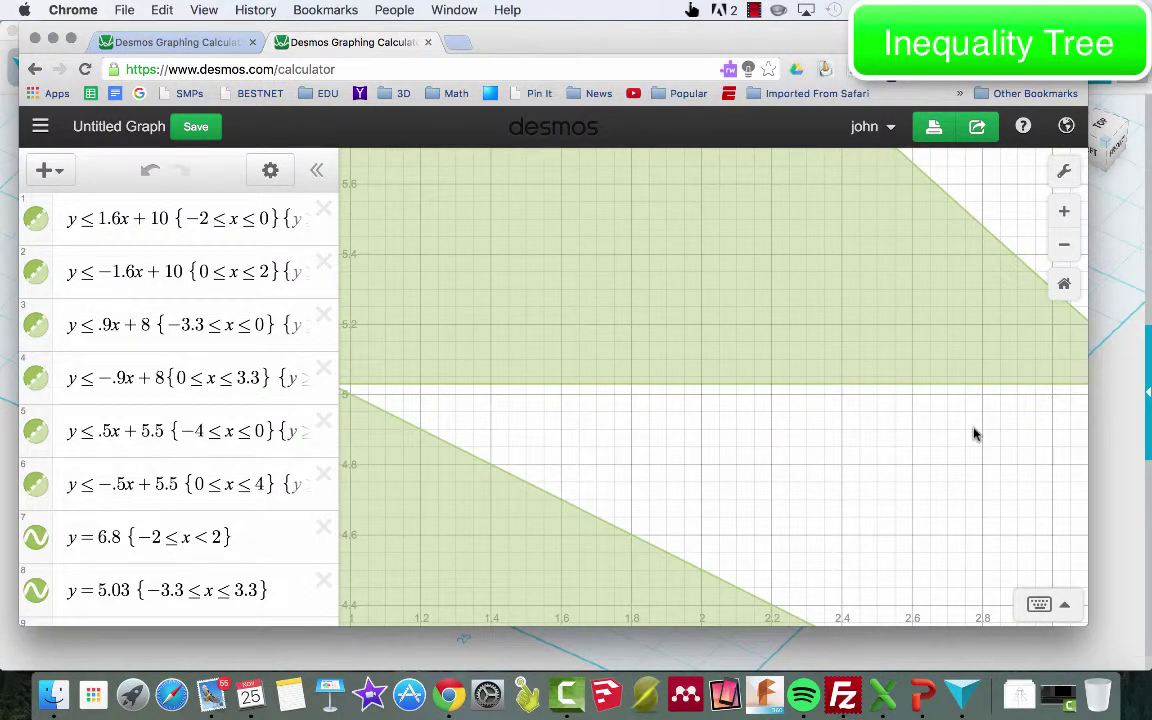
drag(976, 434, 717, 434)
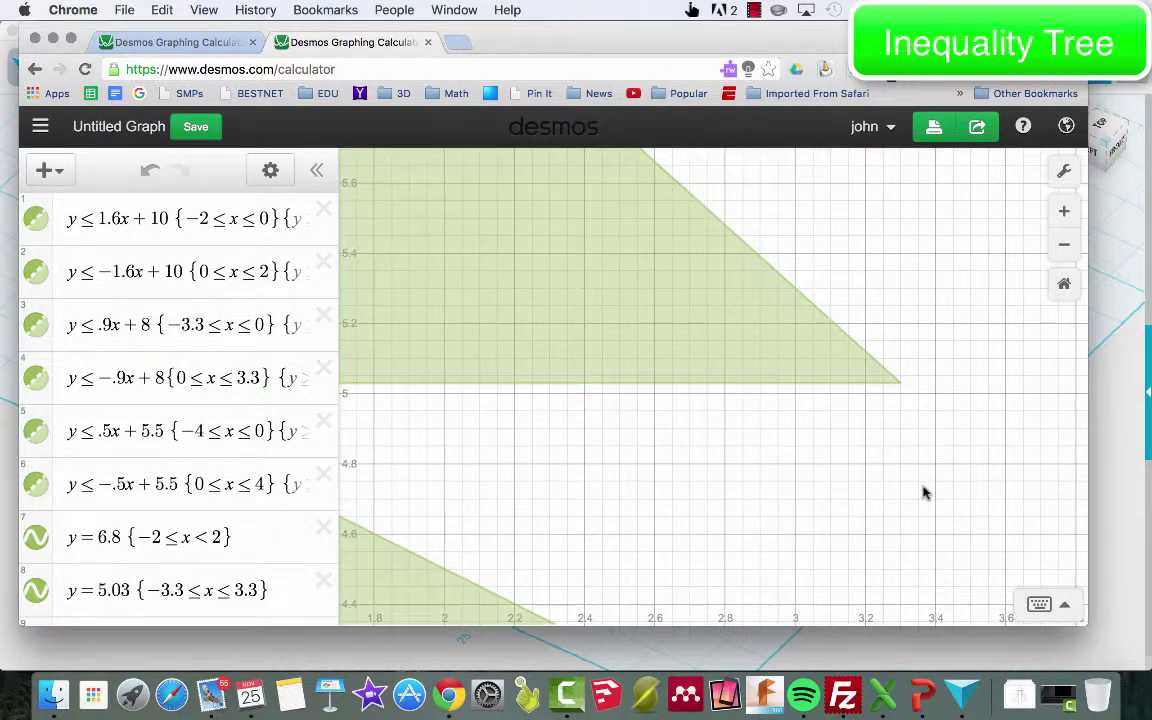
drag(923, 491, 897, 231)
drag(884, 391, 689, 159)
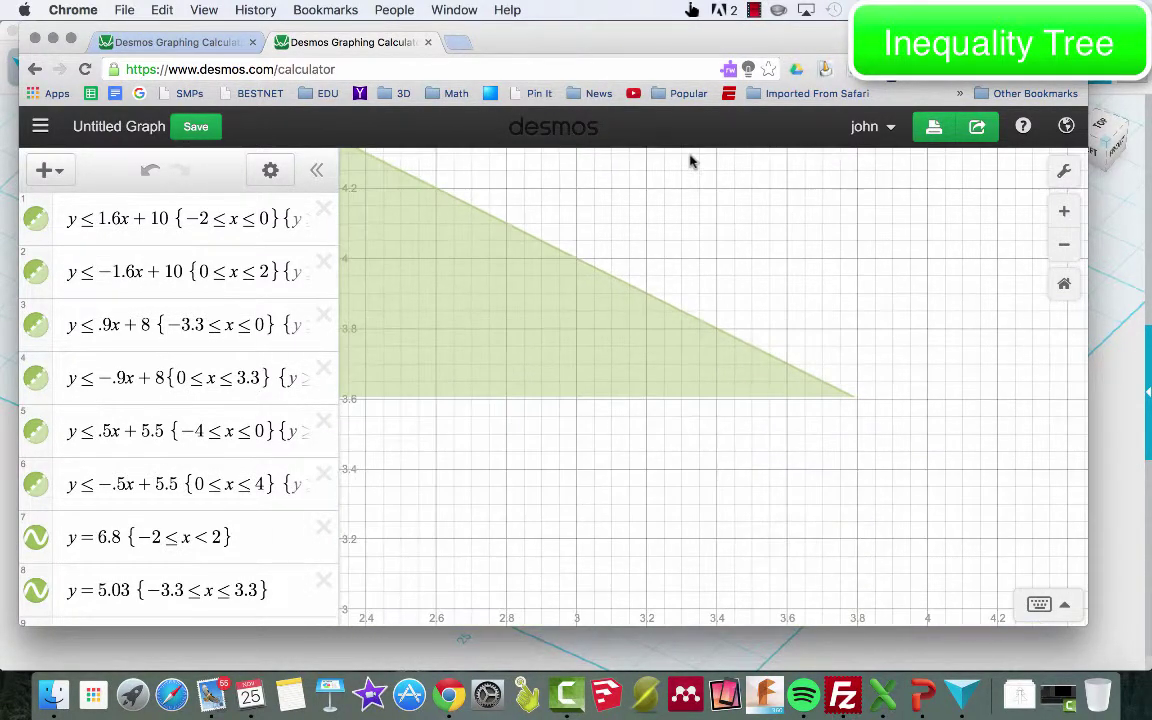
scroll(805, 458, down, 5)
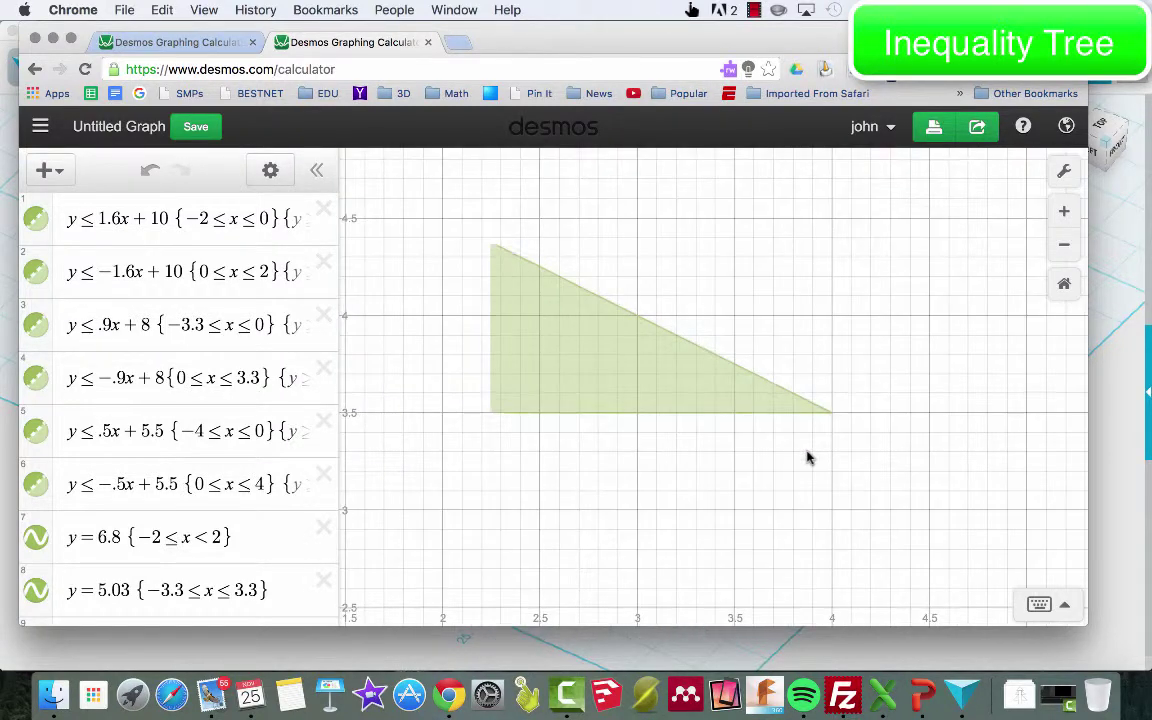
scroll(609, 483, down, 3)
scroll(609, 483, up, 3)
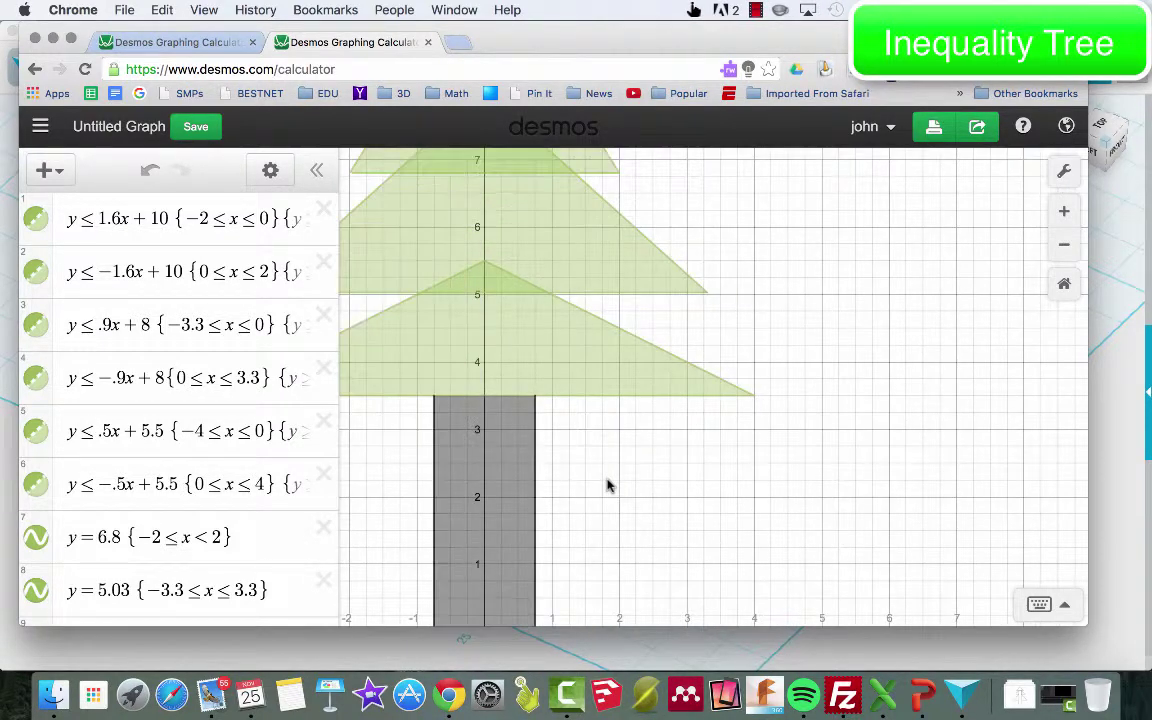
click(535, 482)
drag(689, 440, 952, 495)
drag(501, 378, 424, 489)
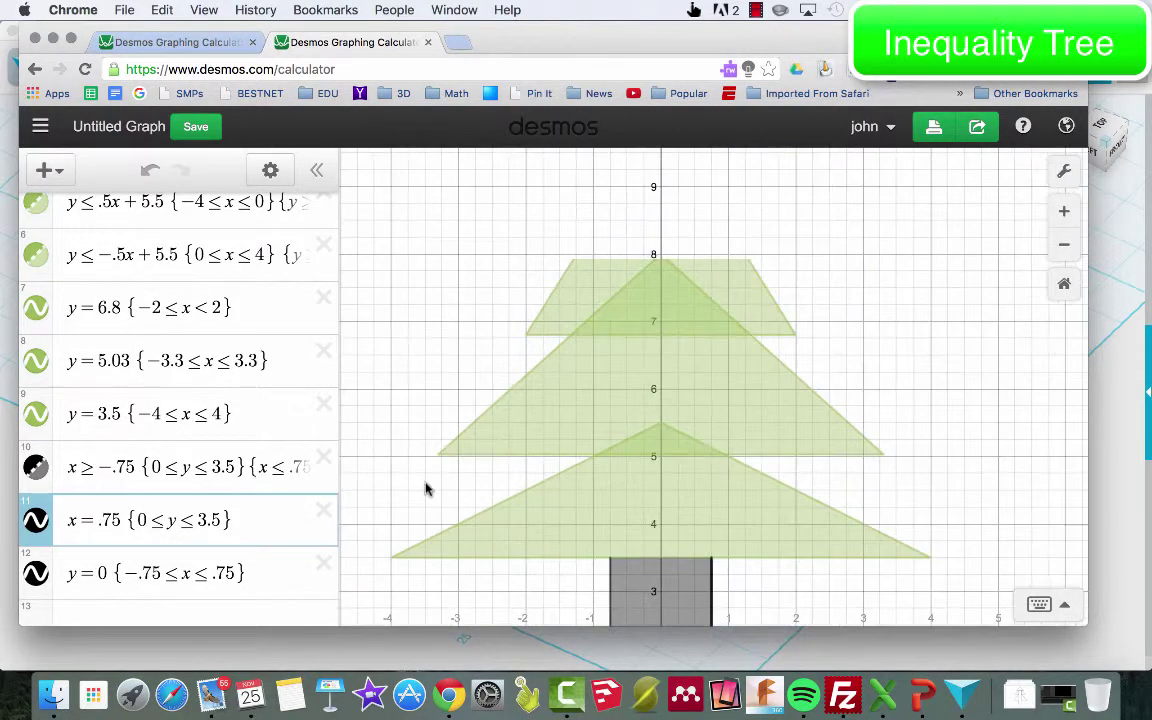
drag(517, 328, 409, 460)
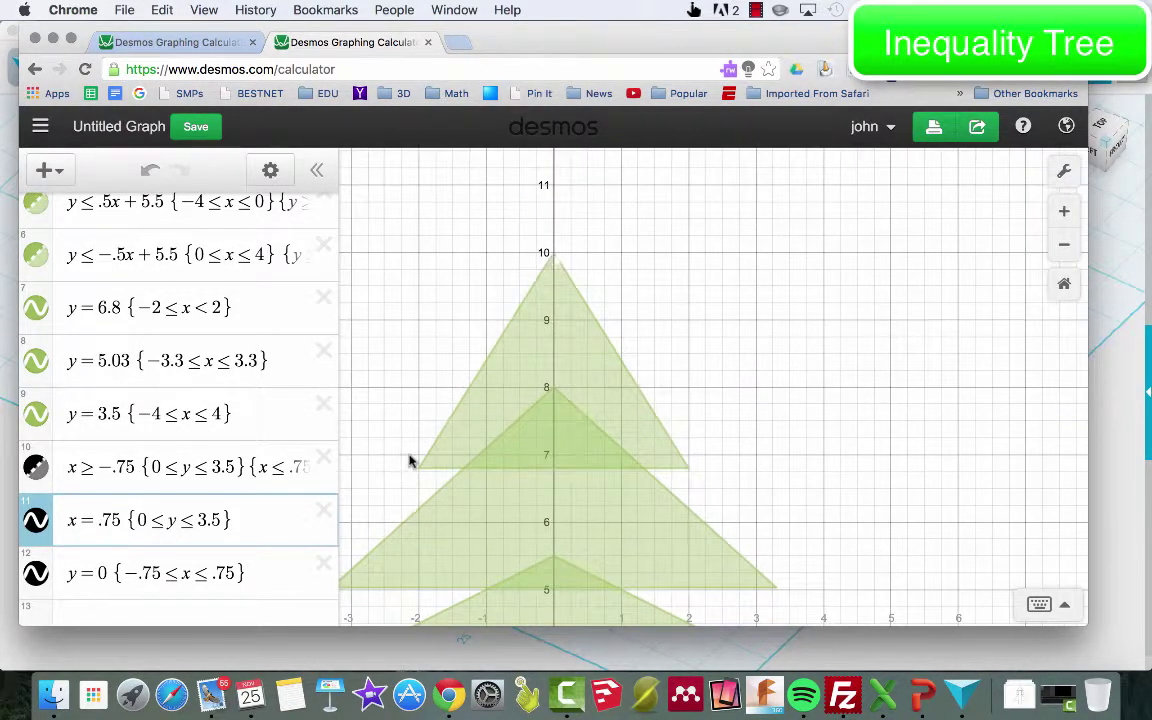
scroll(470, 322, down, 5)
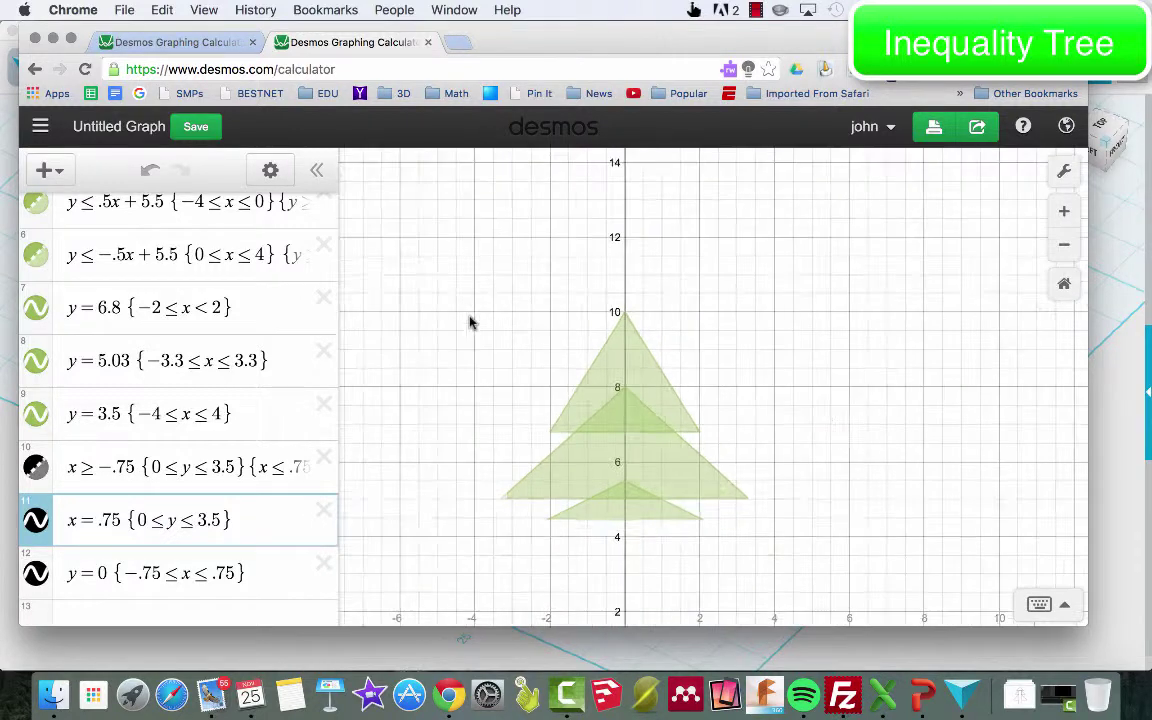
drag(854, 416, 830, 324)
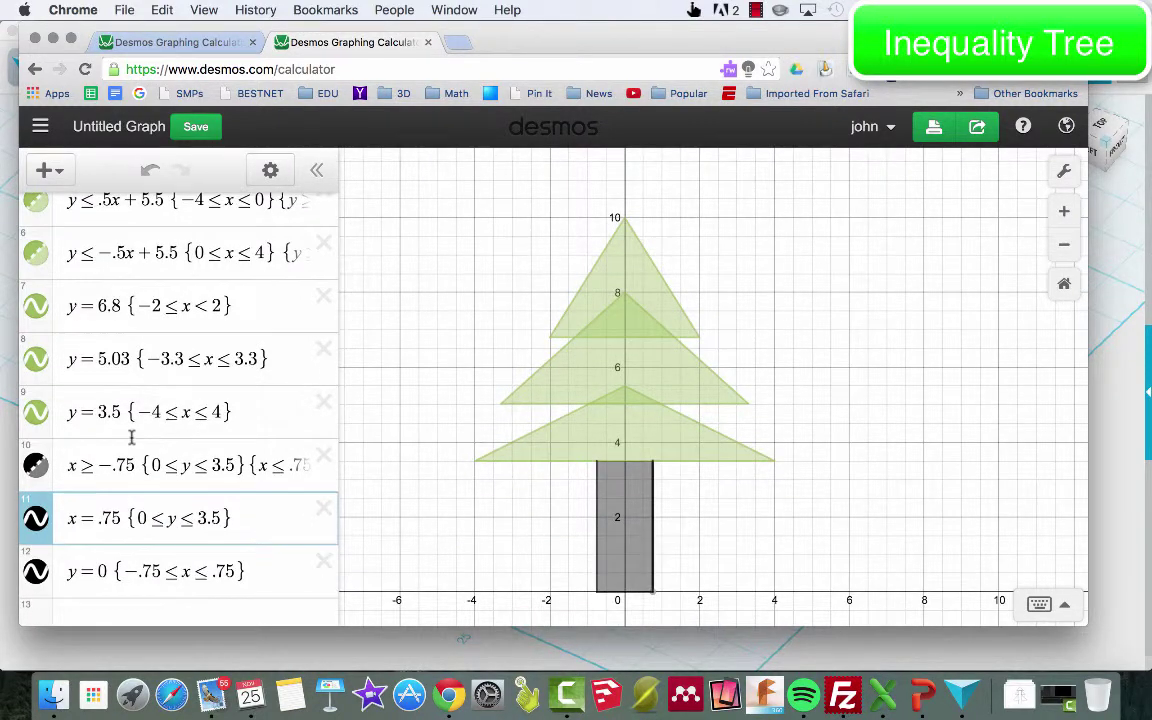
- Add a movable point (a,b) with sliders for both coordinates and place it on the bottom tier at about (−1.56, 4.02)
scroll(129, 440, down, 2)
click(116, 546)
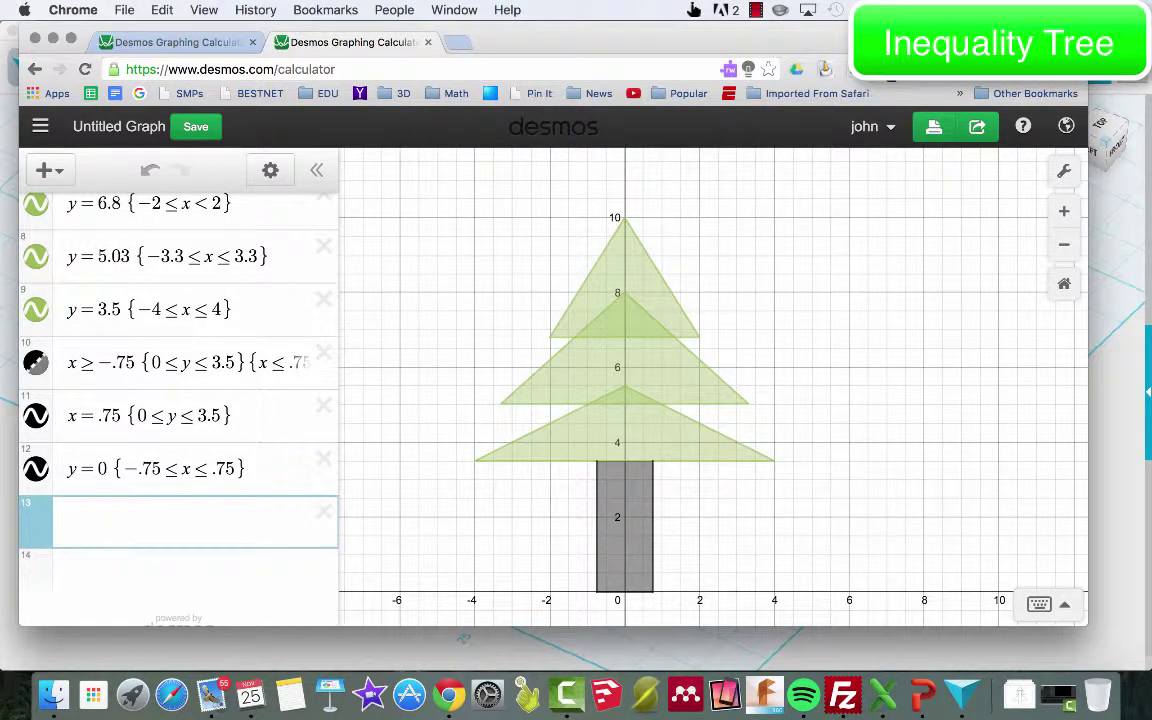
text((a,b)
click(210, 555)
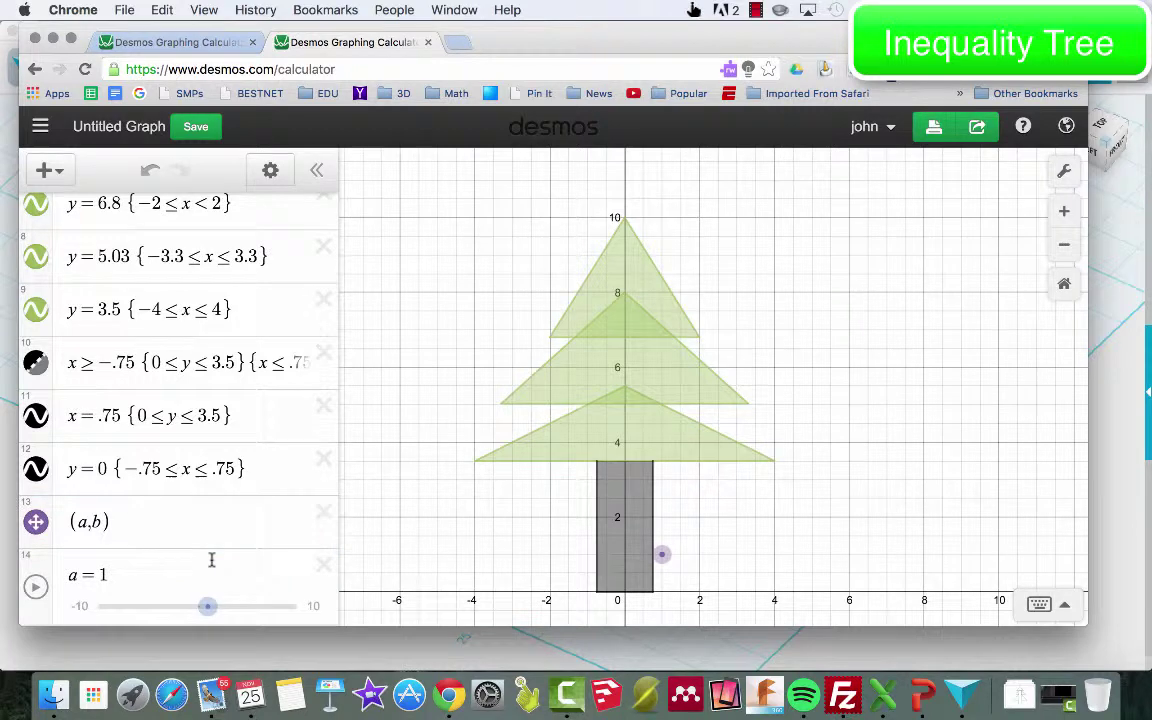
drag(661, 553, 567, 441)
- Plot a fixed ornament point at (−1.56, 4.02) in a new expression
scroll(220, 512, down, 3)
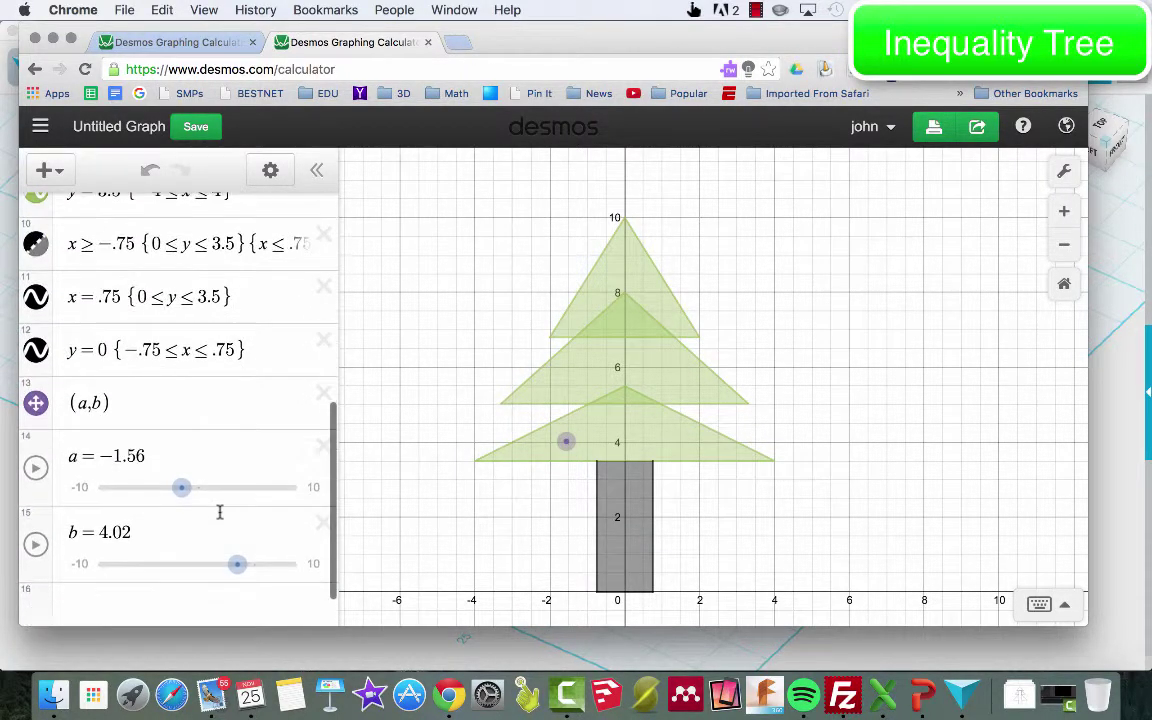
click(130, 597)
text((-)
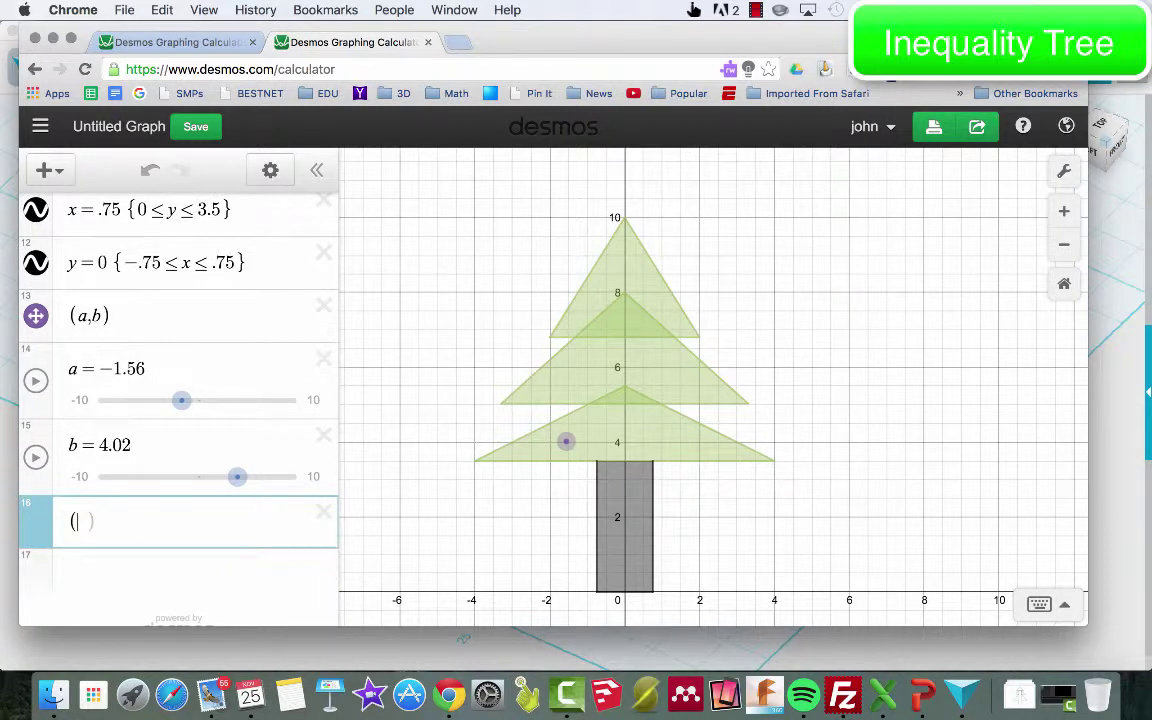
text(1.56,4.02)
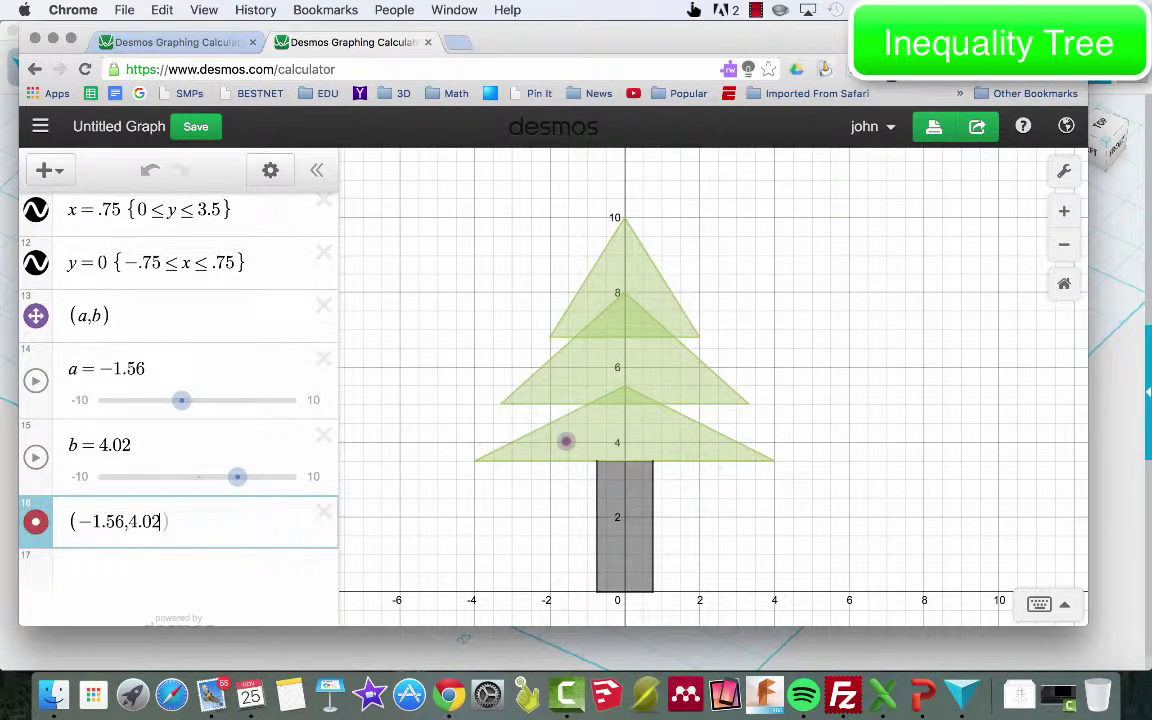
- Move the point (a,b) onto the middle tier at about (0.92, 6.2), and hide both it and the fixed point
drag(566, 441, 659, 363)
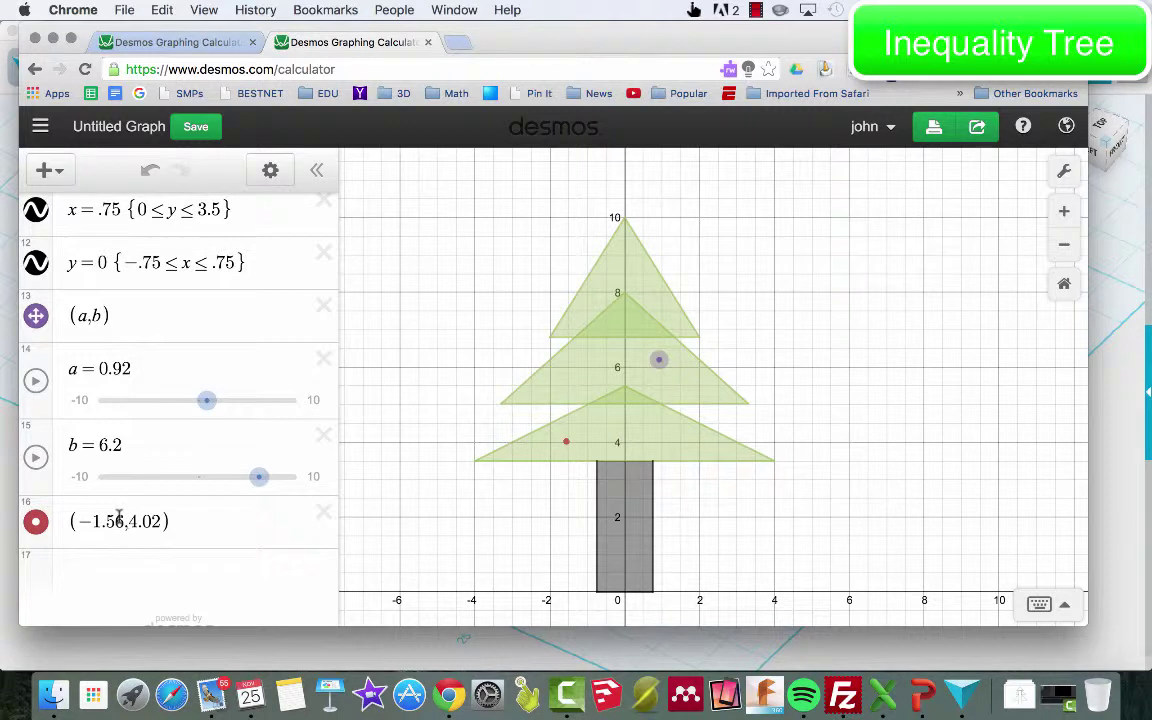
click(36, 523)
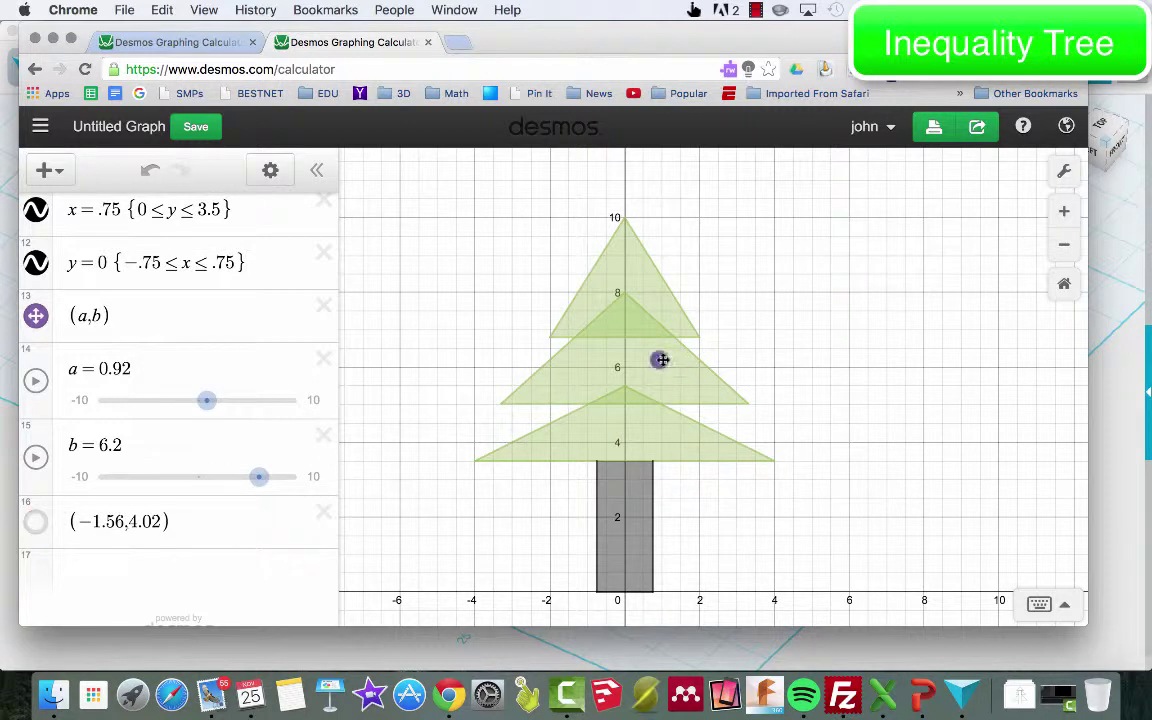
click(36, 318)
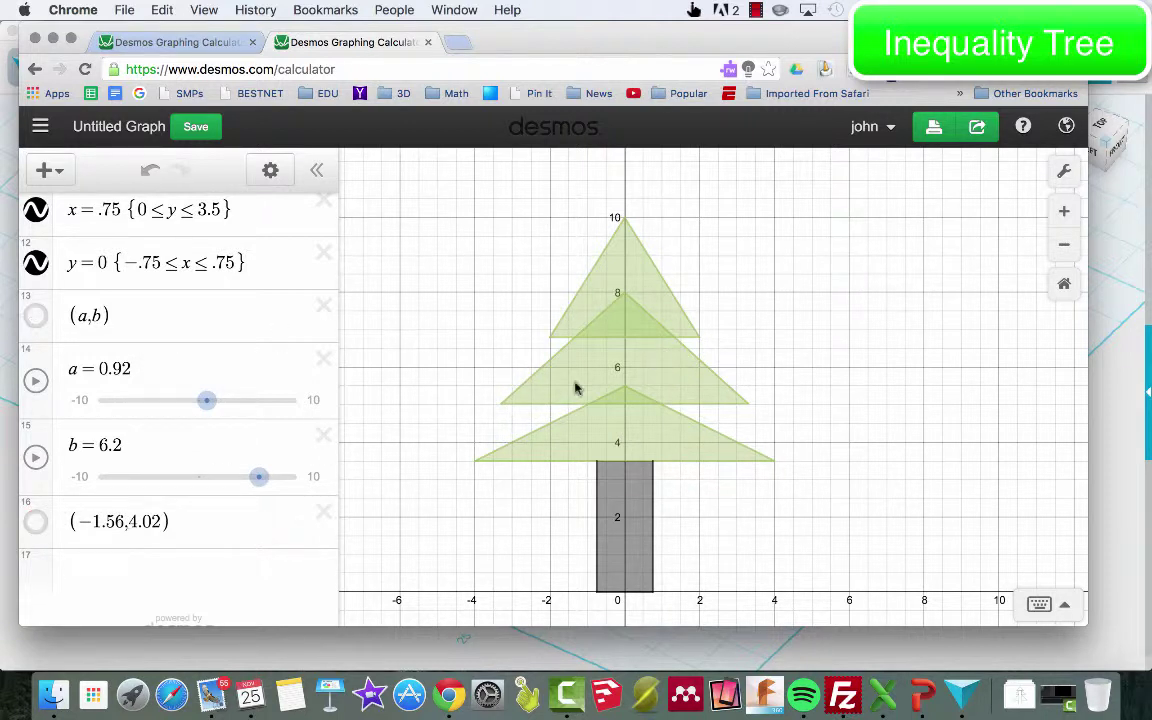
- Color the tiers' horizontal base lines y = 3.5, y = 5.03 and y = 6.8 black
scroll(130, 260, up, 5)
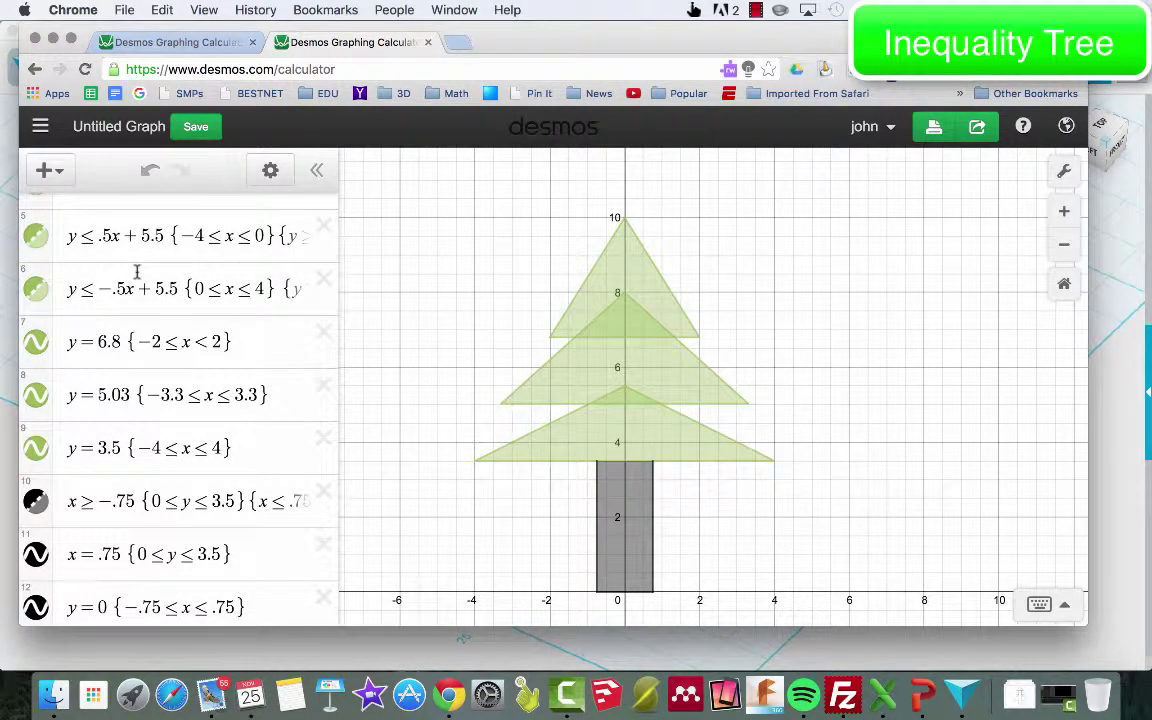
click(43, 454)
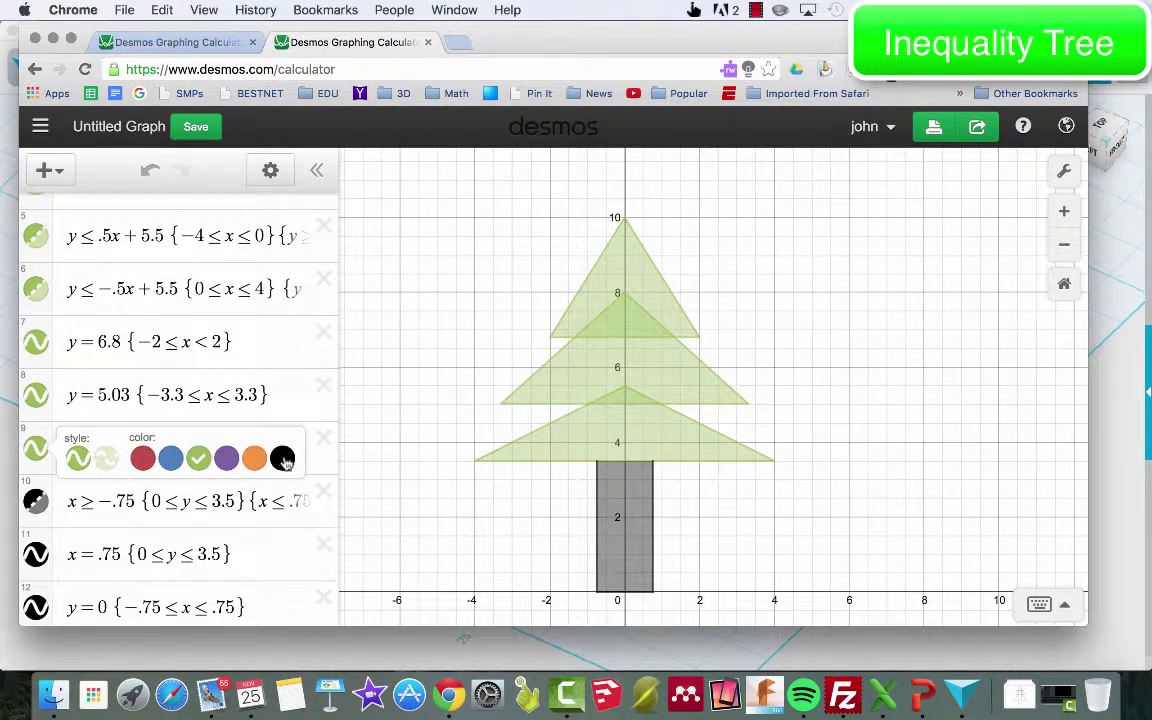
click(283, 458)
click(36, 395)
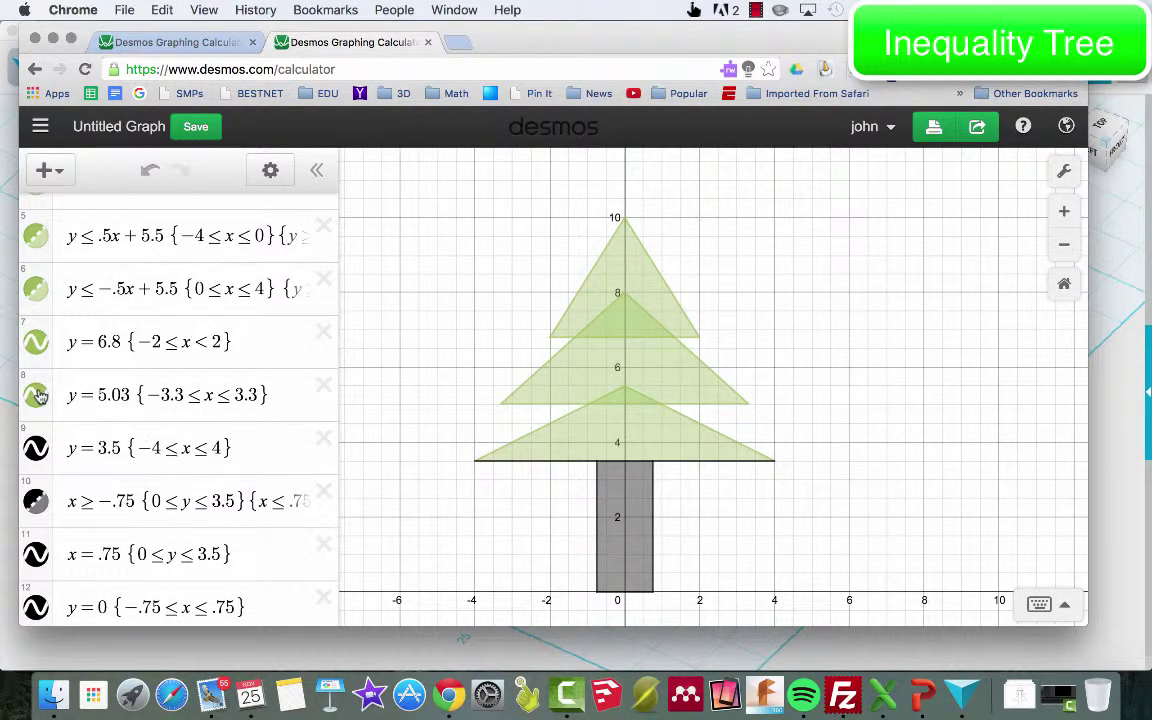
click(282, 405)
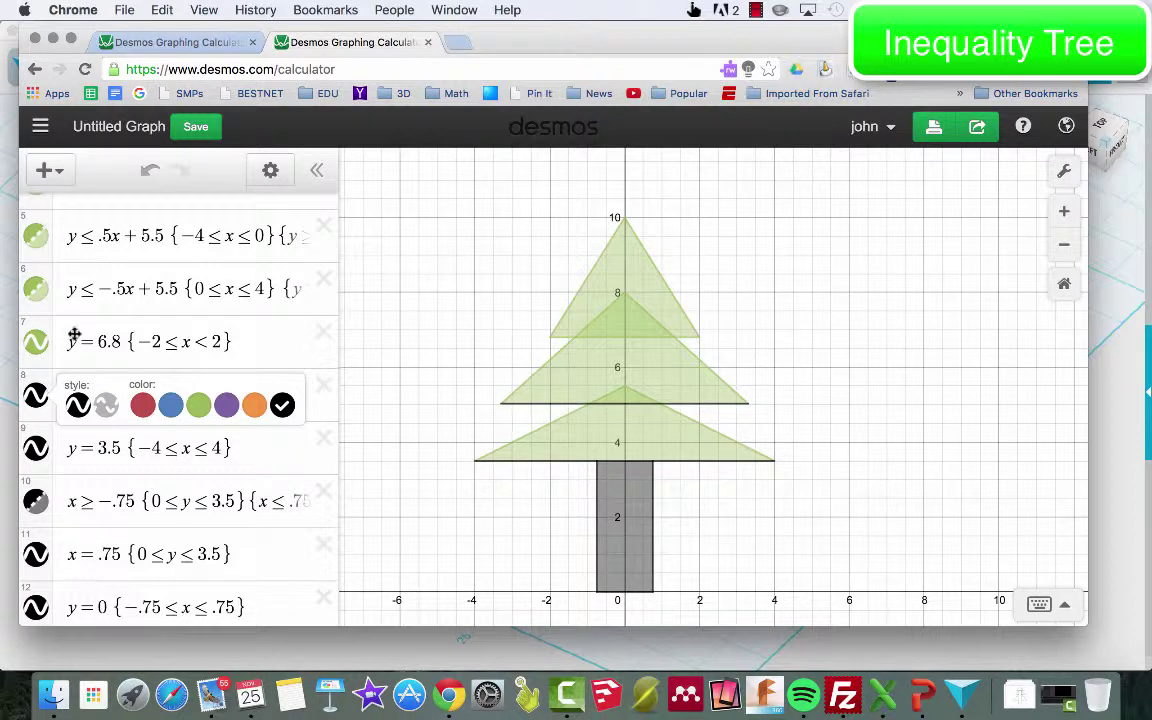
click(36, 342)
click(36, 342)
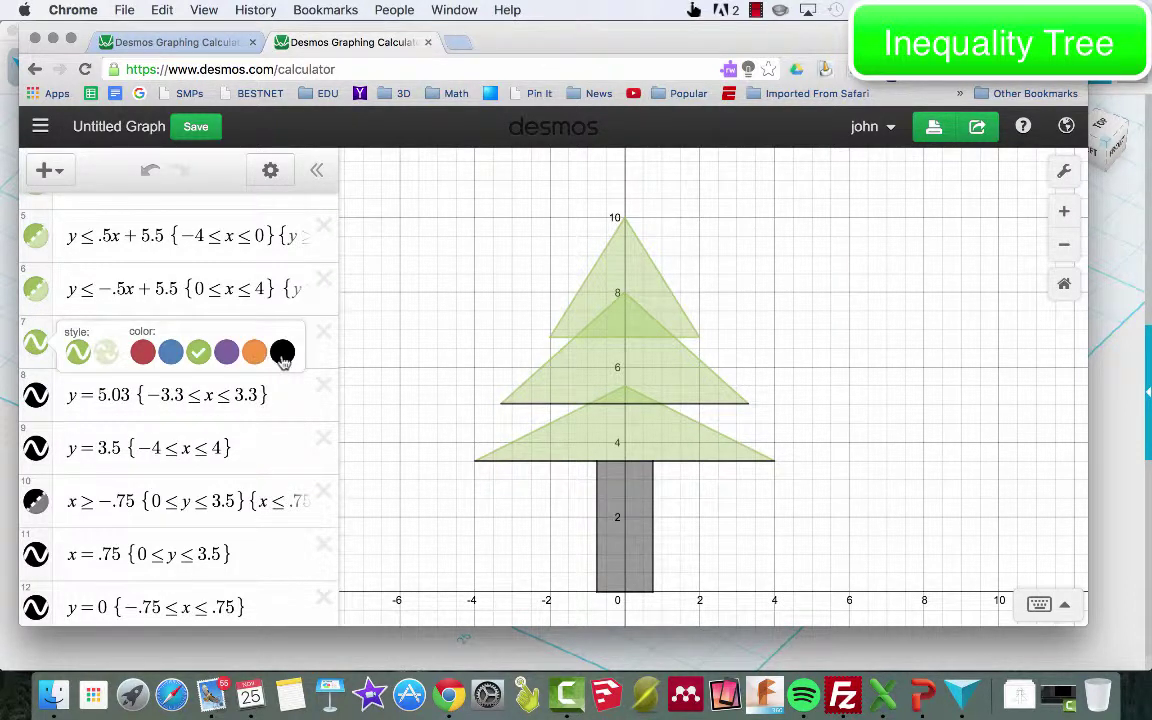
click(282, 352)
- Color both bottom-tier inequalities, y ≤ −.5x + 5.5 and y ≤ .5x + 5.5, black
click(37, 289)
click(37, 289)
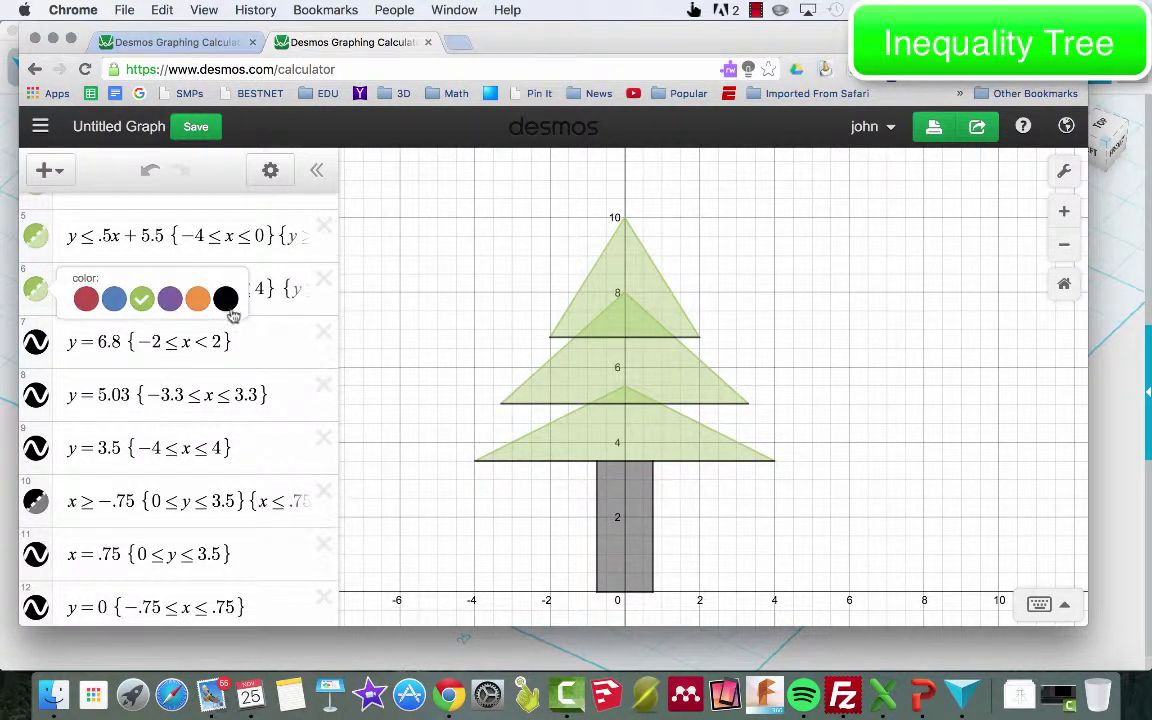
click(226, 300)
click(36, 235)
click(36, 235)
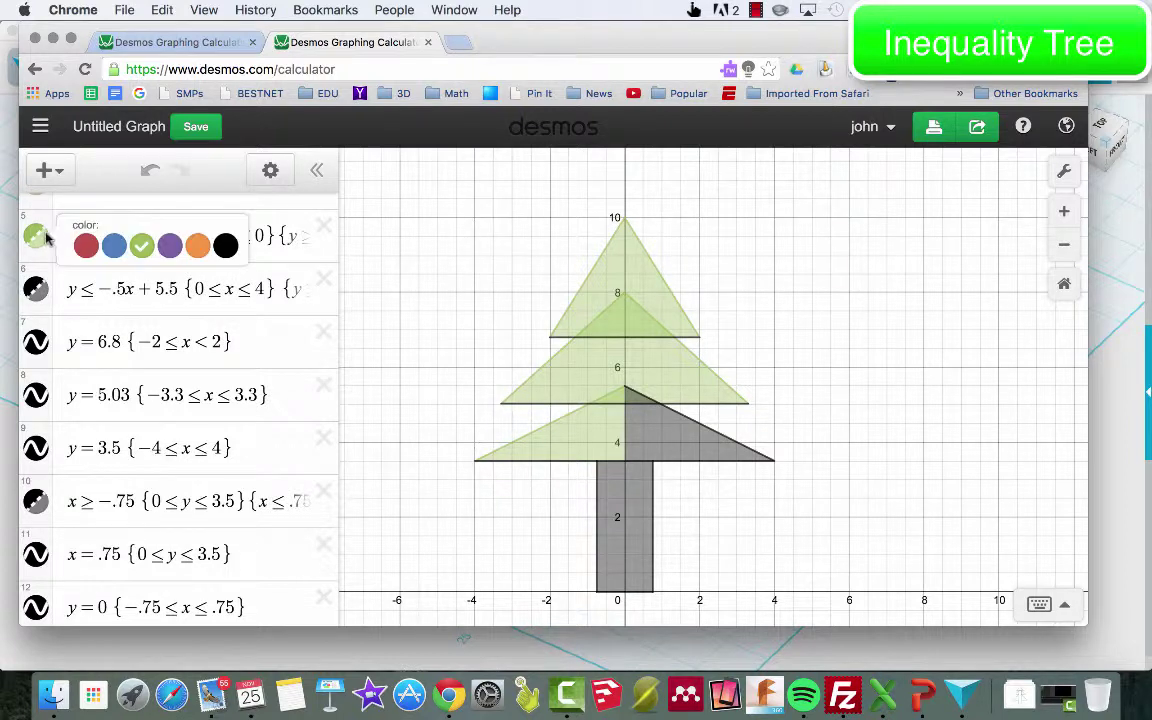
click(224, 246)
click(36, 235)
scroll(66, 320, up, 3)
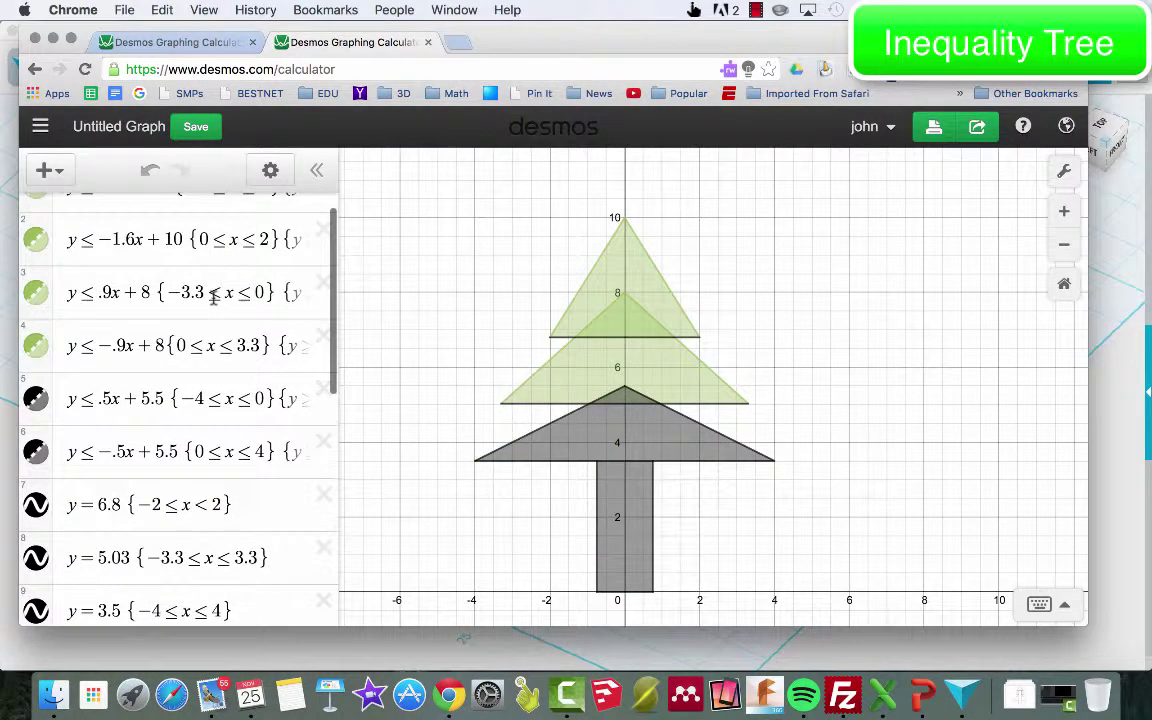
- Color both middle-tier inequalities, y ≤ −.9x + 8 and y ≤ .9x + 8, black
click(40, 346)
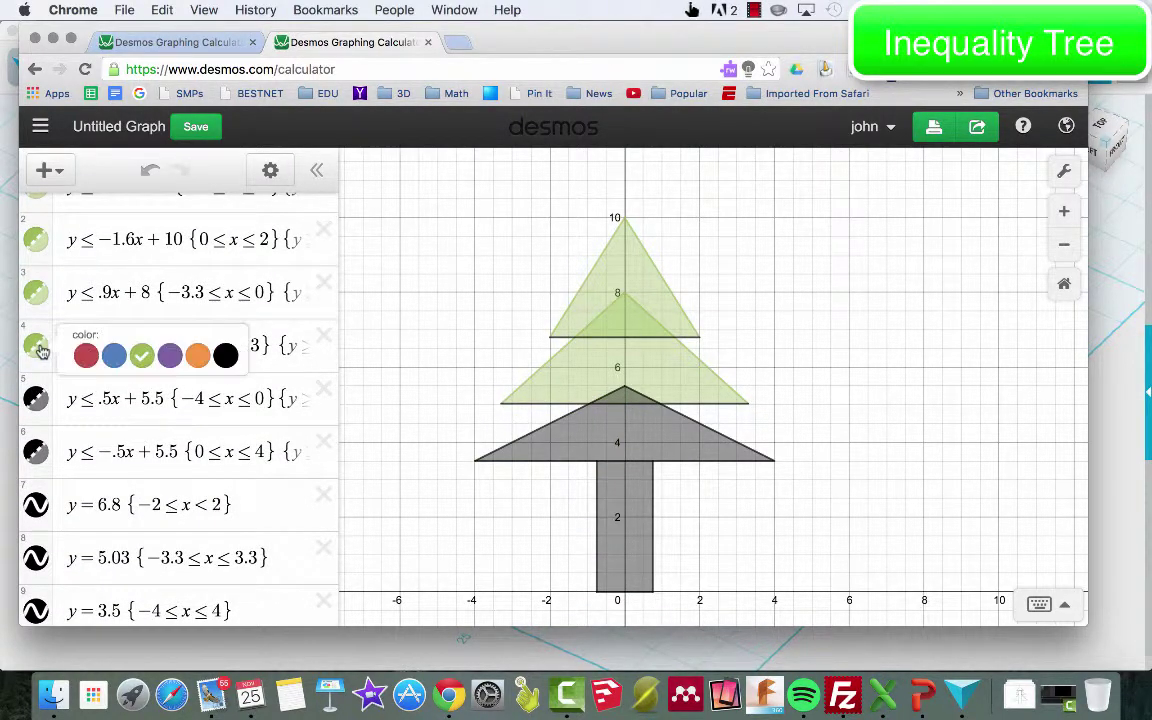
click(226, 355)
click(34, 292)
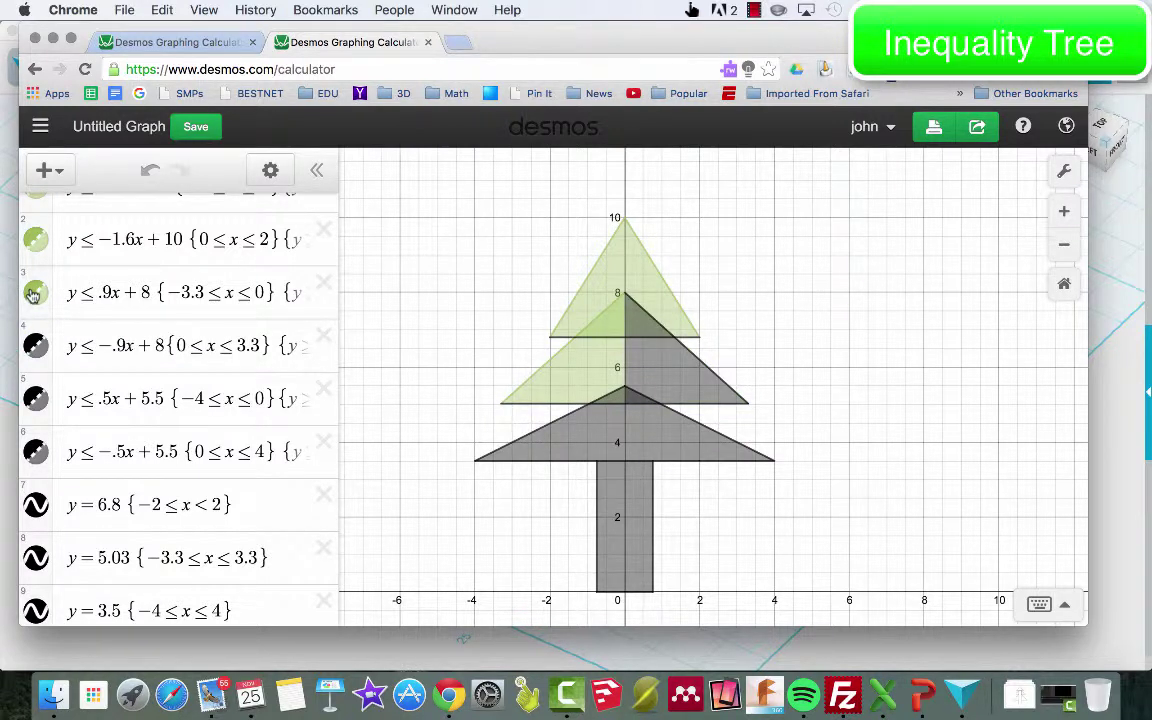
click(33, 292)
click(224, 303)
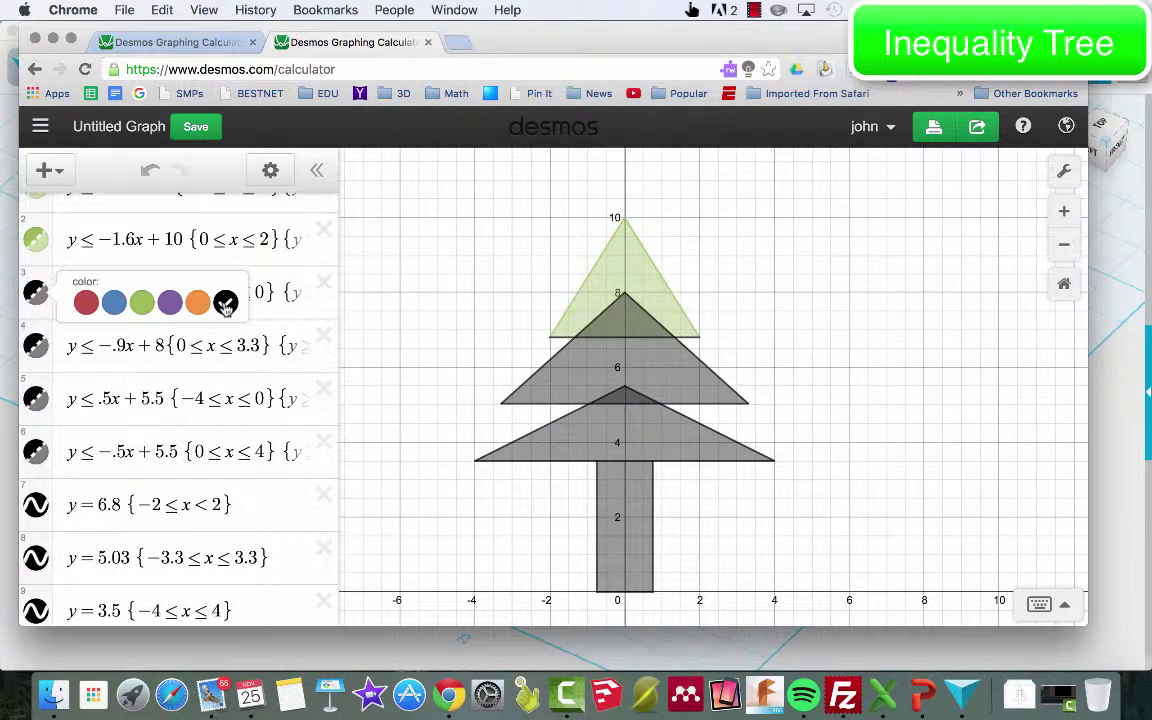
- Color both top-tier inequalities, y ≤ −1.6x + 10 and y ≤ 1.6x + 10, black
click(37, 248)
click(37, 245)
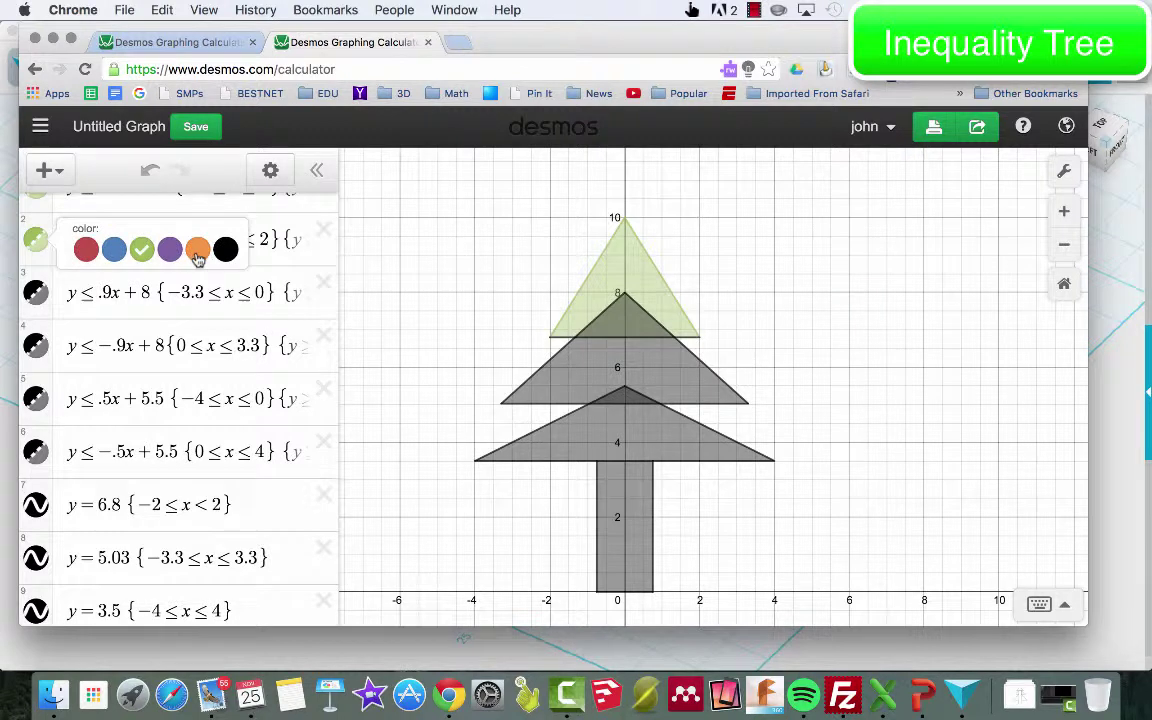
click(224, 249)
scroll(224, 249, up, 1)
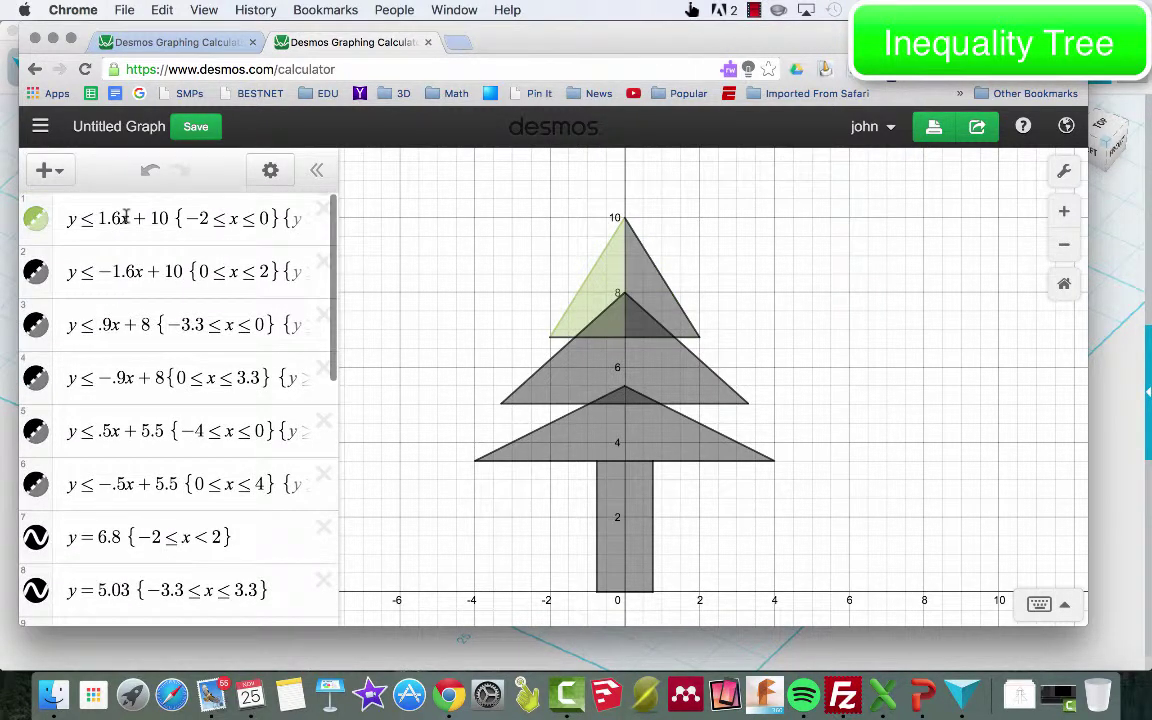
click(45, 231)
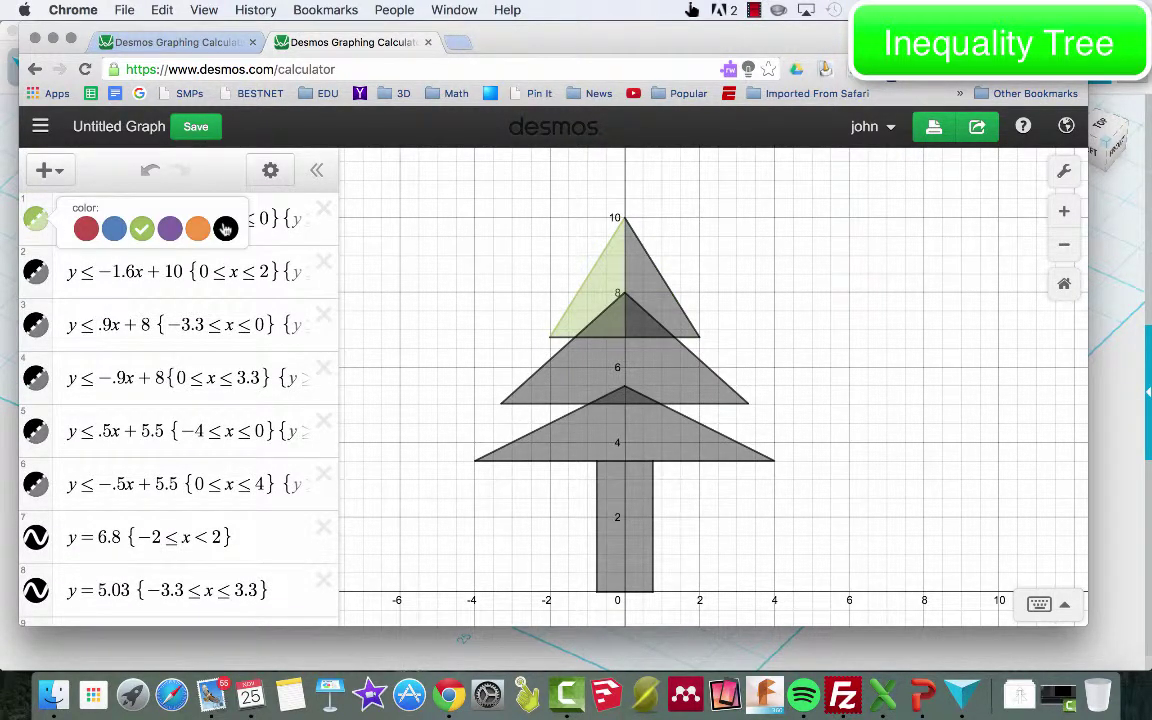
click(225, 229)
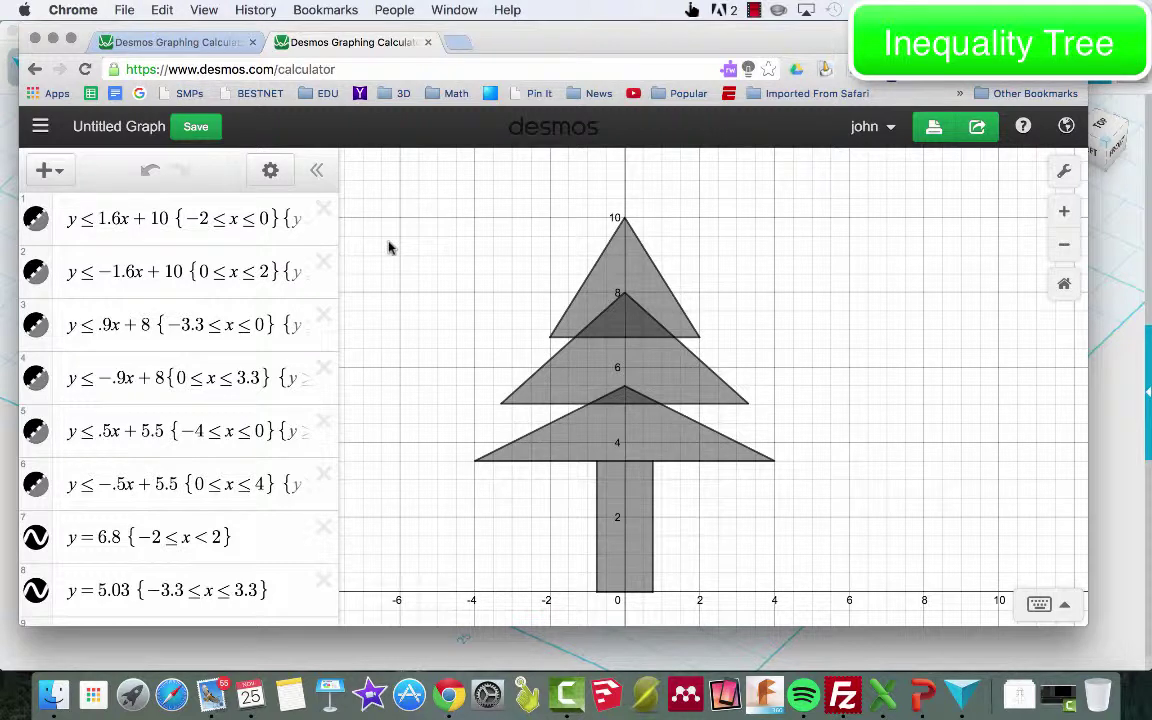
- Hide the graph's grid, x-axis and y-axis so only the tree is drawn
click(1064, 170)
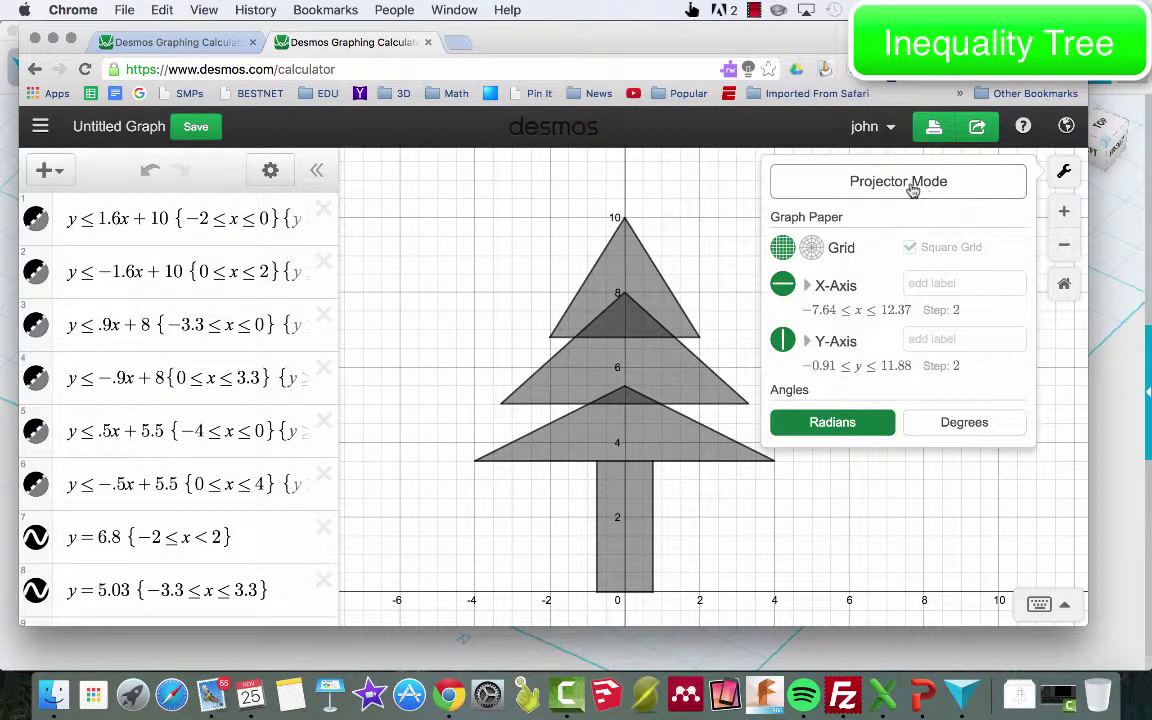
click(780, 250)
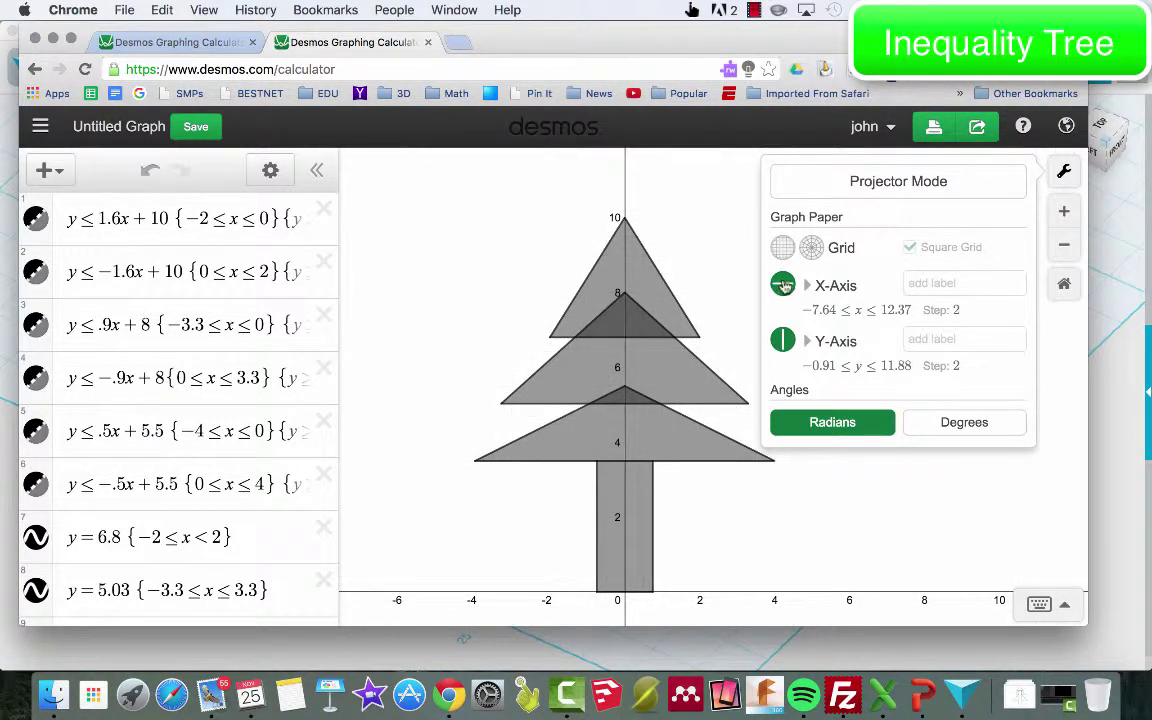
click(782, 286)
click(783, 341)
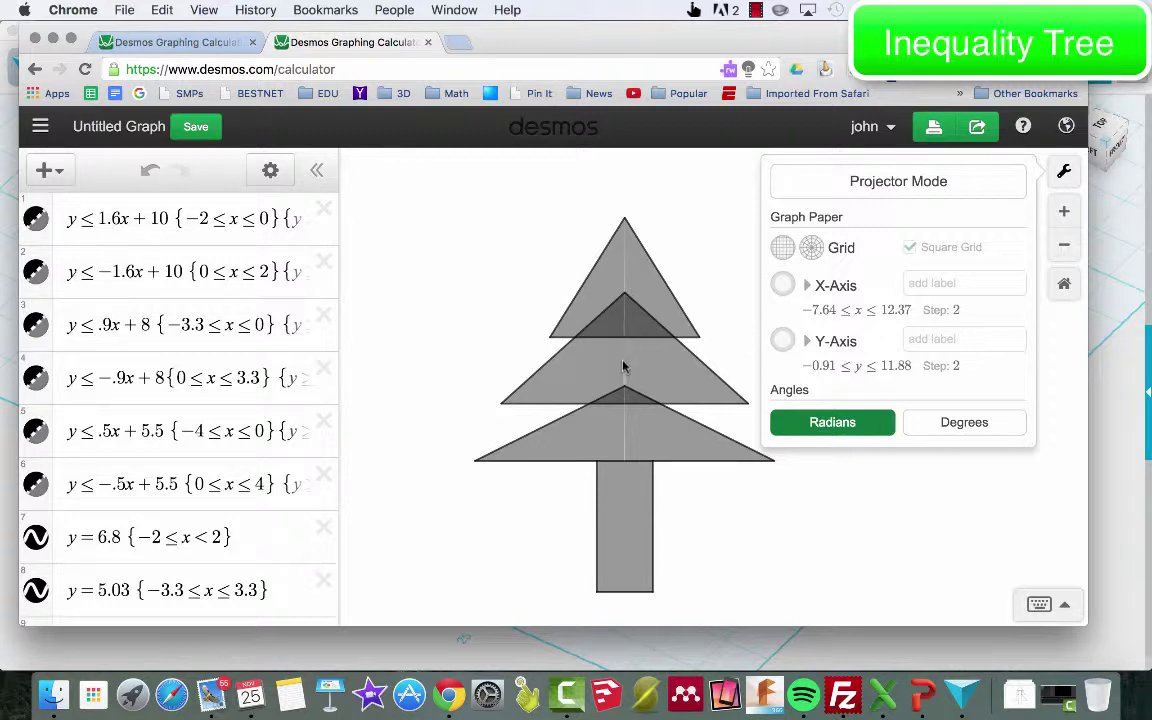
click(1062, 386)
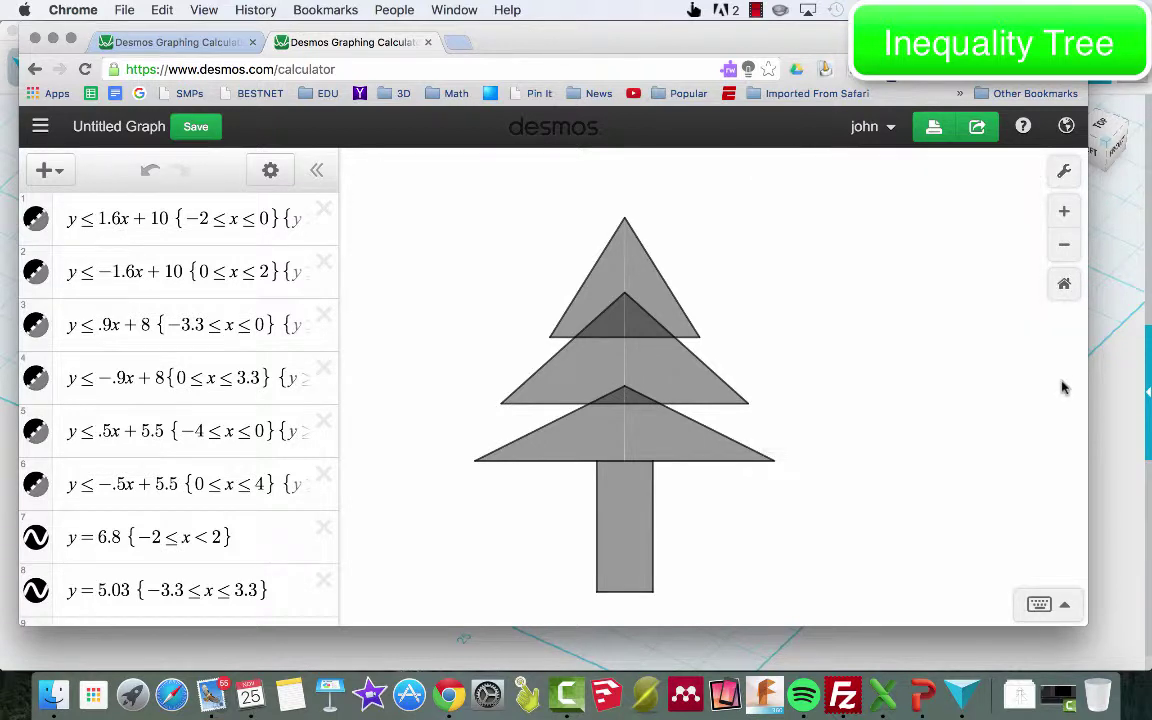
- Share the graph as an image in a new browser tab and dismiss the Codebender permissions notice
click(975, 132)
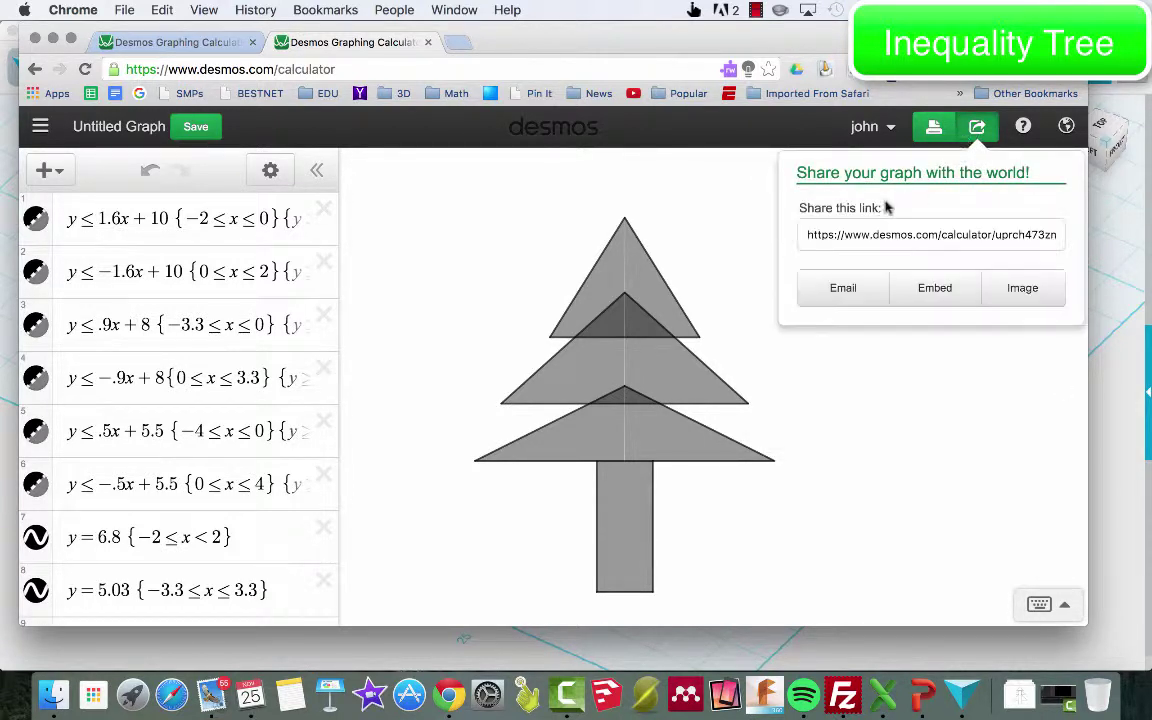
click(1023, 296)
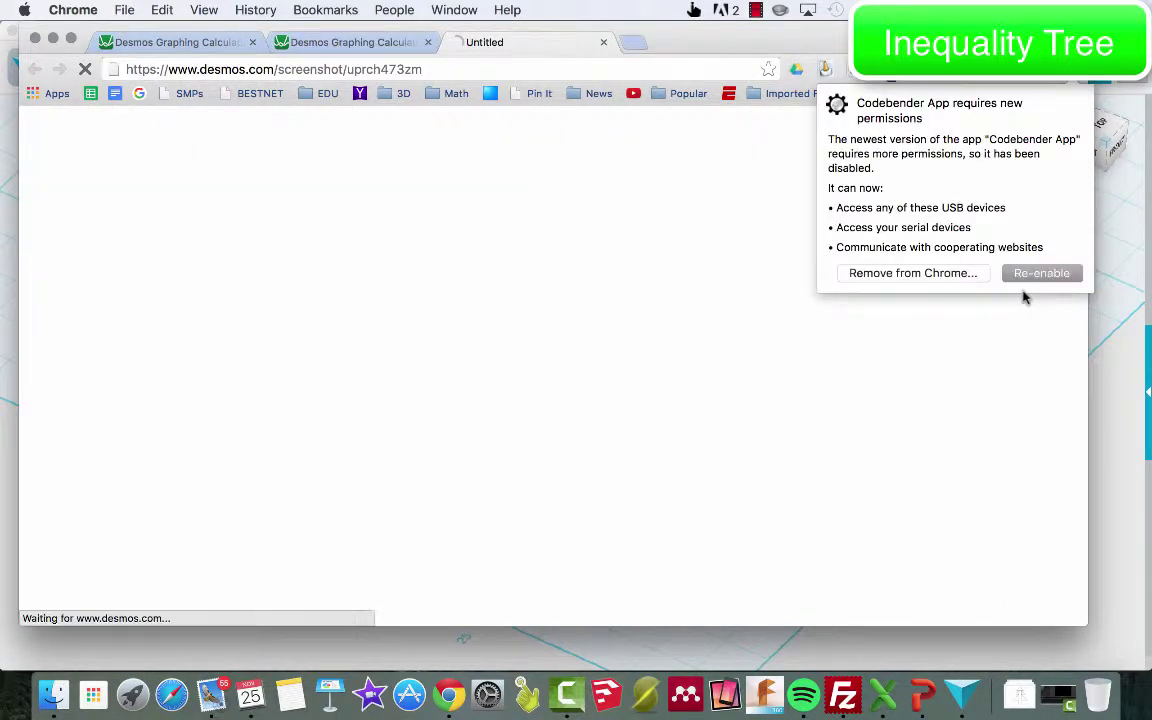
click(908, 305)
scroll(509, 345, down, 2)
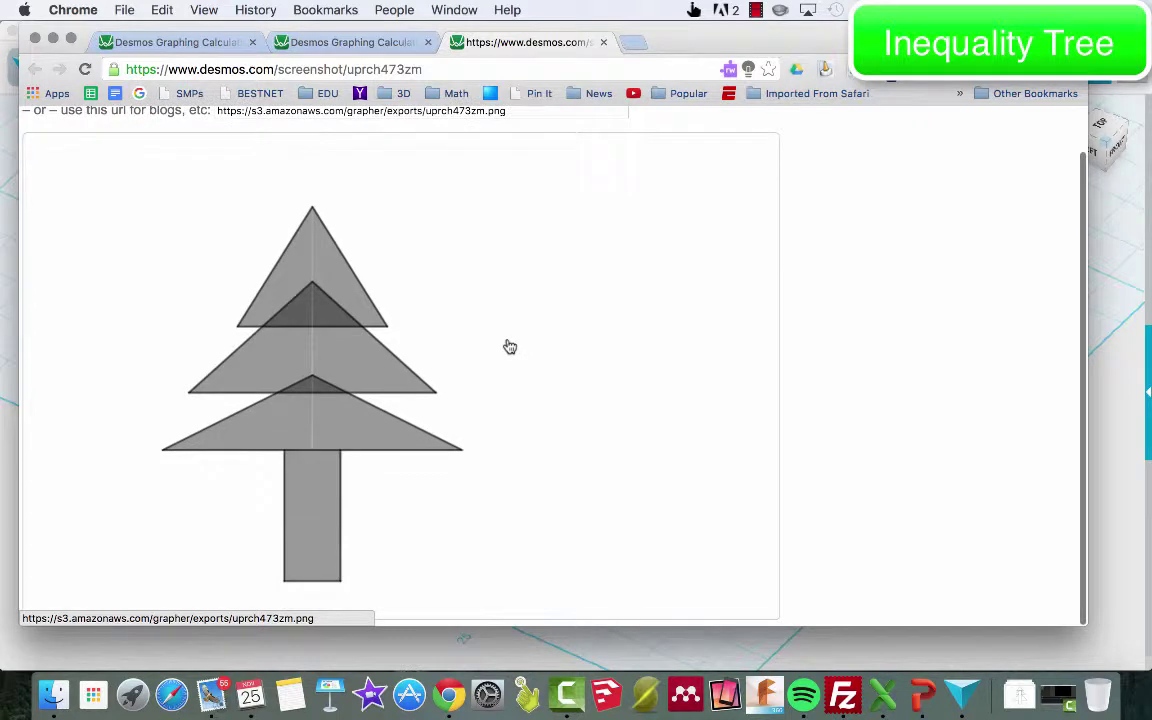
right_click(509, 346)
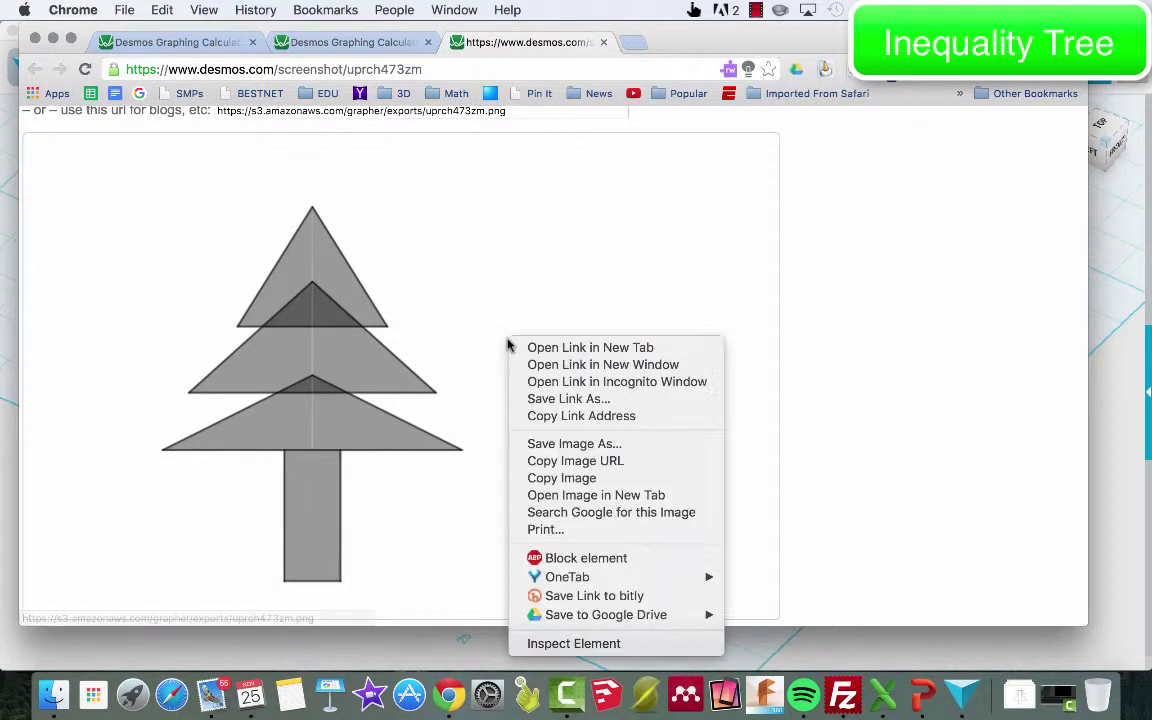
click(545, 400)
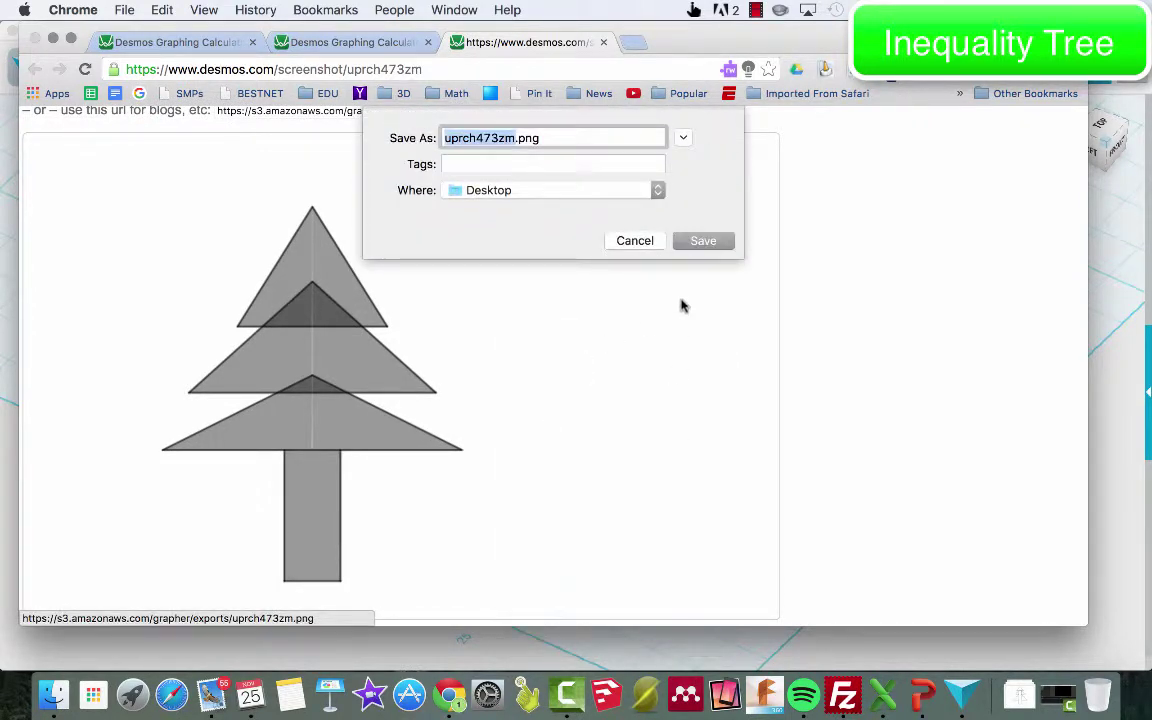
click(638, 240)
- Save the tree image to the Desktop as TallTree.png
right_click(468, 300)
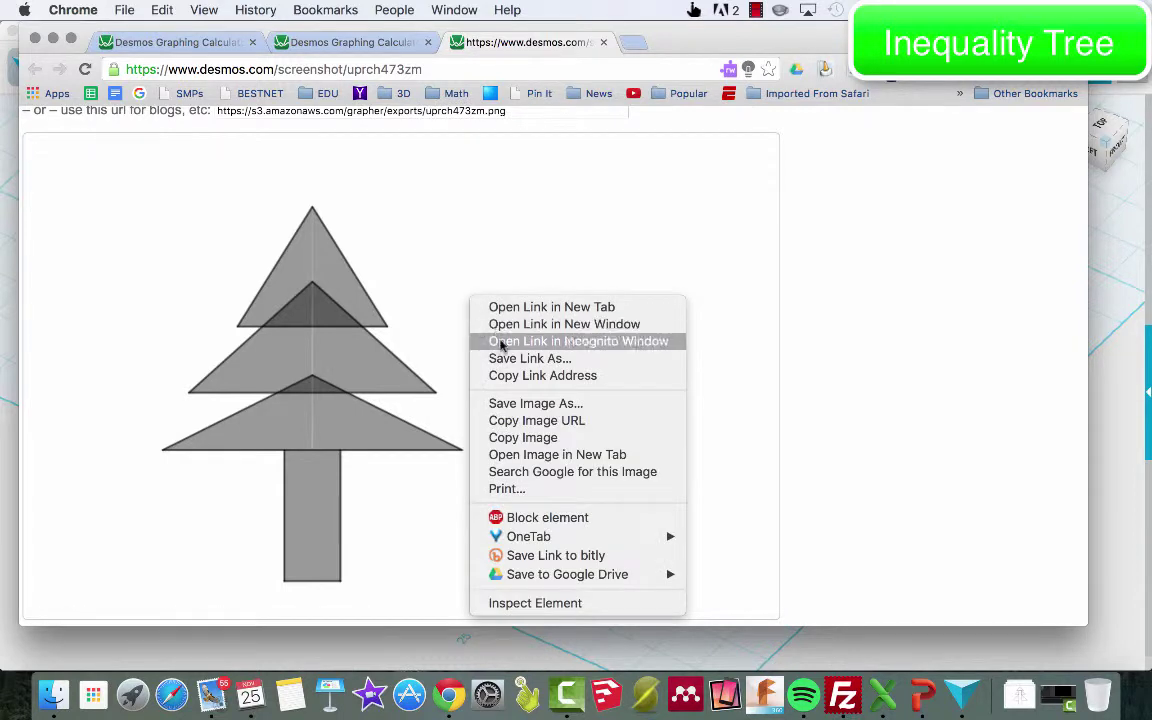
click(525, 403)
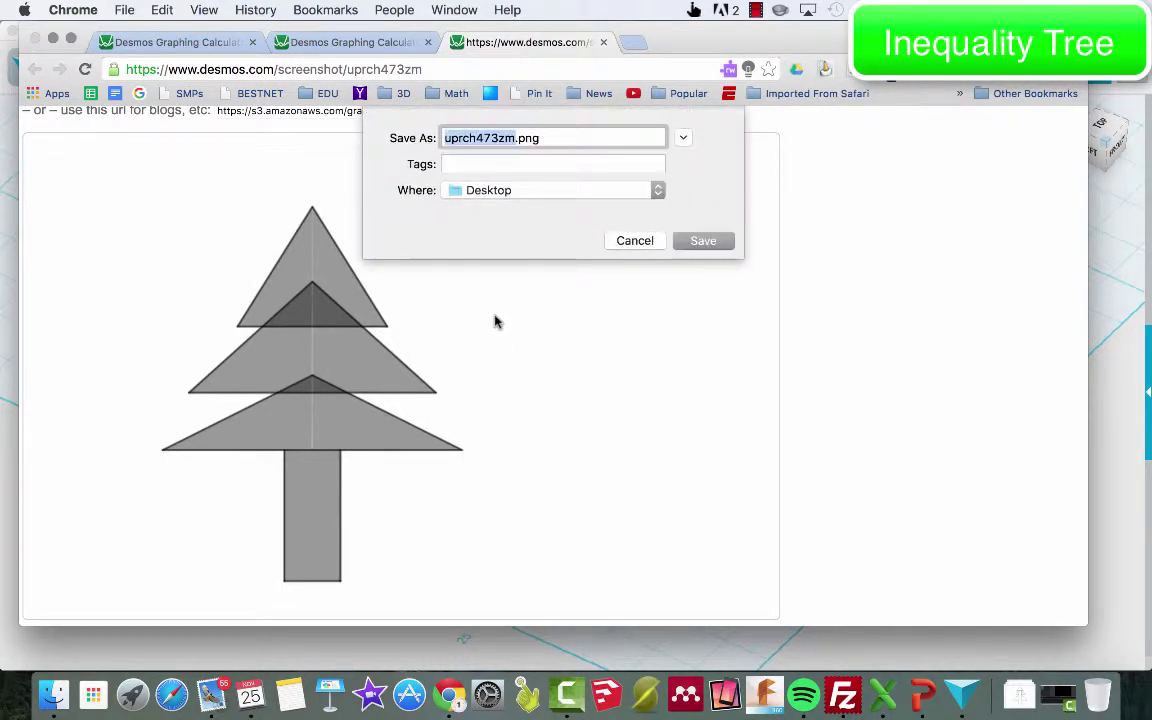
text(Tall Tree)
click(712, 242)
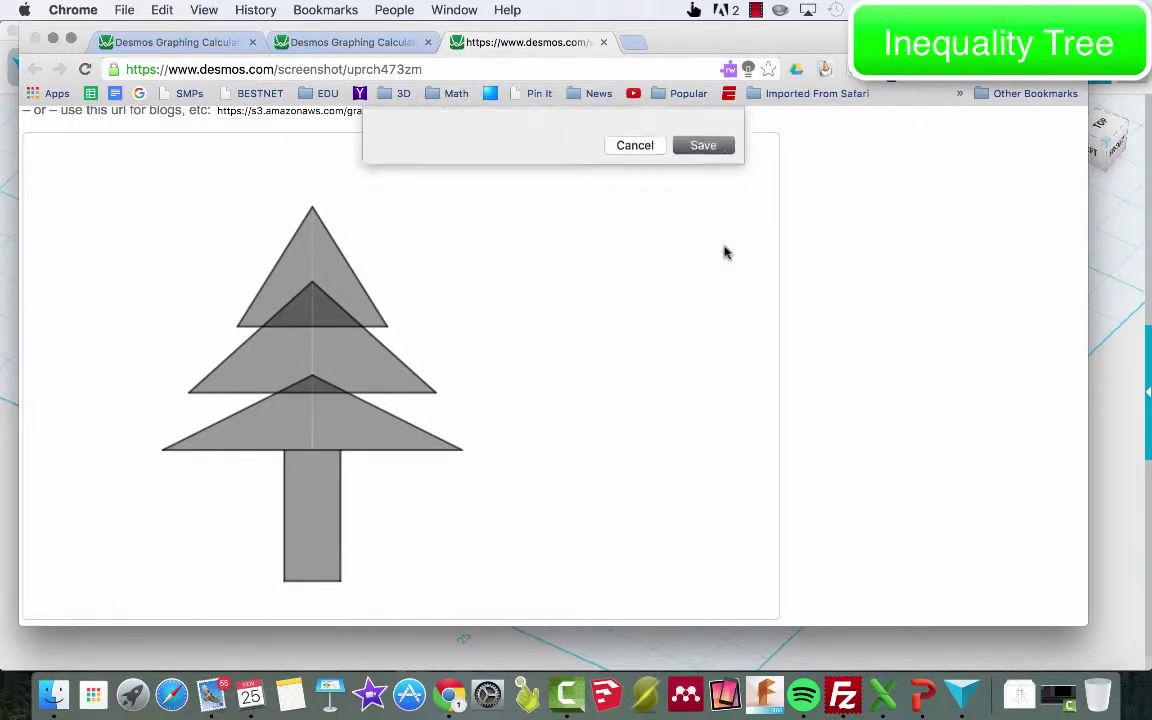
- Open the SVG converter page image.online-convert.com/convert-to-svg in a new browser tab
click(632, 42)
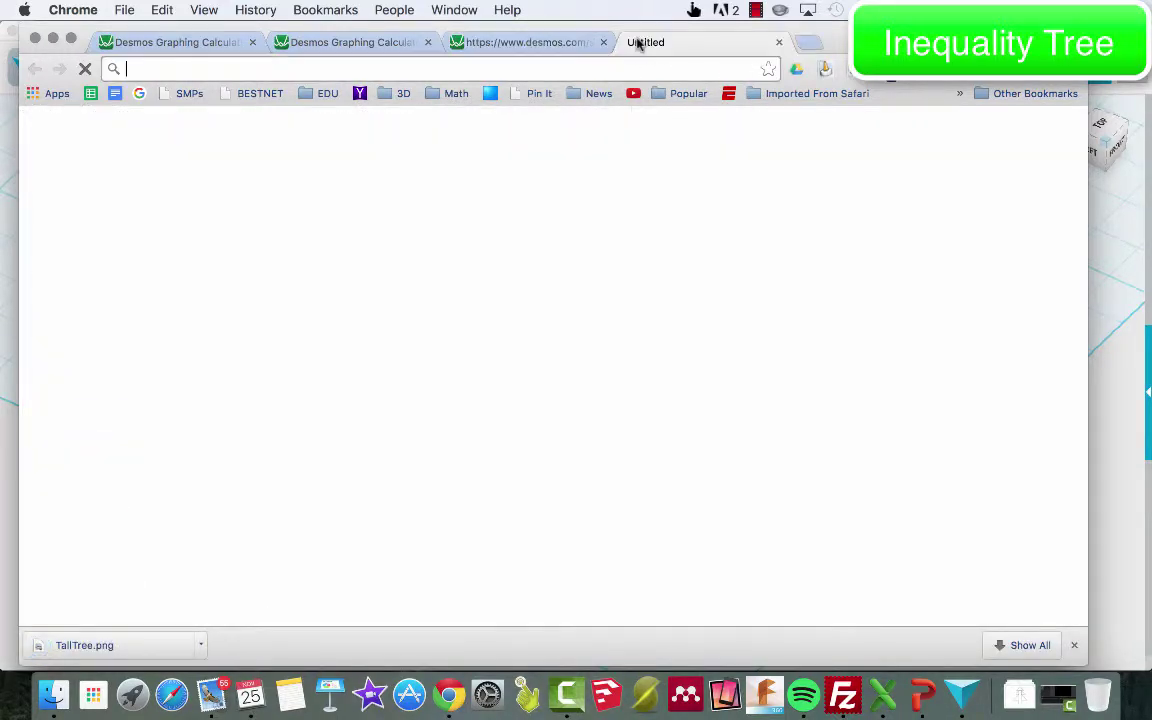
text(image.online-convert.com)
key(Down)
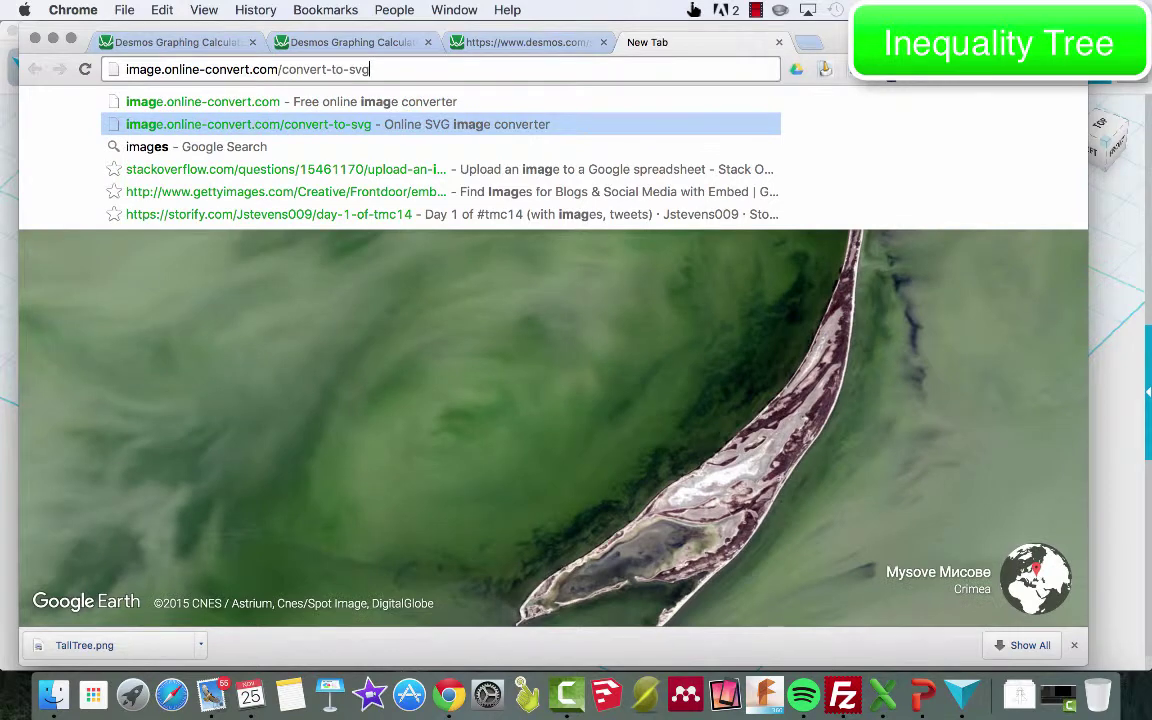
key(Return)
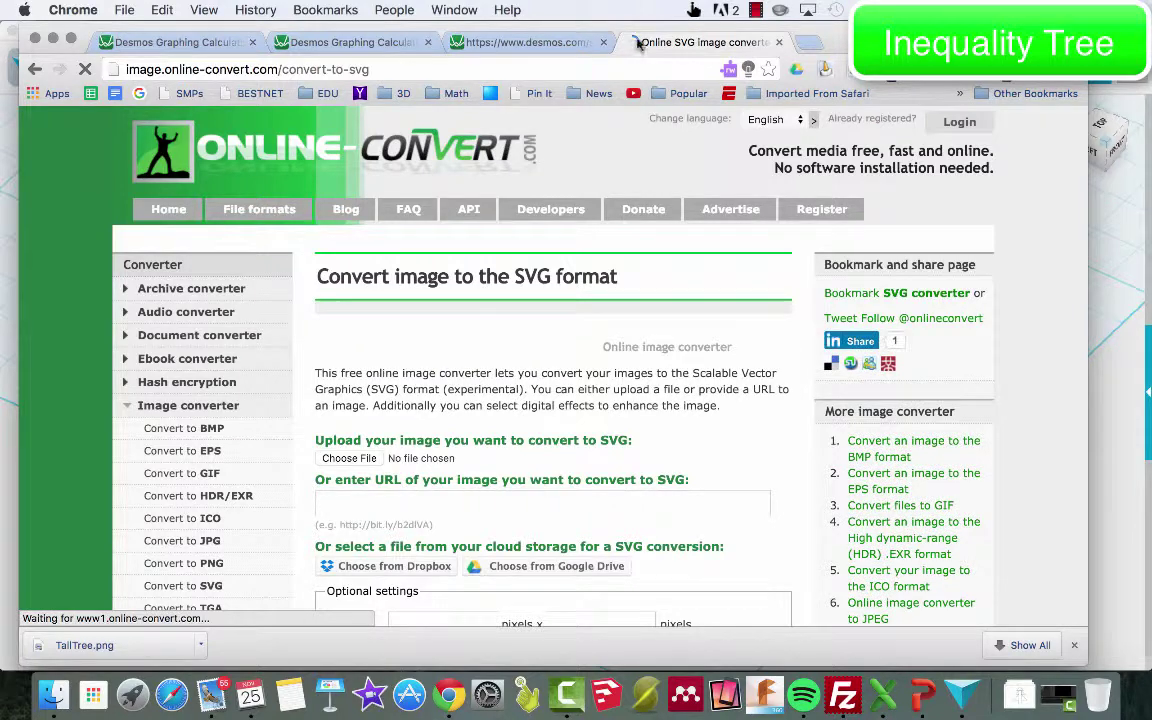
- Upload TallTree.png from the Desktop to the converter and convert it to a downloaded SVG file
click(373, 458)
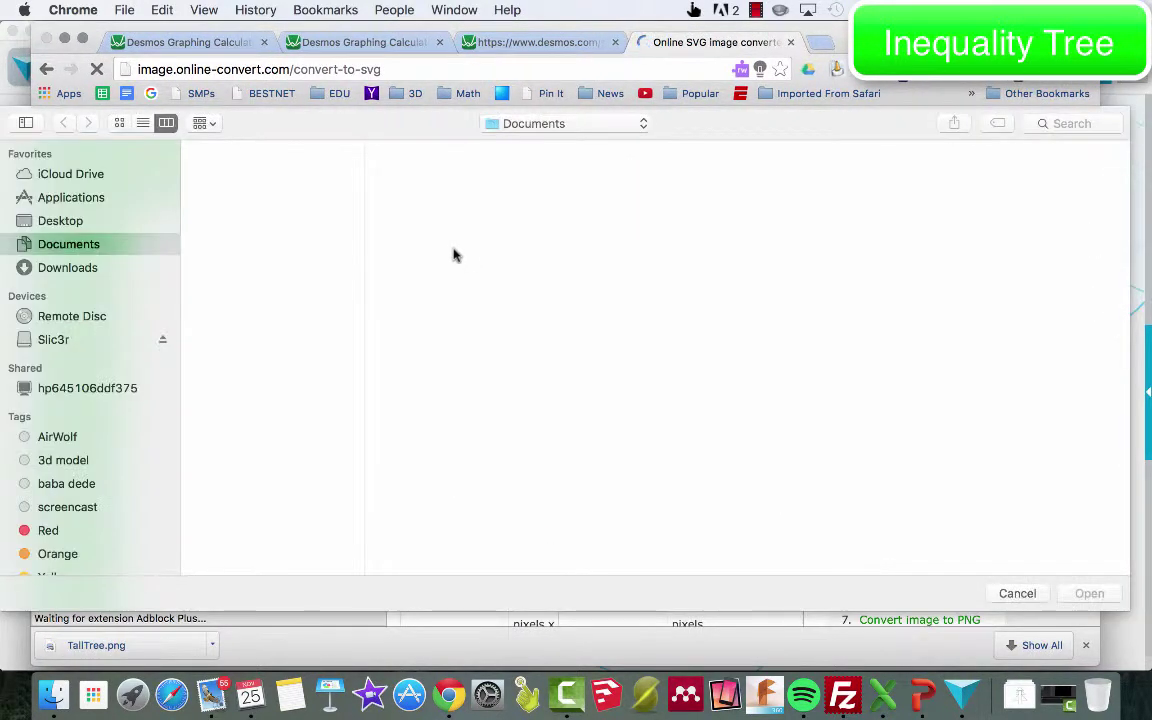
click(81, 226)
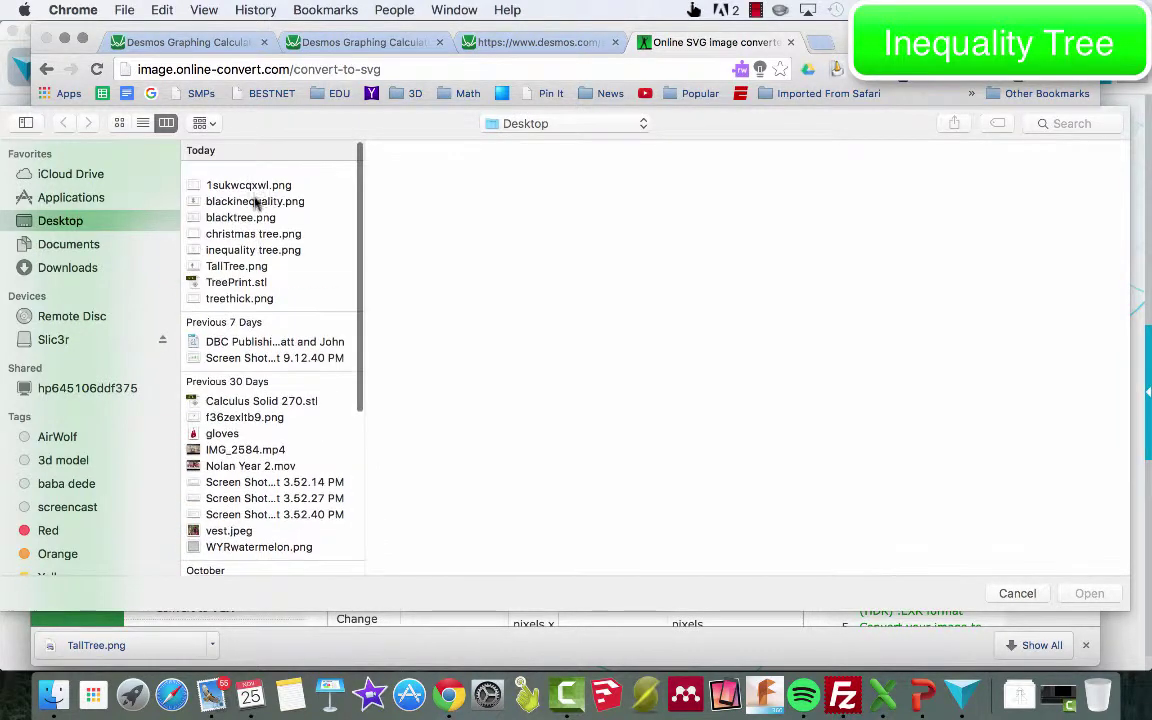
click(230, 253)
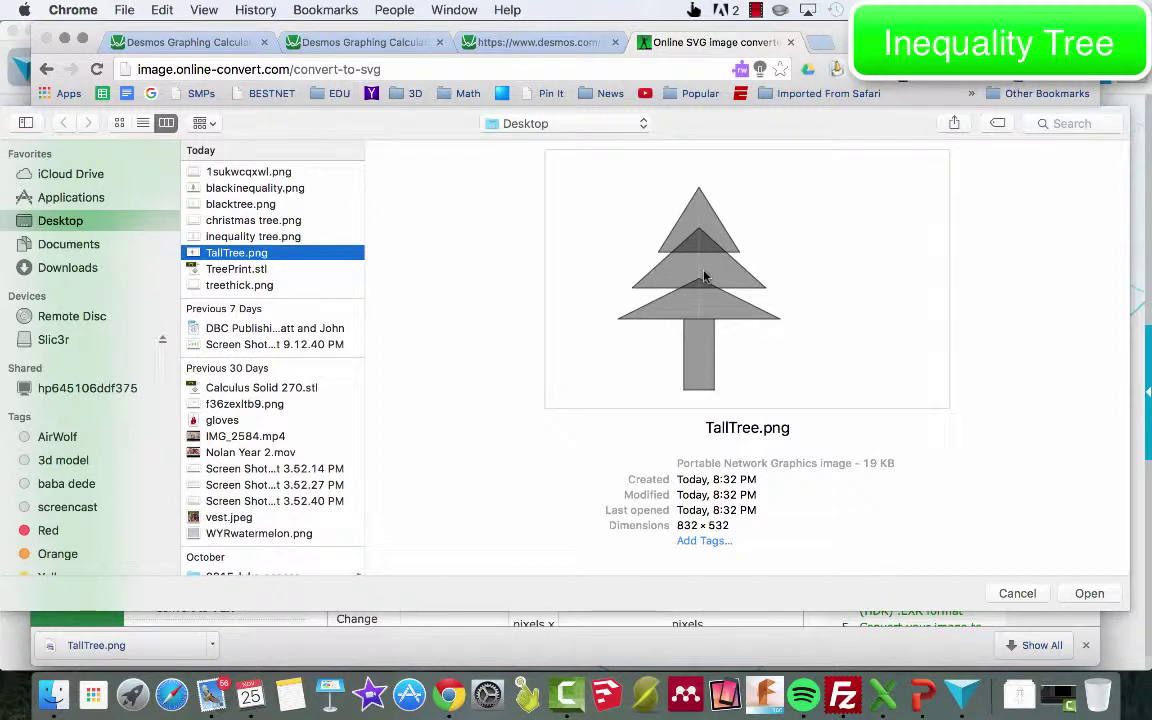
click(1089, 594)
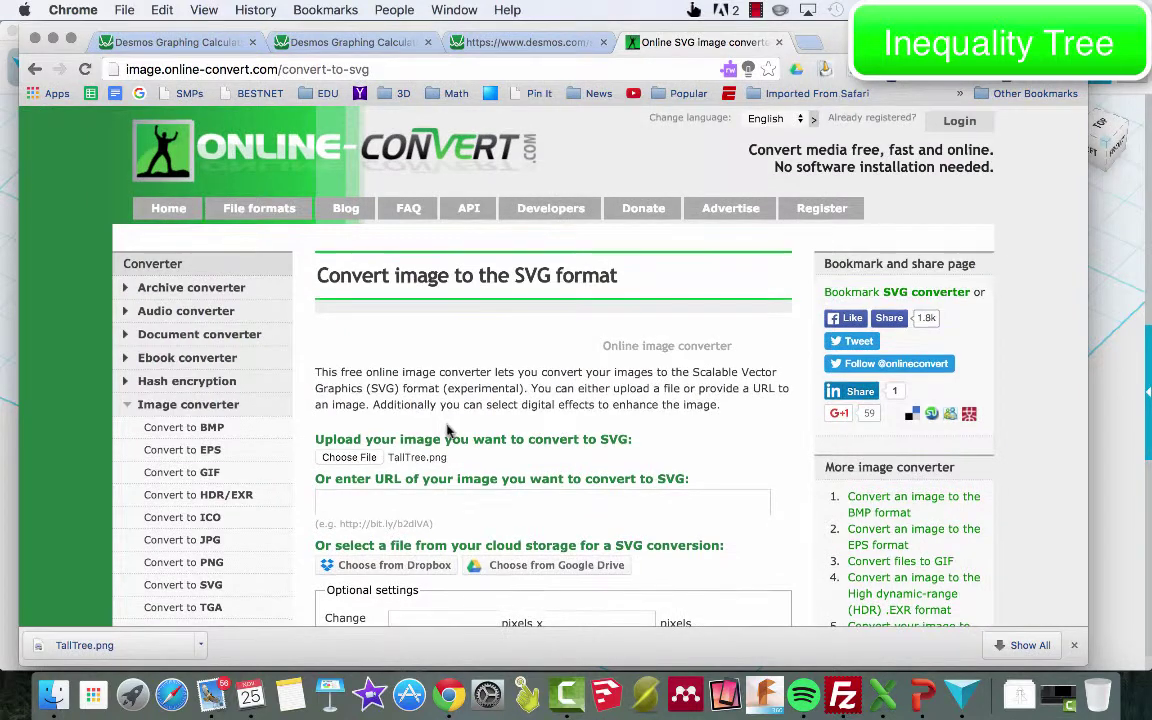
scroll(447, 430, down, 5)
click(347, 486)
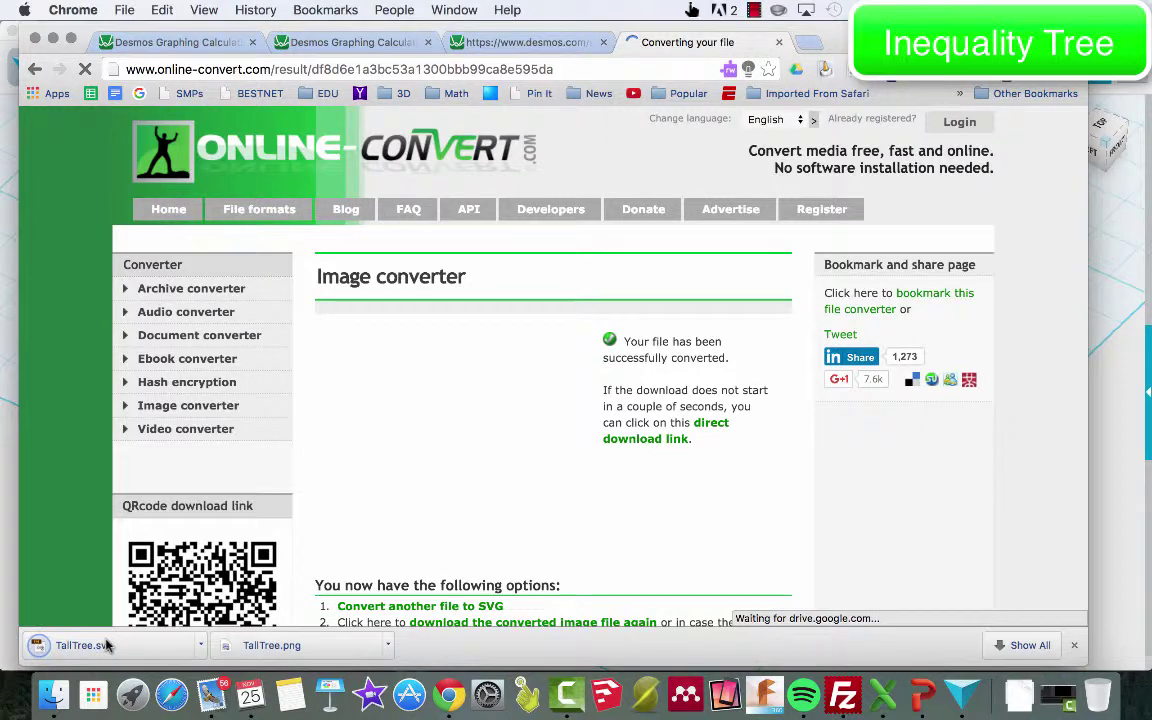
click(630, 622)
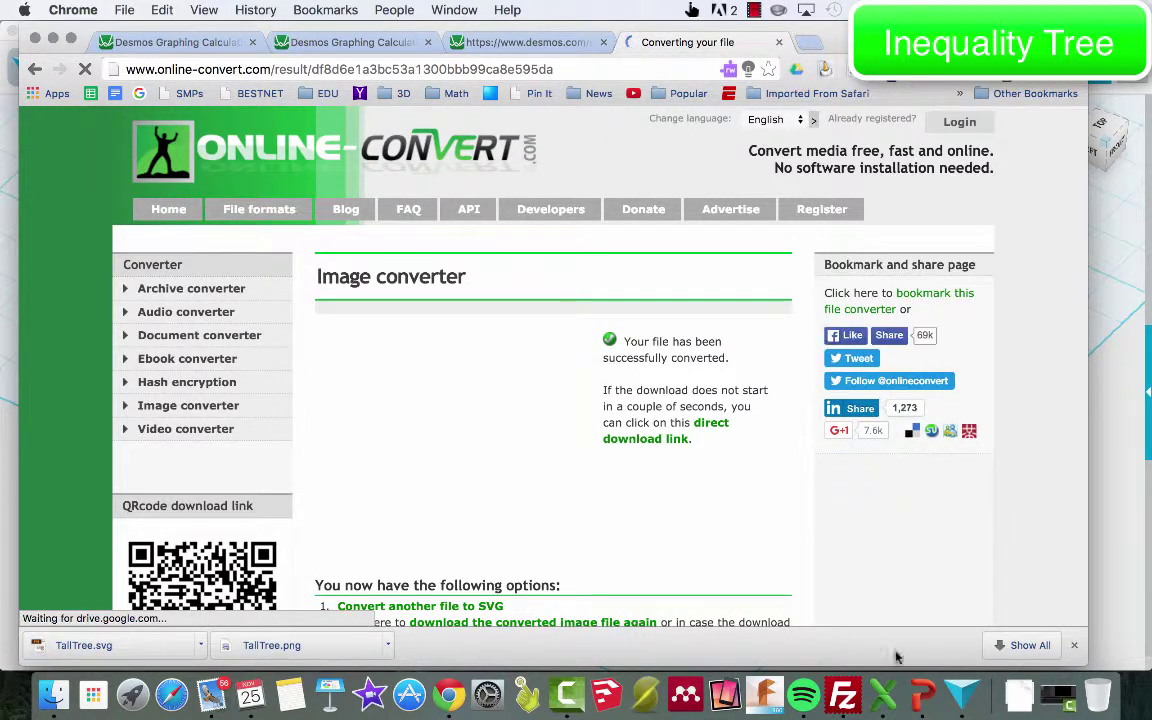
- Switch to 123D Design and save the existing tree model on the computer's Desktop as Tree1
click(962, 694)
click(100, 68)
mouse_move(108, 195)
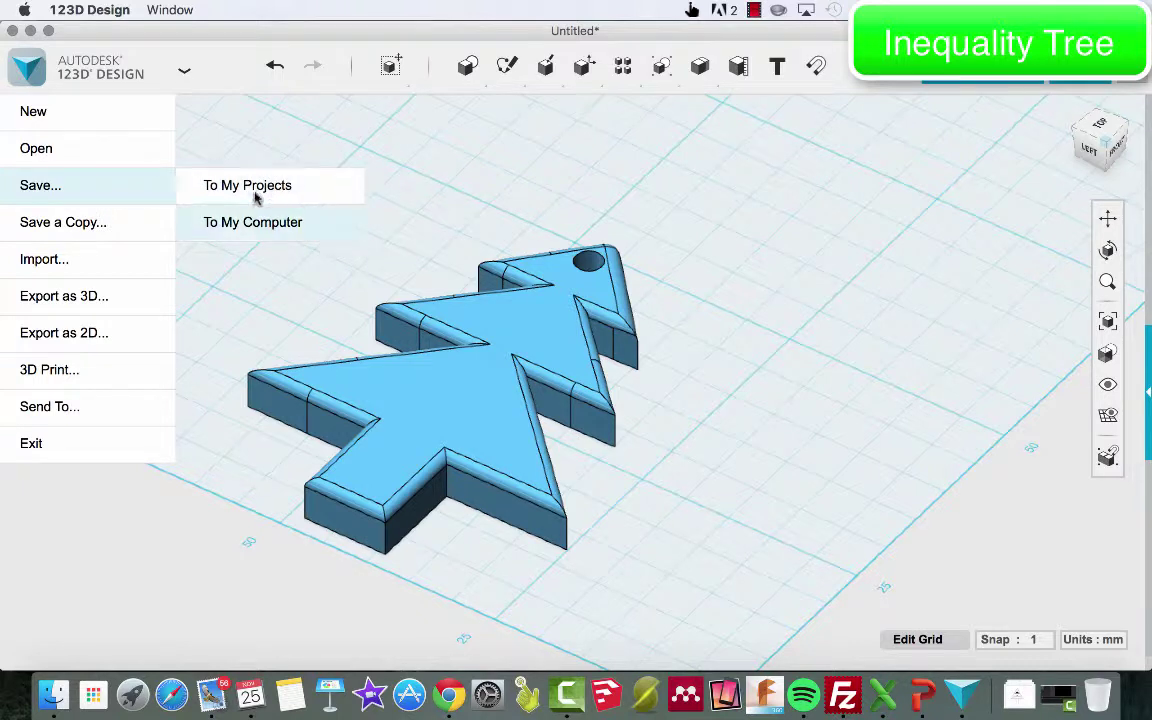
click(255, 223)
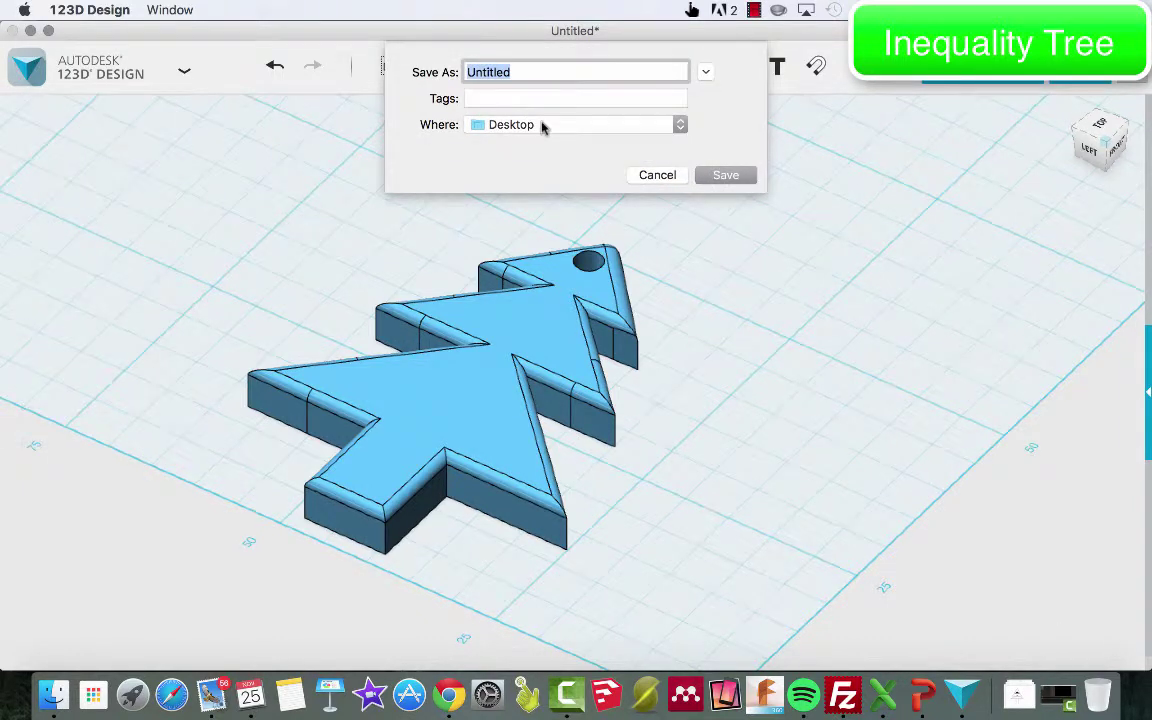
text(Tree1)
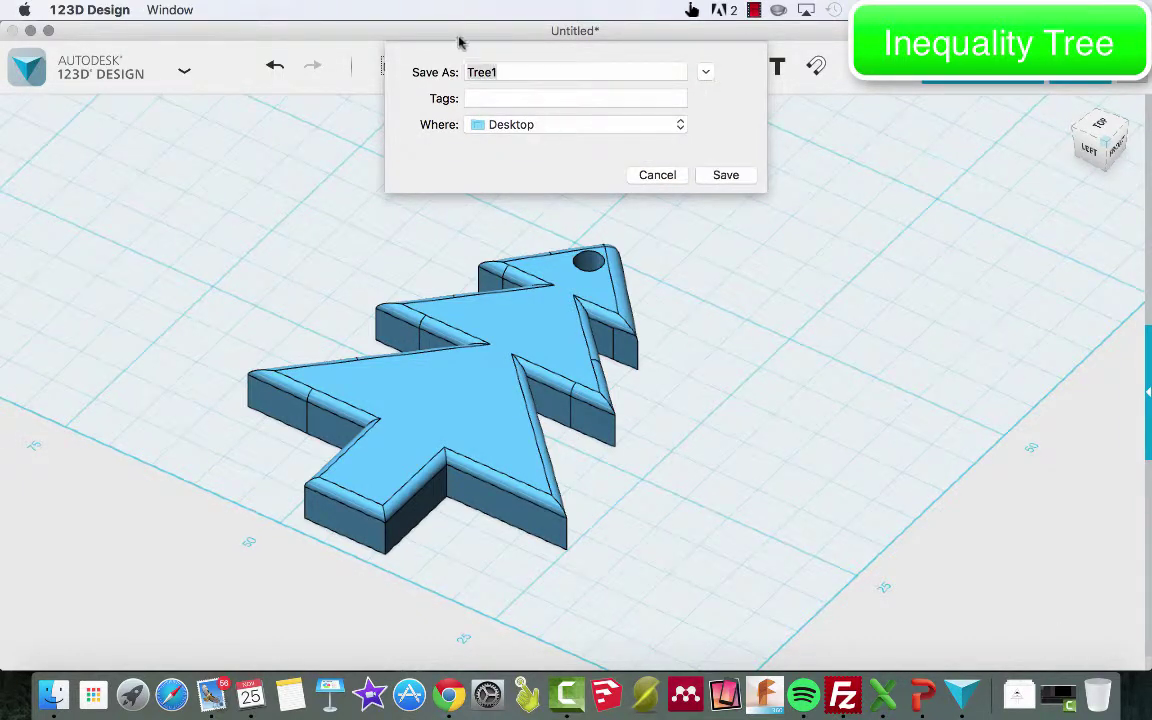
click(726, 175)
- Start a new empty project in place of the saved tree model
click(166, 68)
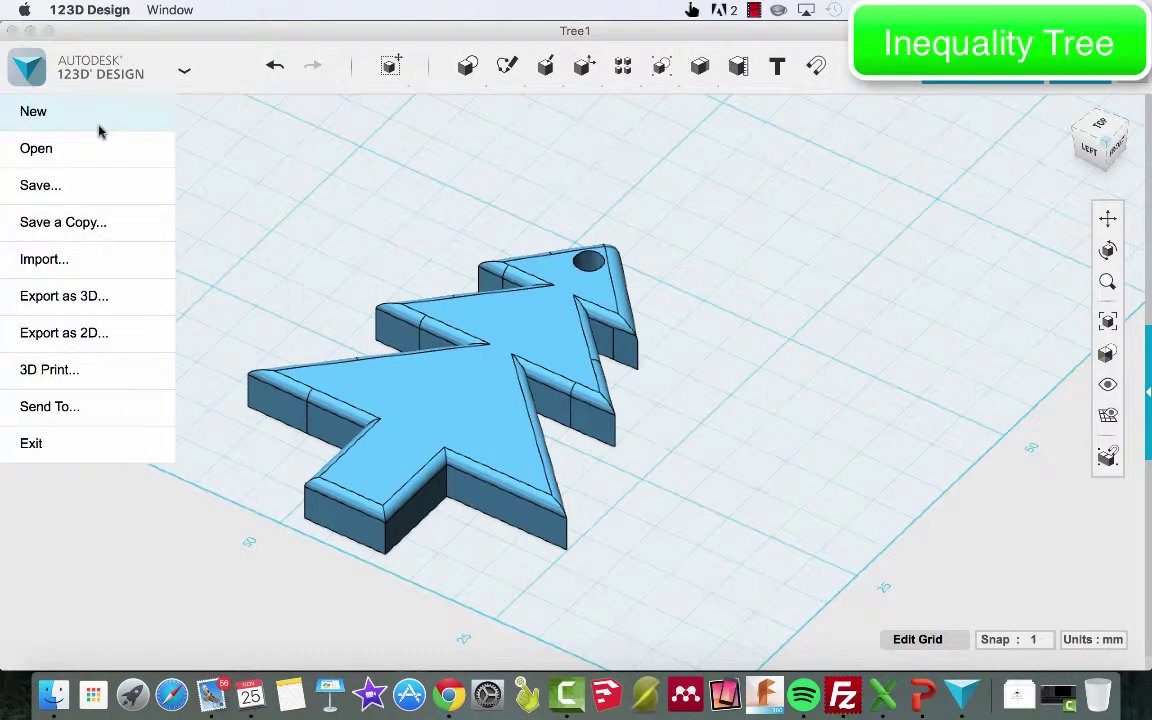
click(99, 128)
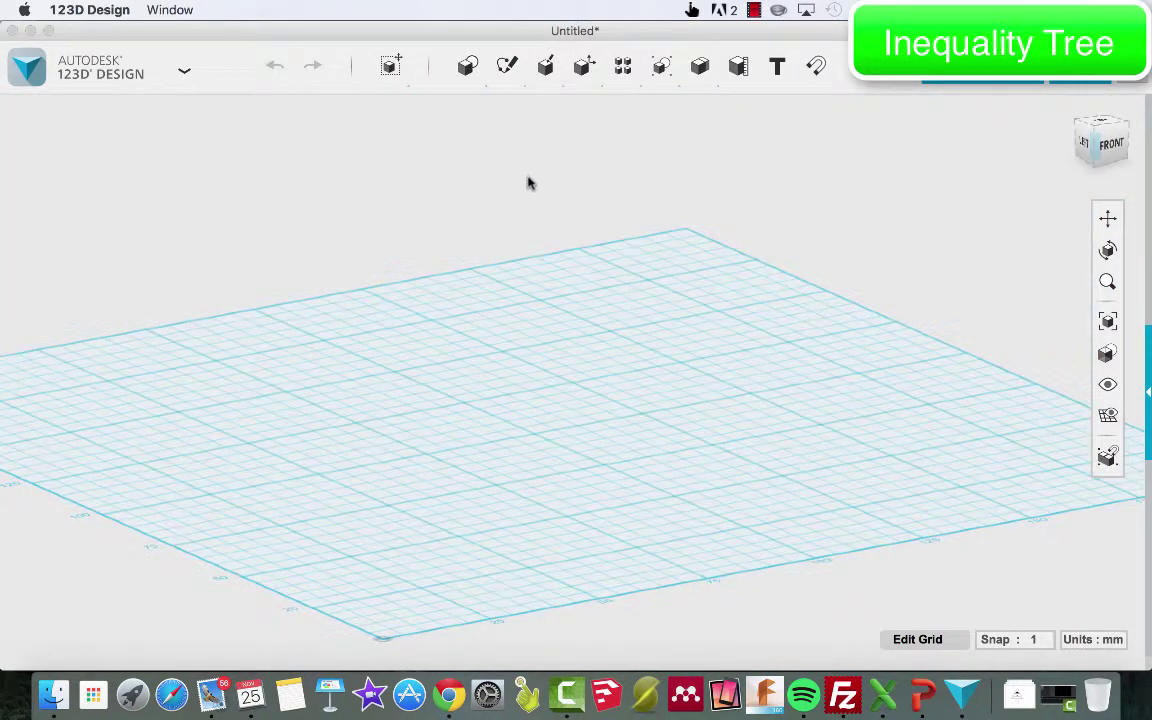
drag(1100, 142, 995, 128)
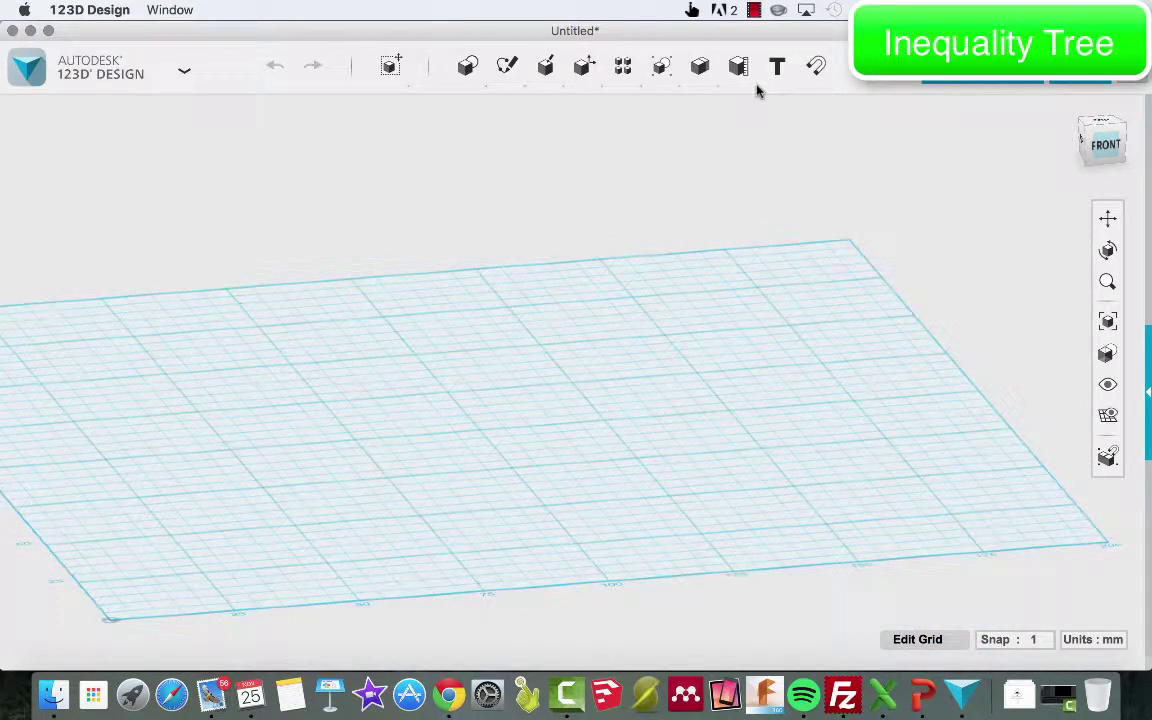
- Import TallTree.svg from the Downloads folder into the project as a sketch
click(184, 69)
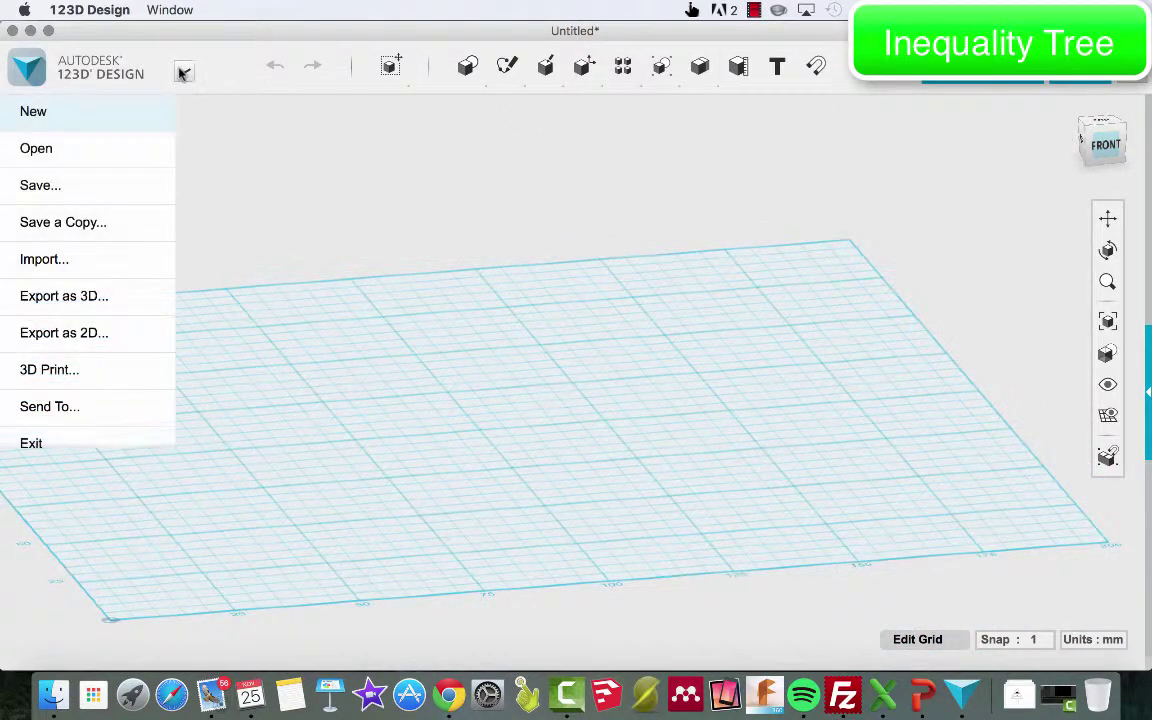
mouse_move(125, 199)
mouse_move(104, 261)
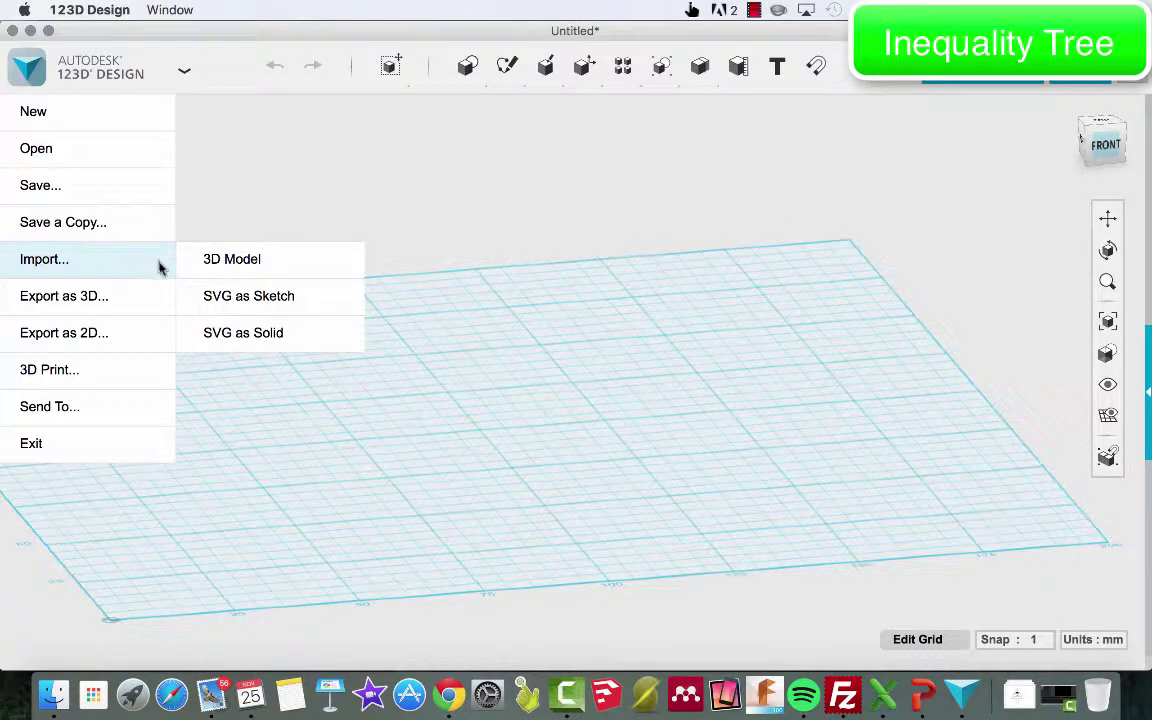
click(238, 296)
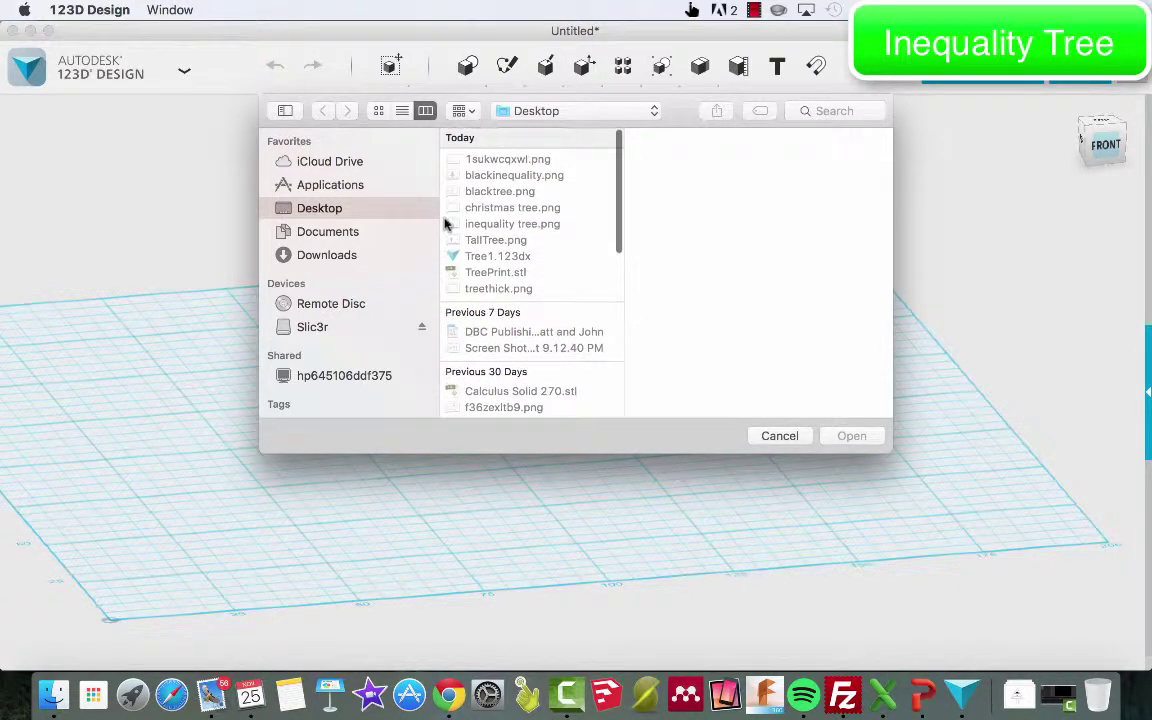
click(339, 257)
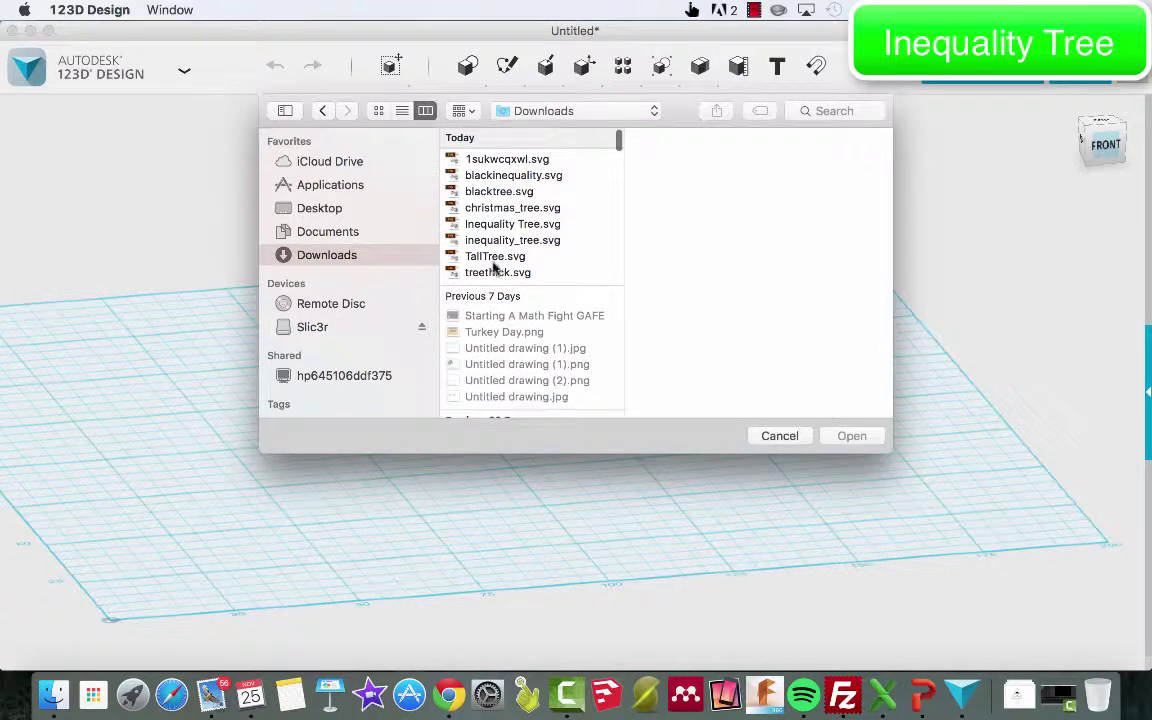
click(494, 258)
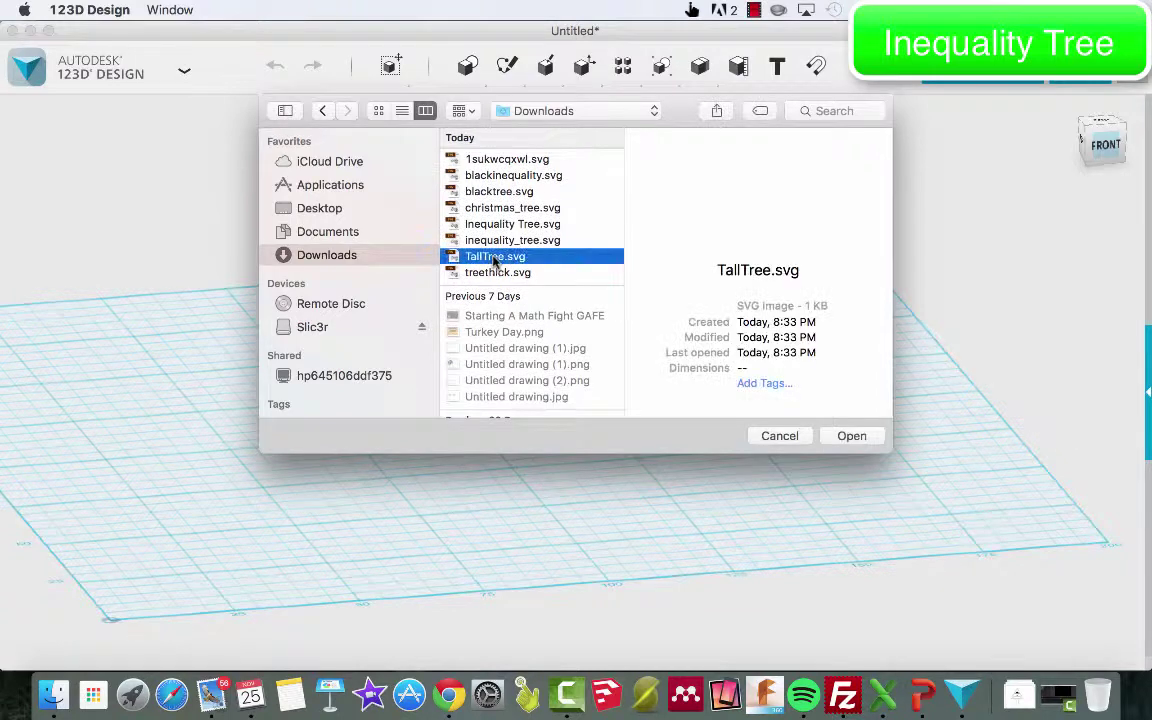
click(850, 436)
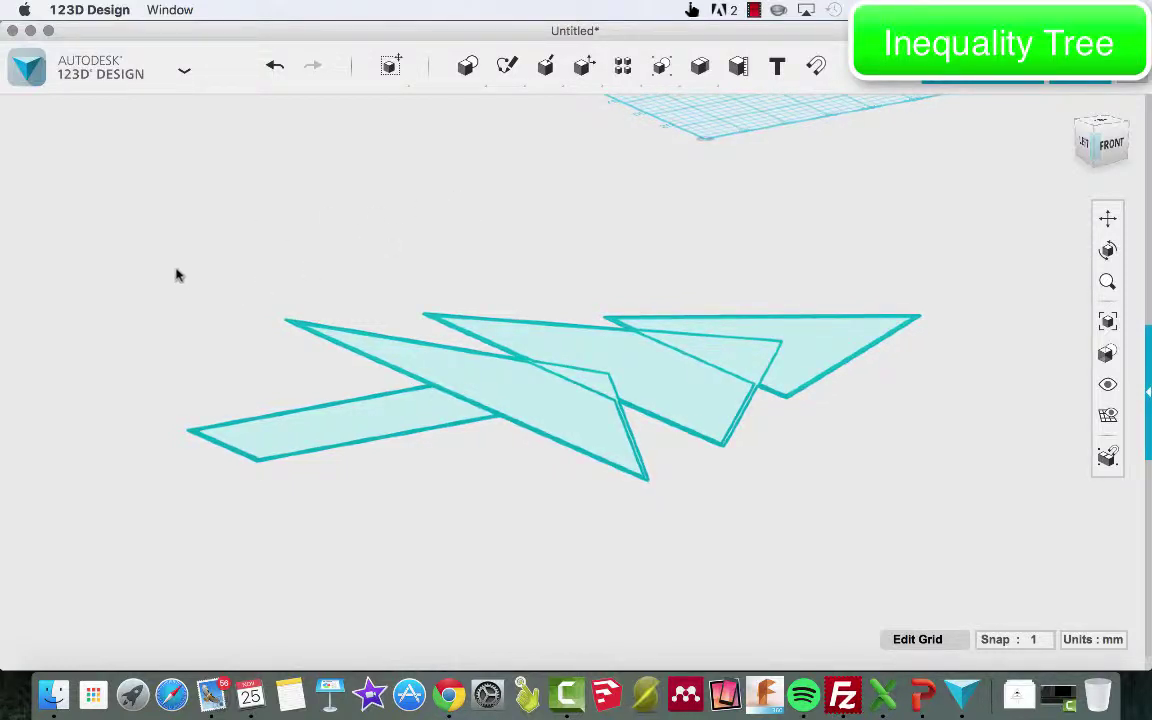
- Scale the entire imported tree sketch uniformly by a factor of 0.1
drag(166, 235, 975, 518)
mouse_move(390, 66)
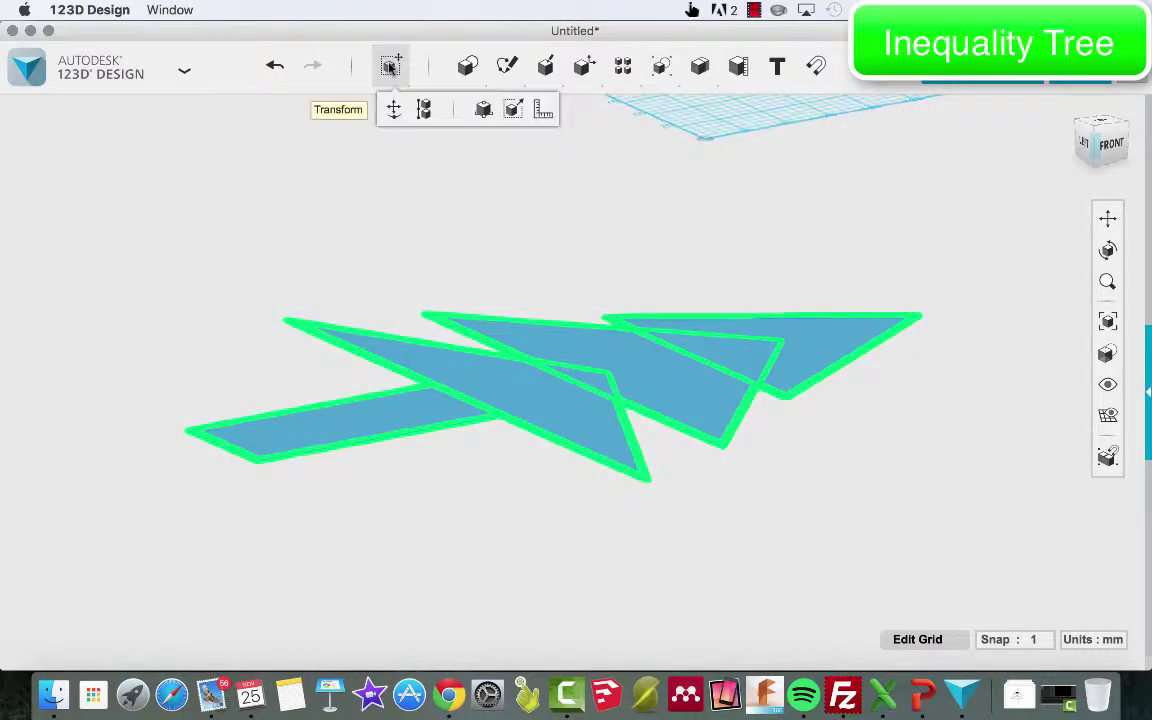
click(513, 110)
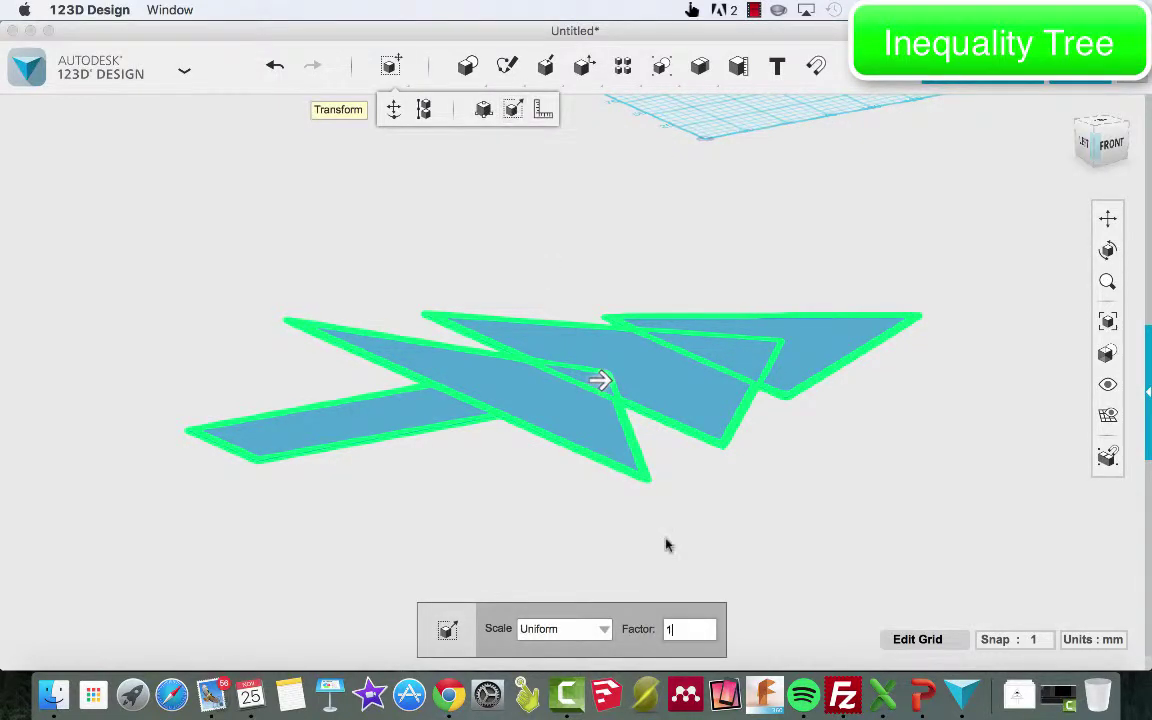
text(0.1)
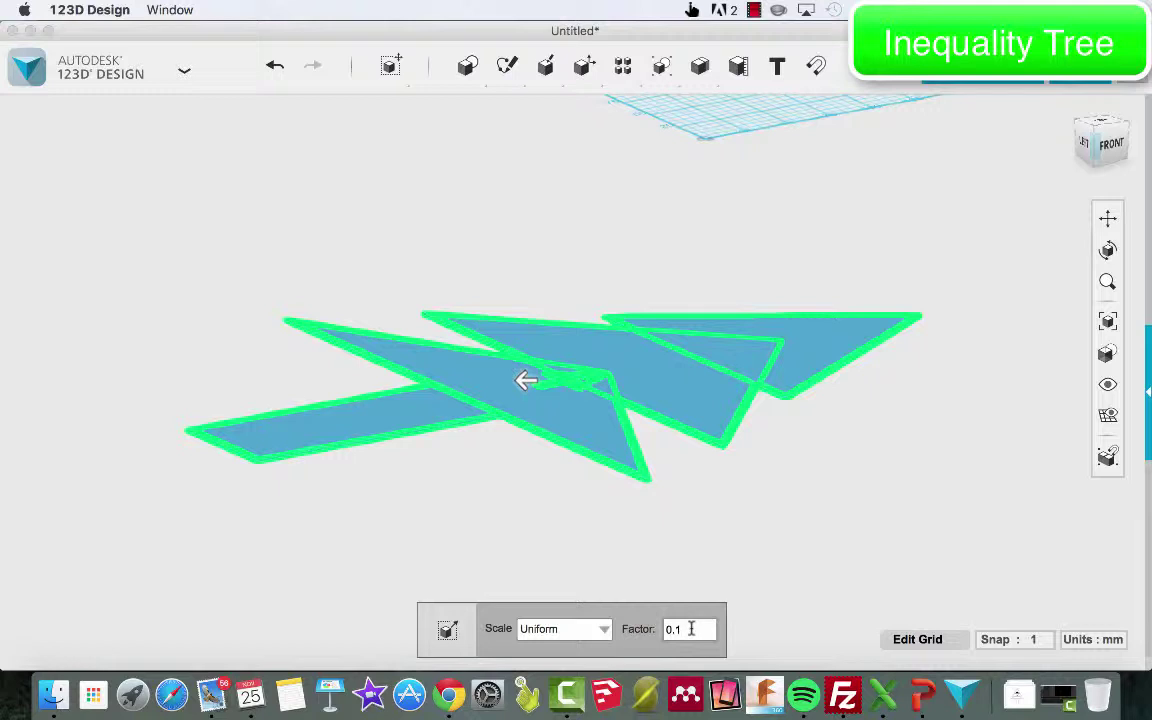
key(Return)
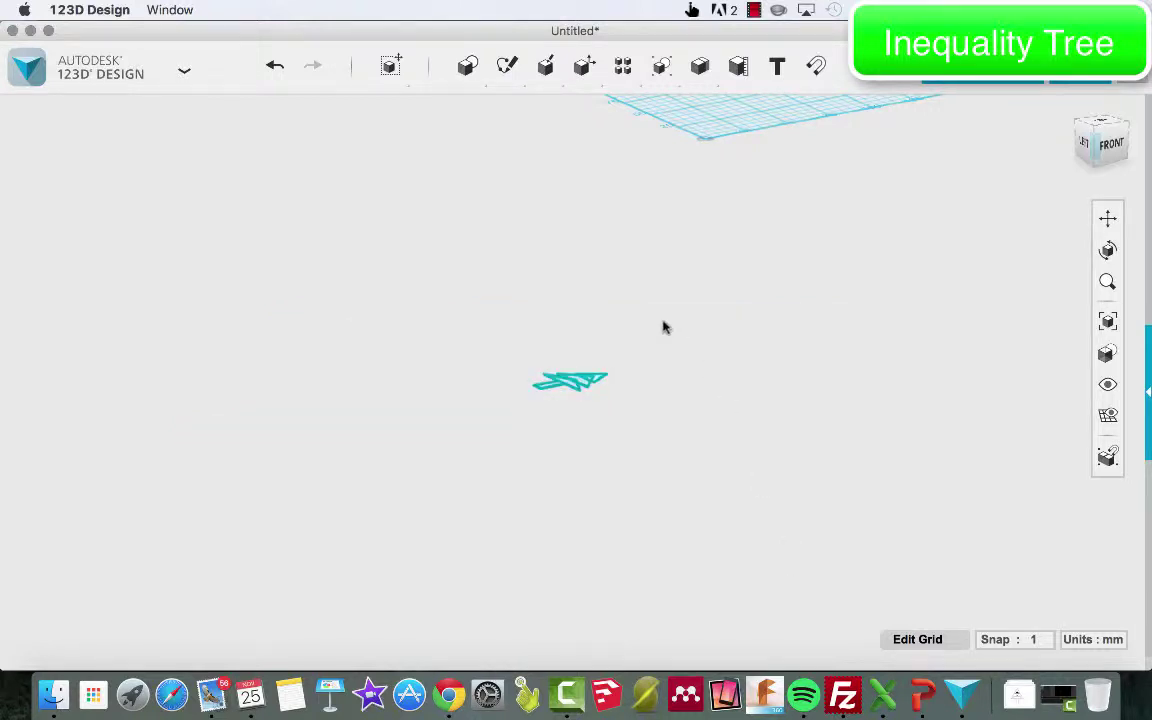
- Move the whole scaled tree sketch onto the grid, near its front corner
drag(499, 351, 642, 400)
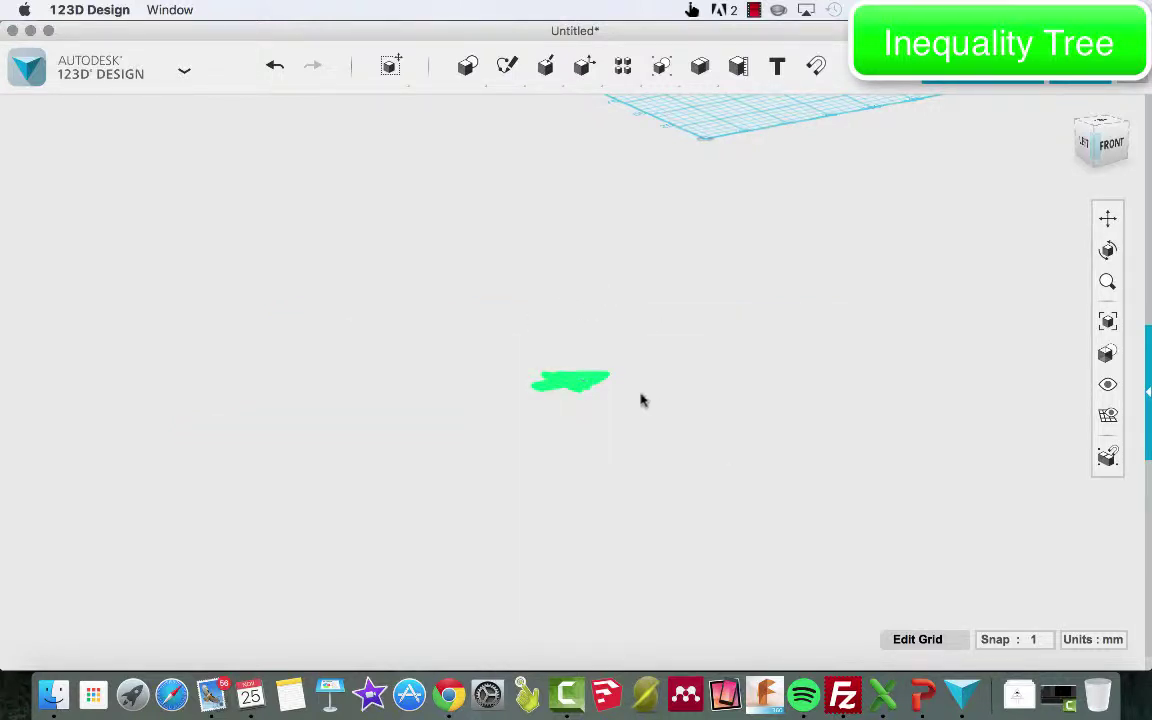
mouse_move(393, 84)
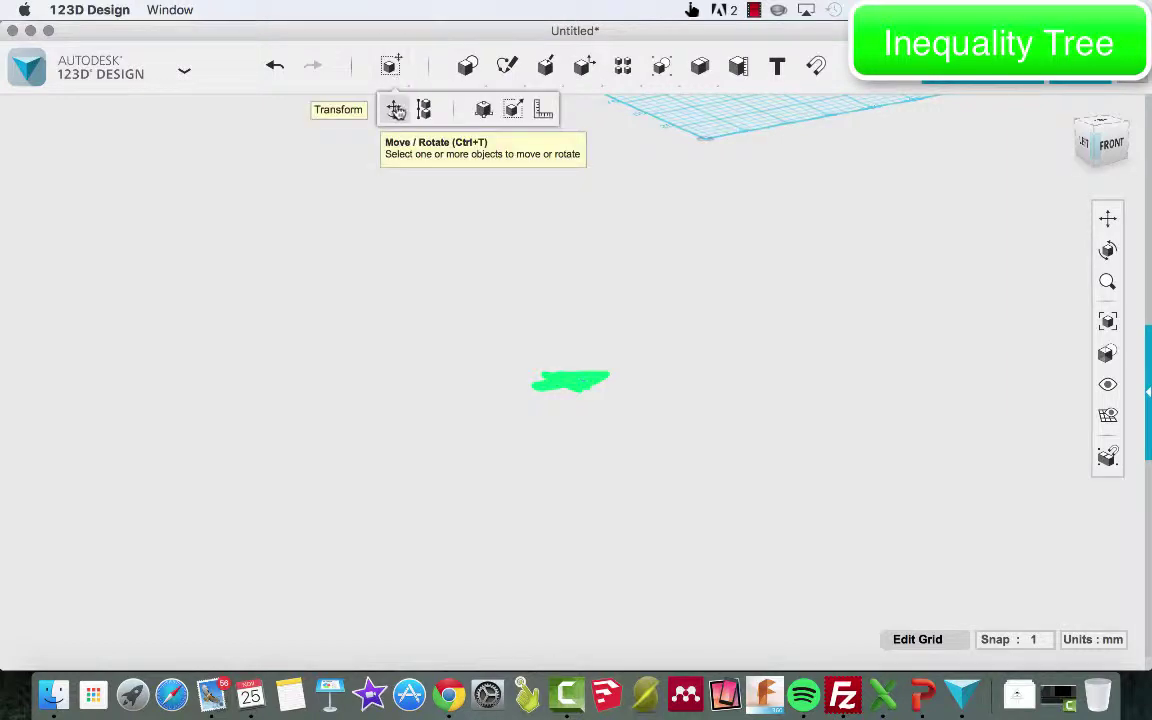
click(396, 110)
drag(620, 372, 1039, 165)
drag(1042, 326, 755, 118)
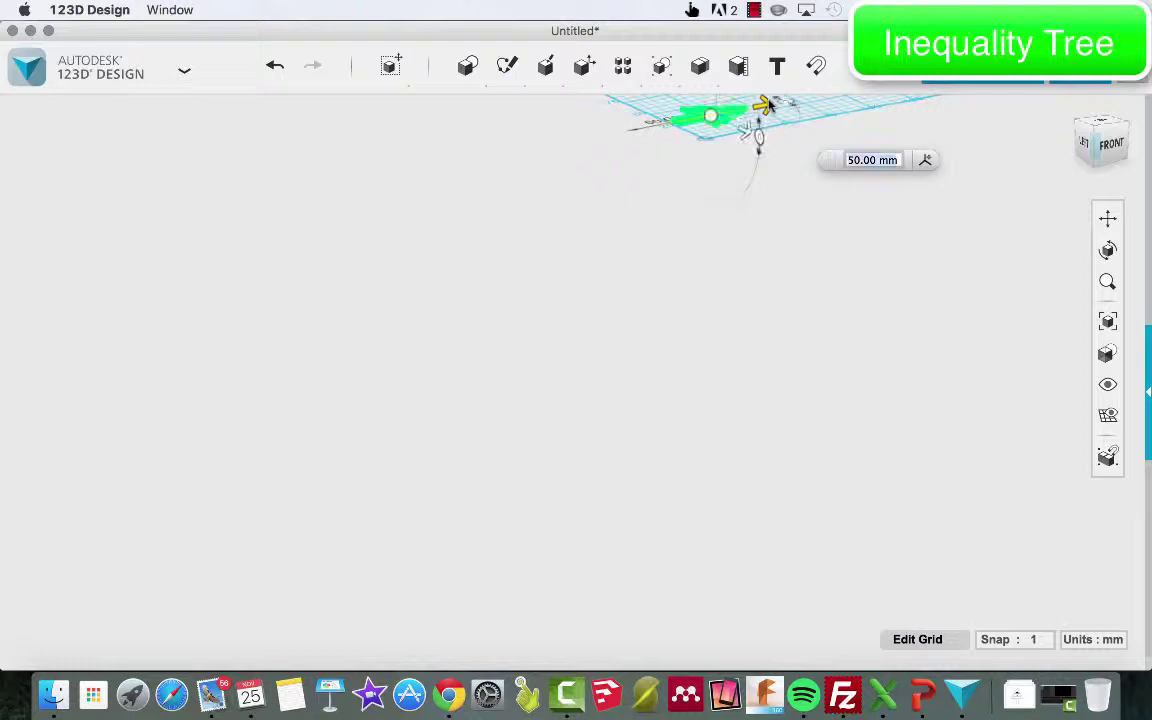
click(895, 128)
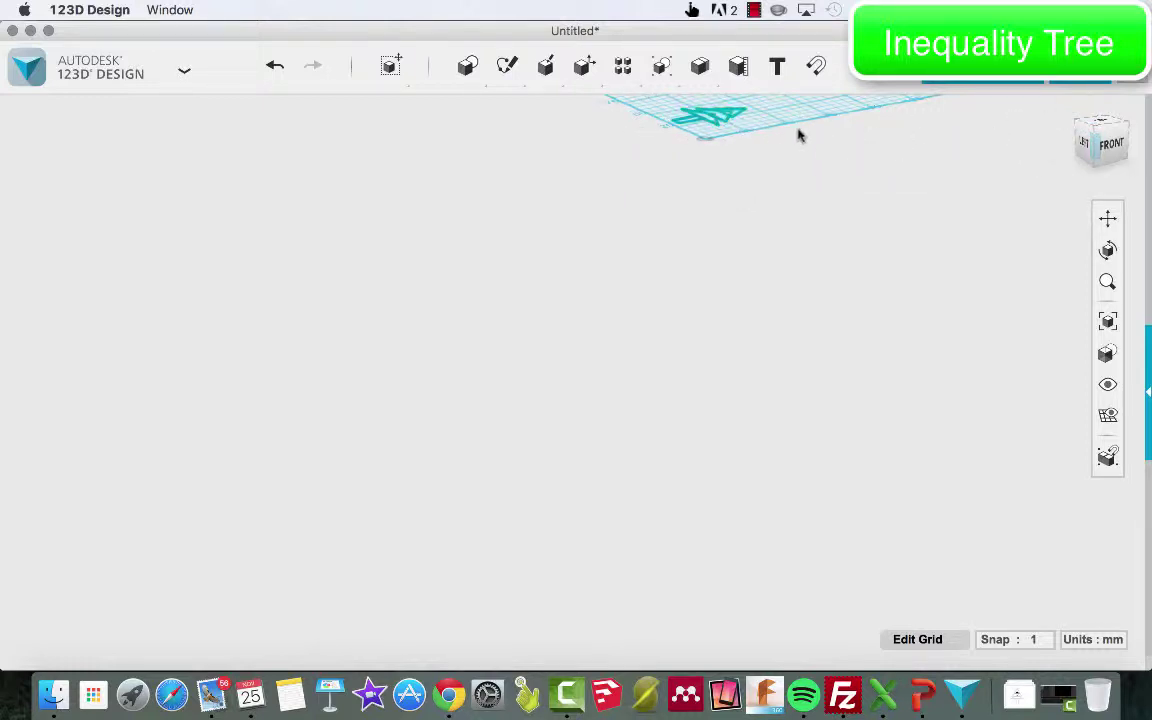
- Delete the sketch segments that separate the trunk from the lowest branch triangle
click(1069, 113)
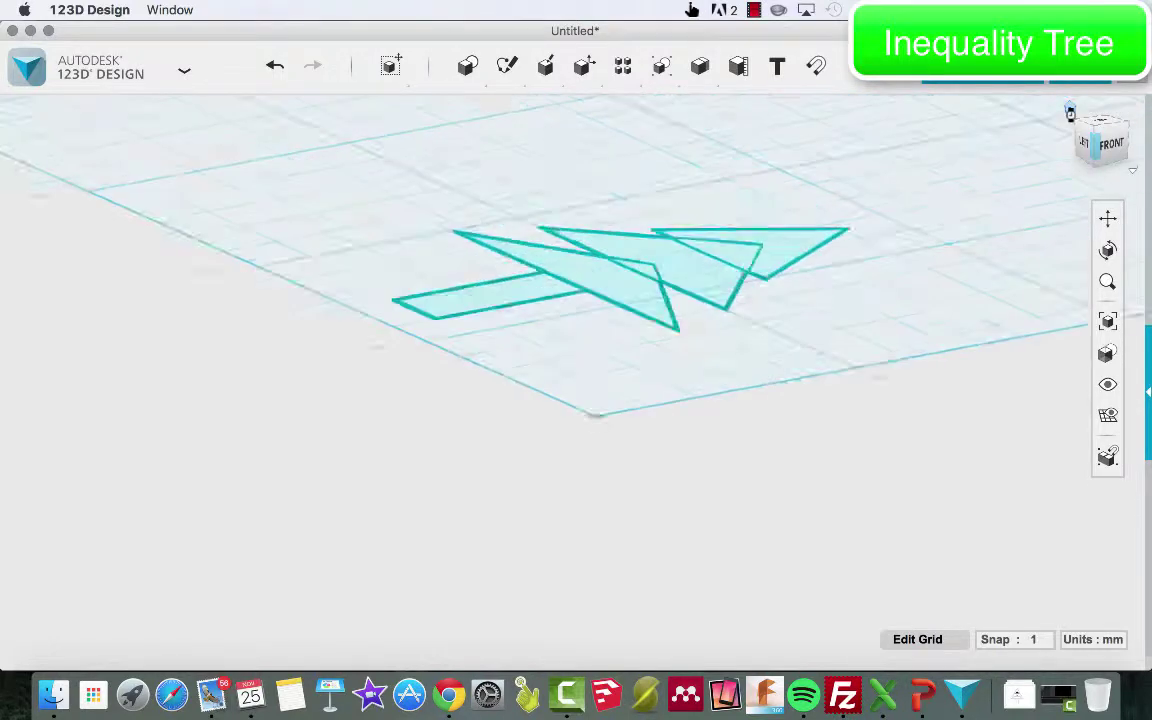
right_drag(1003, 128, 905, 178)
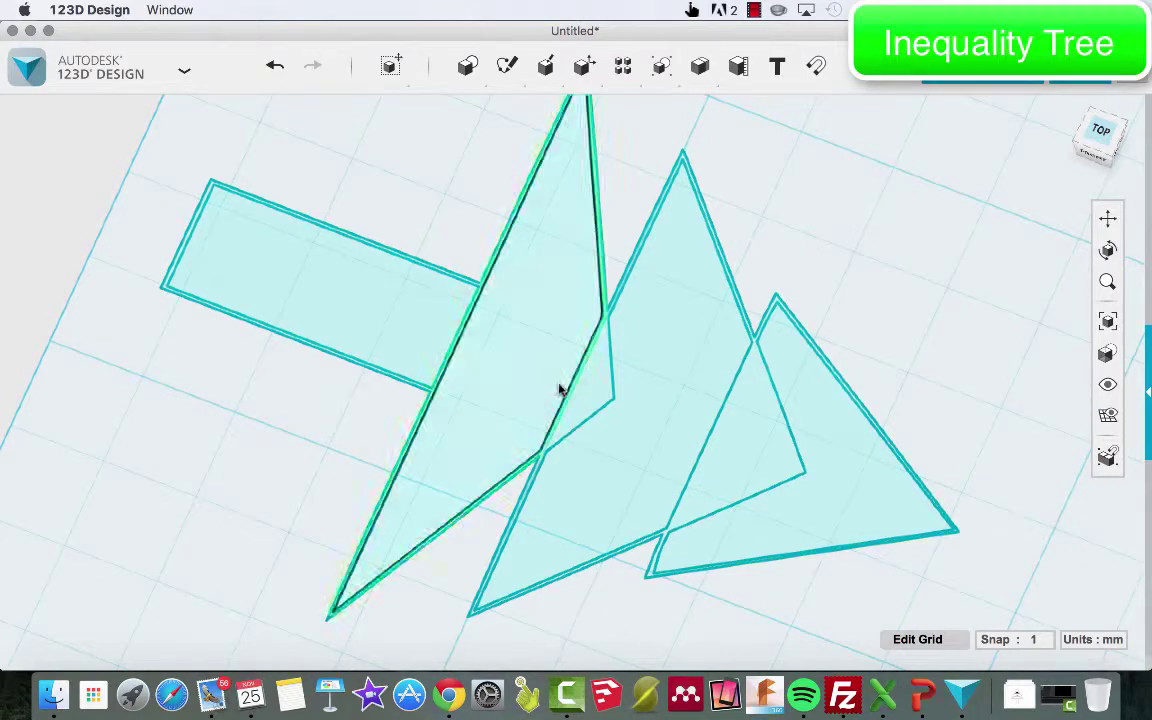
click(451, 360)
click(452, 360)
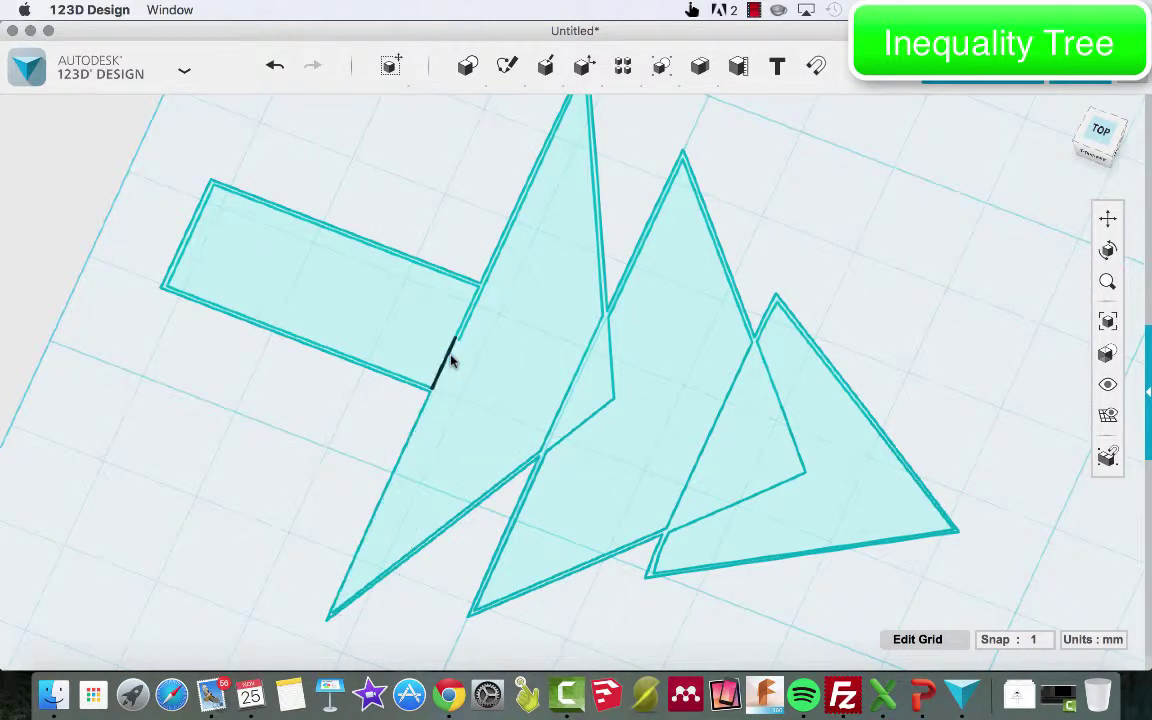
click(464, 331)
click(463, 328)
click(465, 327)
key(Delete)
click(447, 350)
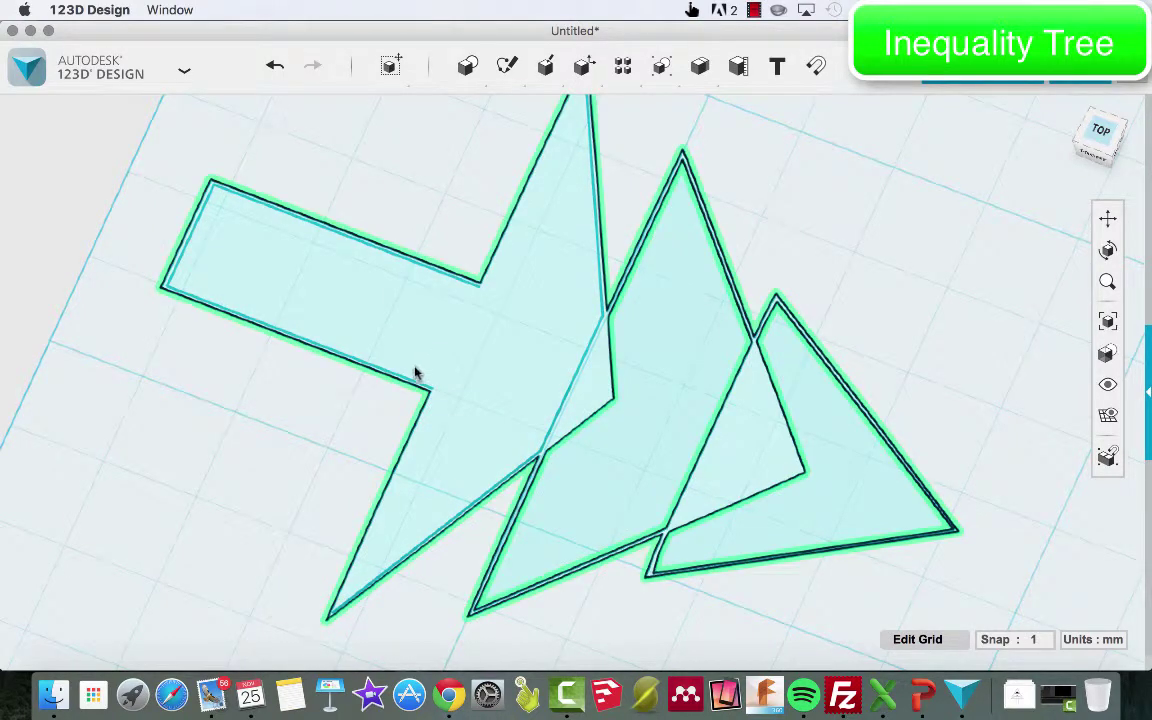
- Delete the duplicate inner outlines of the trunk and triangles and the overlap lines, leaving one continuous tree outline
click(416, 373)
click(329, 342)
click(300, 342)
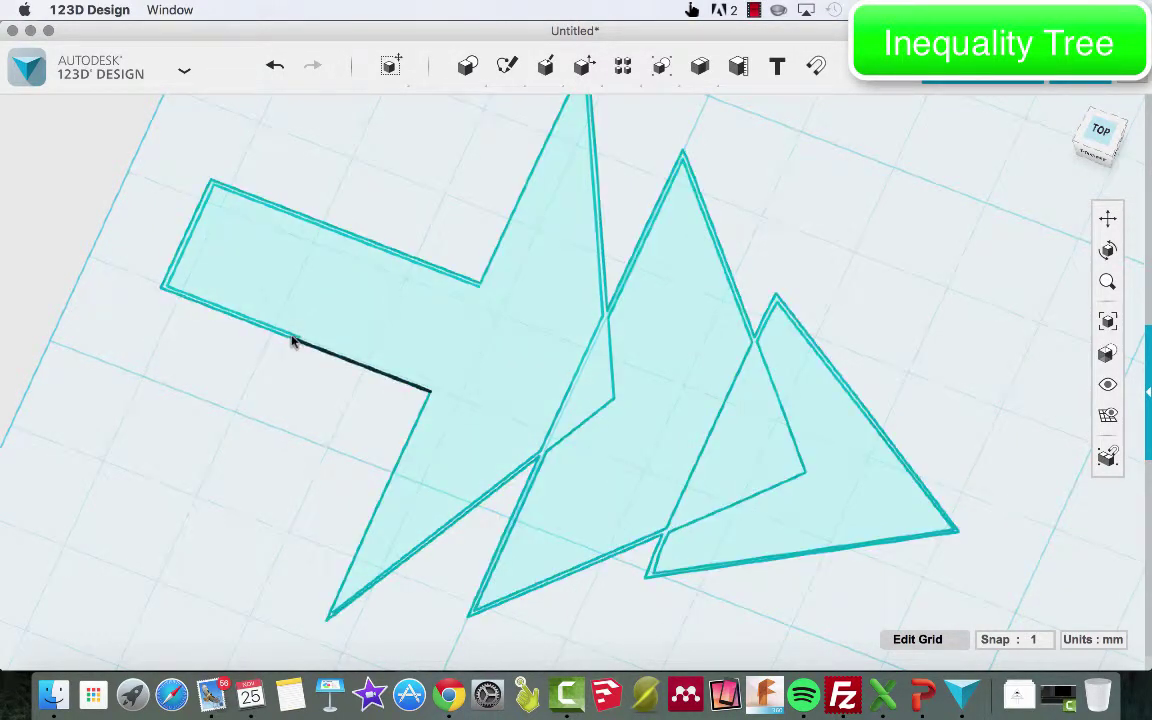
click(291, 340)
click(288, 336)
click(182, 250)
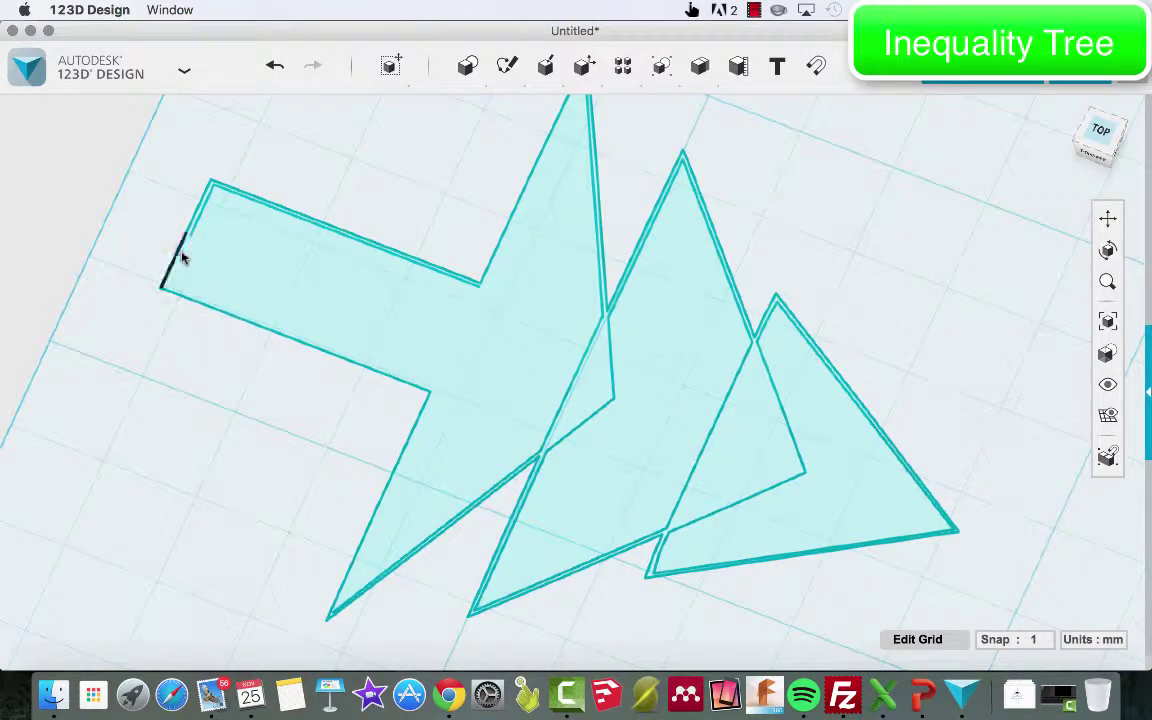
click(203, 213)
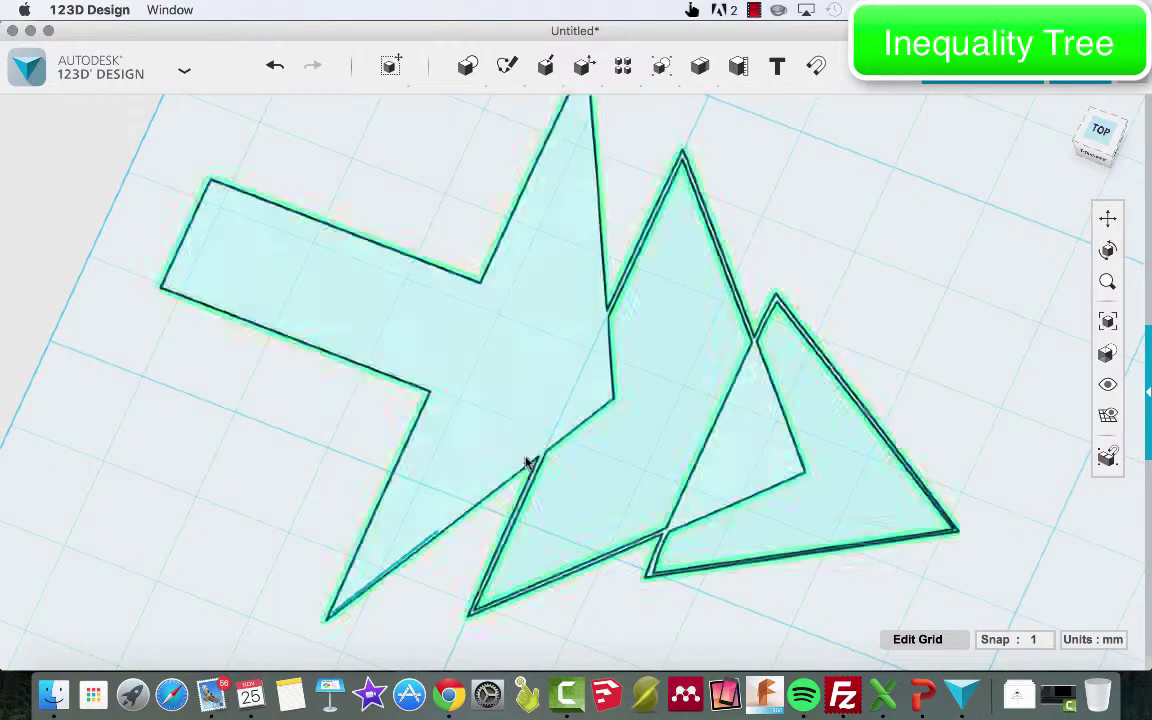
click(610, 340)
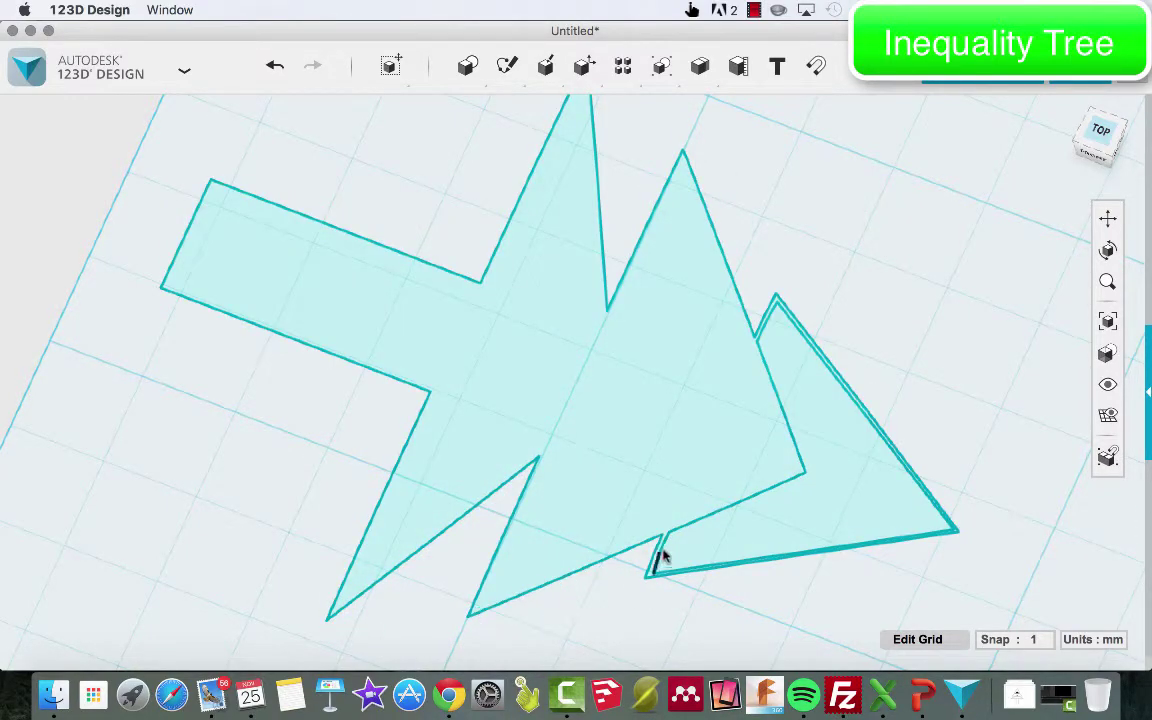
click(771, 487)
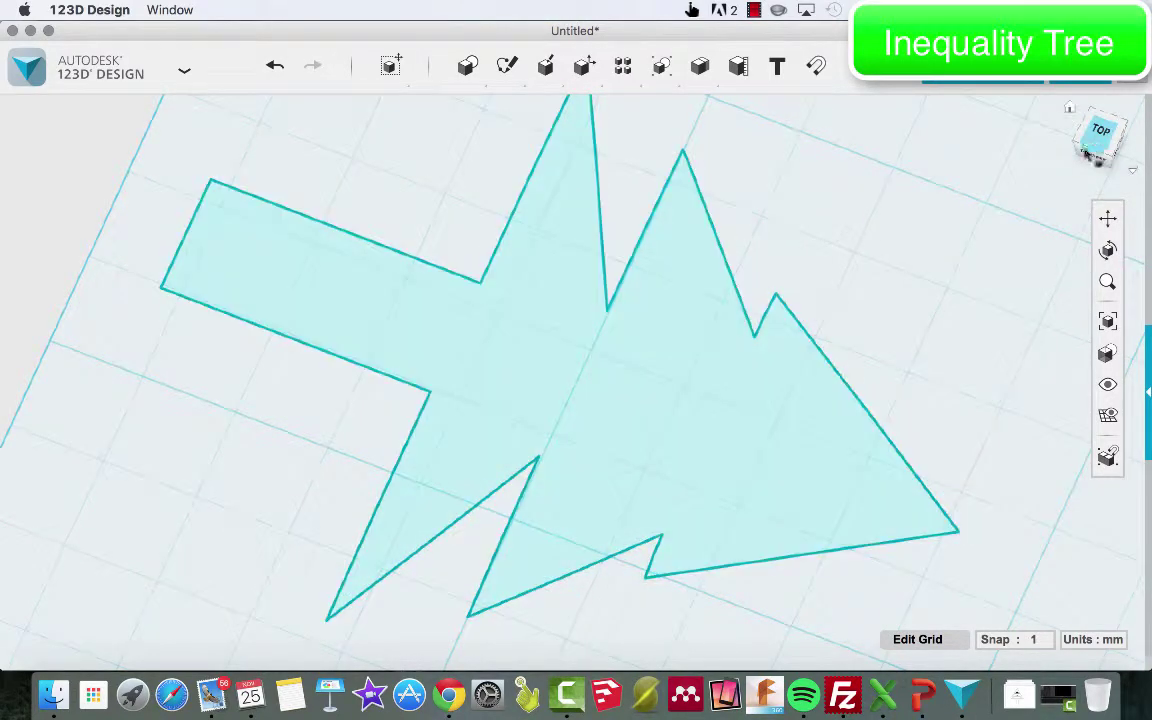
- Extrude the cleaned tree profile 5 mm upward into a solid
click(1069, 108)
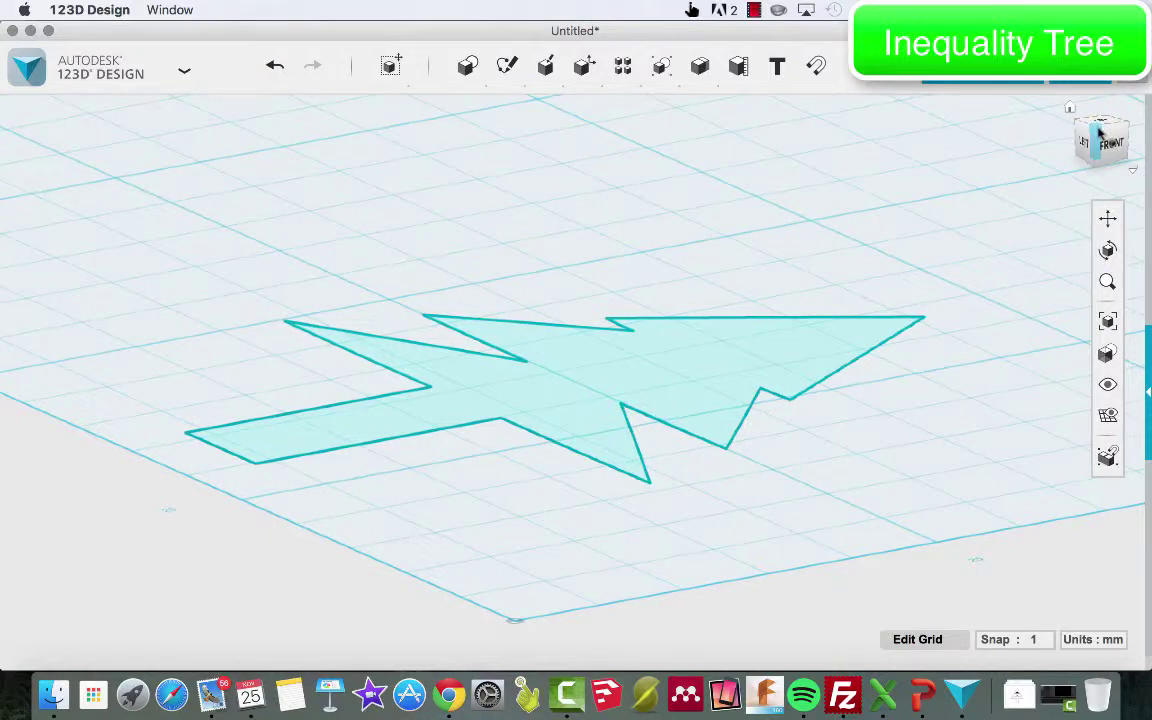
click(1099, 152)
click(1097, 140)
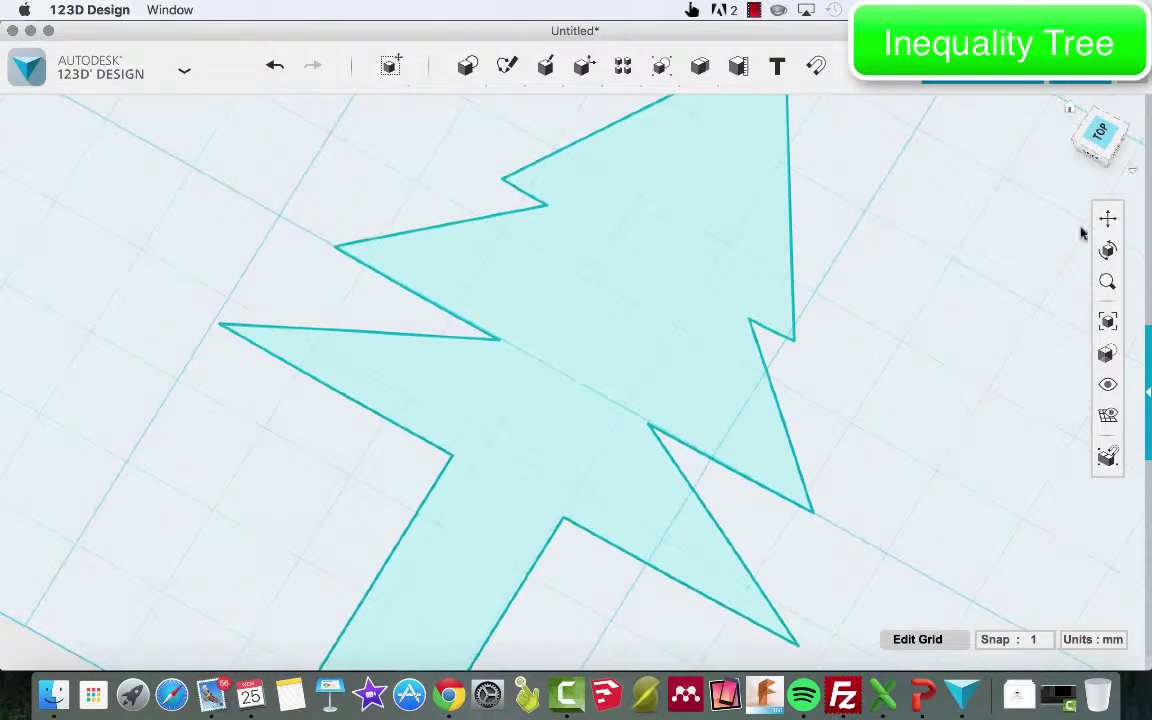
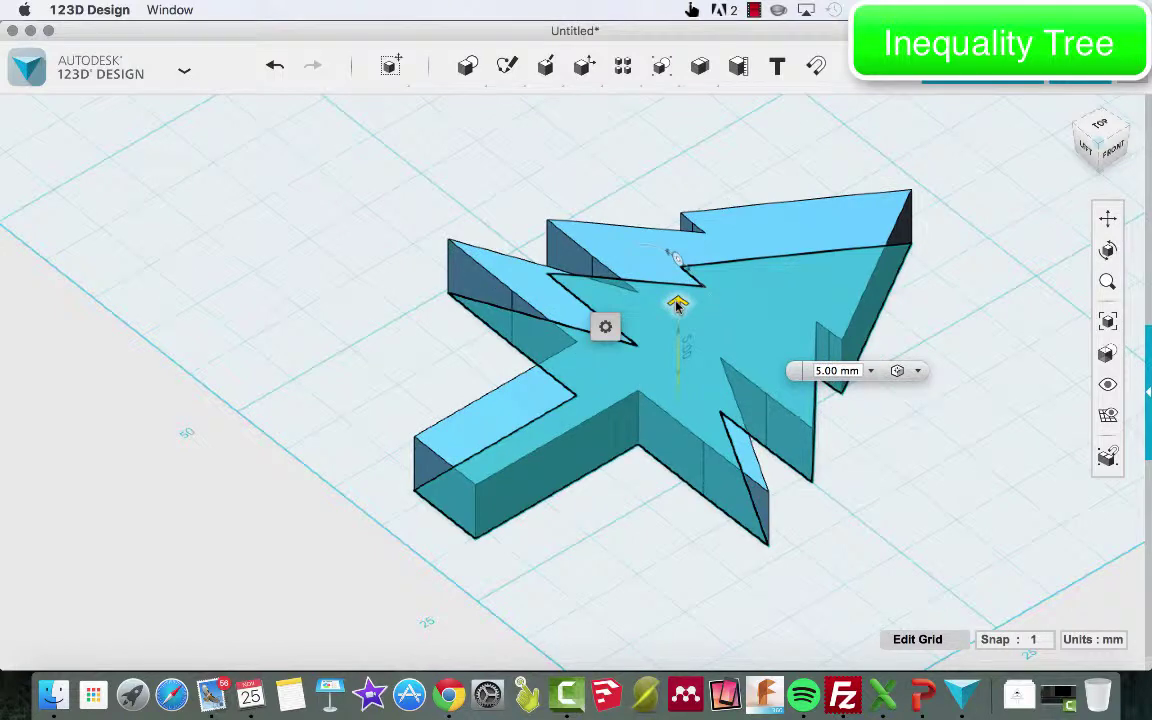
key(Return)
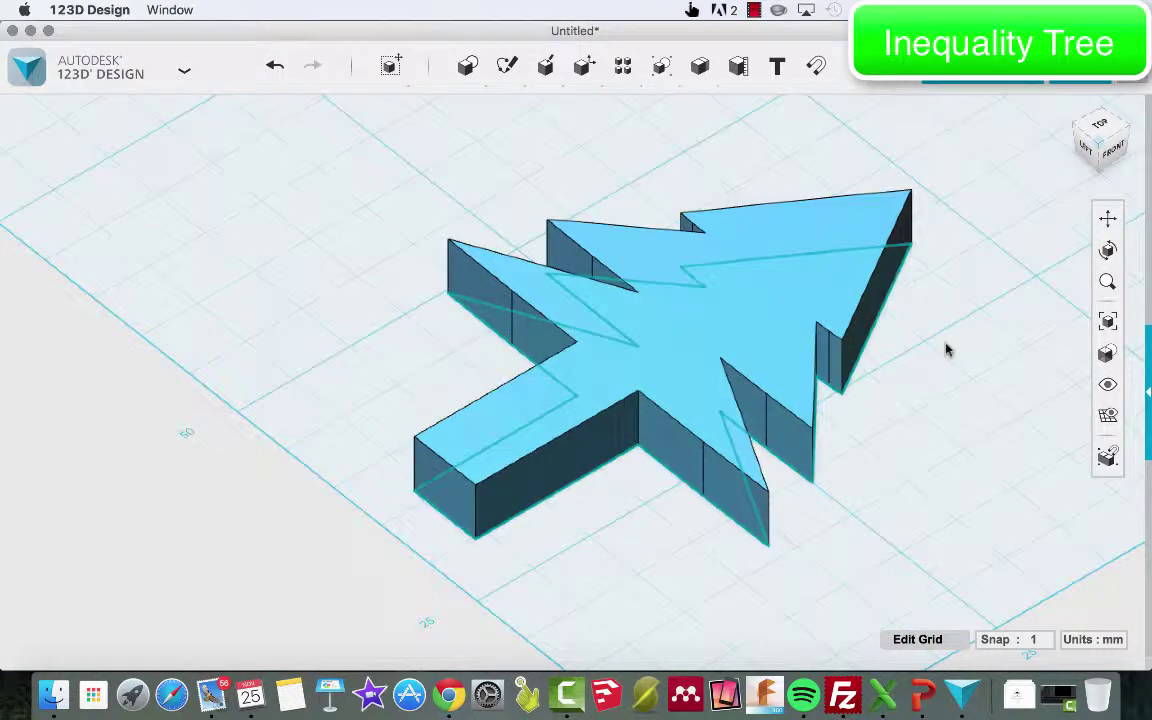
- Move the solid tree away from its sketch along the grid and delete the leftover sketch outline
scroll(948, 349, down, 5)
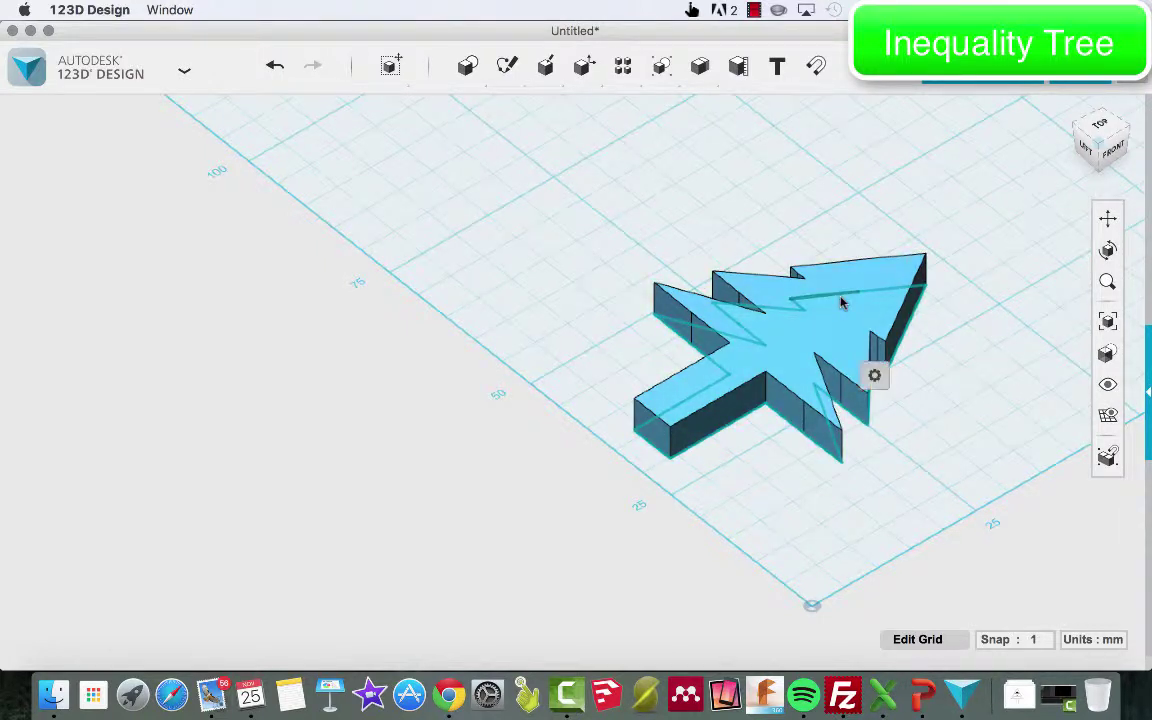
click(843, 340)
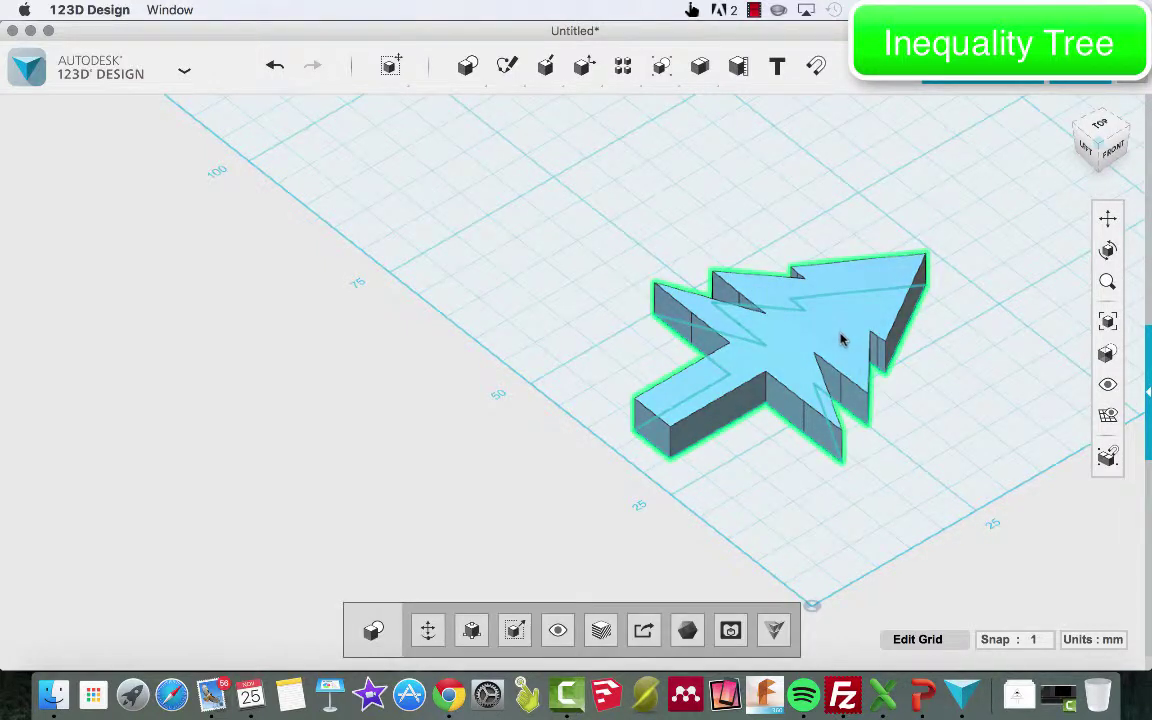
click(428, 630)
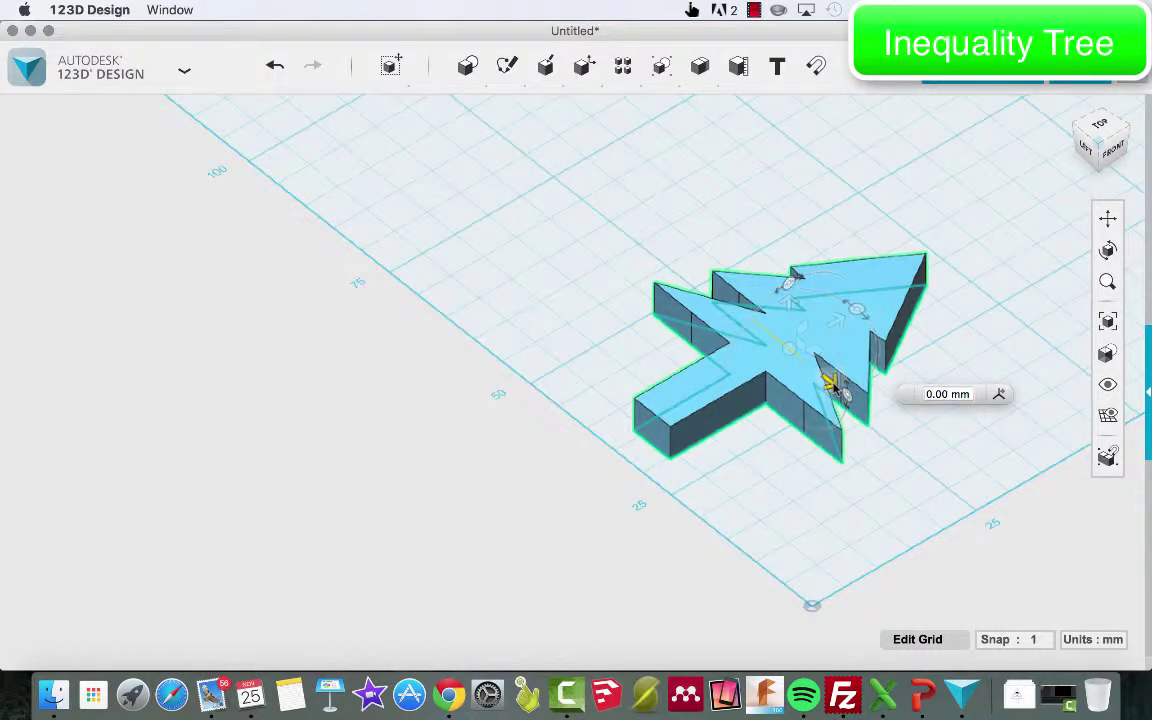
mouse_move(815, 380)
mouse_down()
mouse_move(770, 345)
mouse_move(630, 280)
mouse_move(1024, 499)
mouse_up()
click(658, 295)
key(Delete)
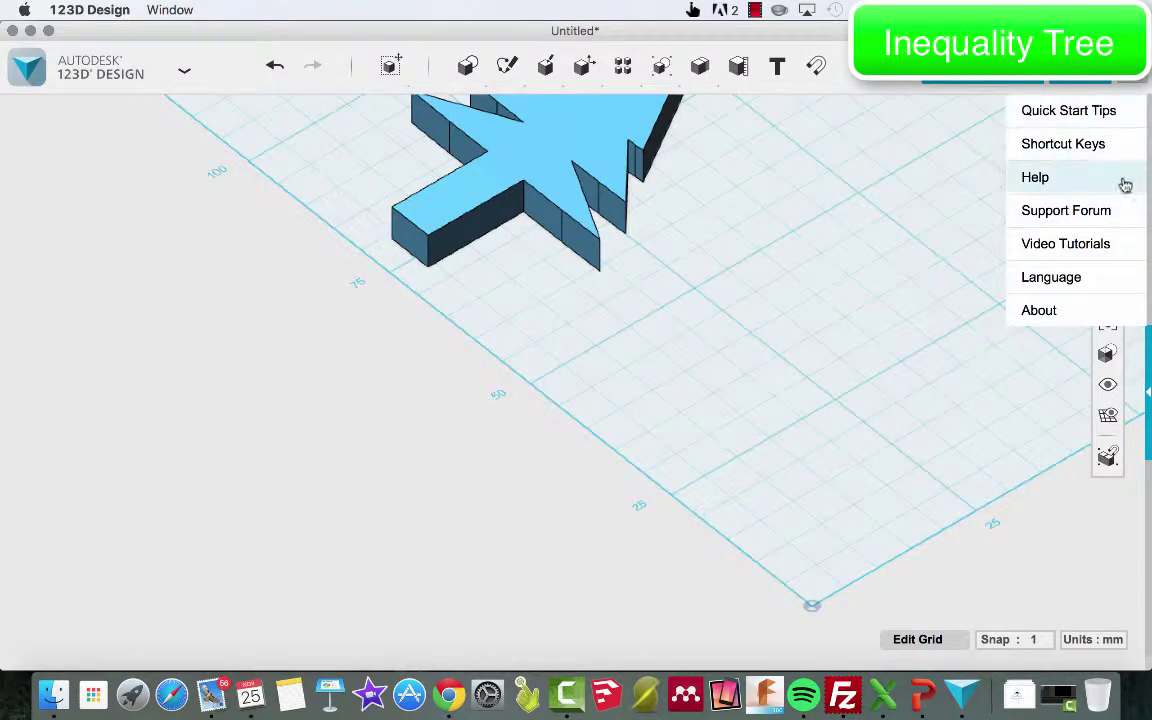
- Try to fillet all the top edges around the tree's outline with a 0.5 mm radius
click(1108, 218)
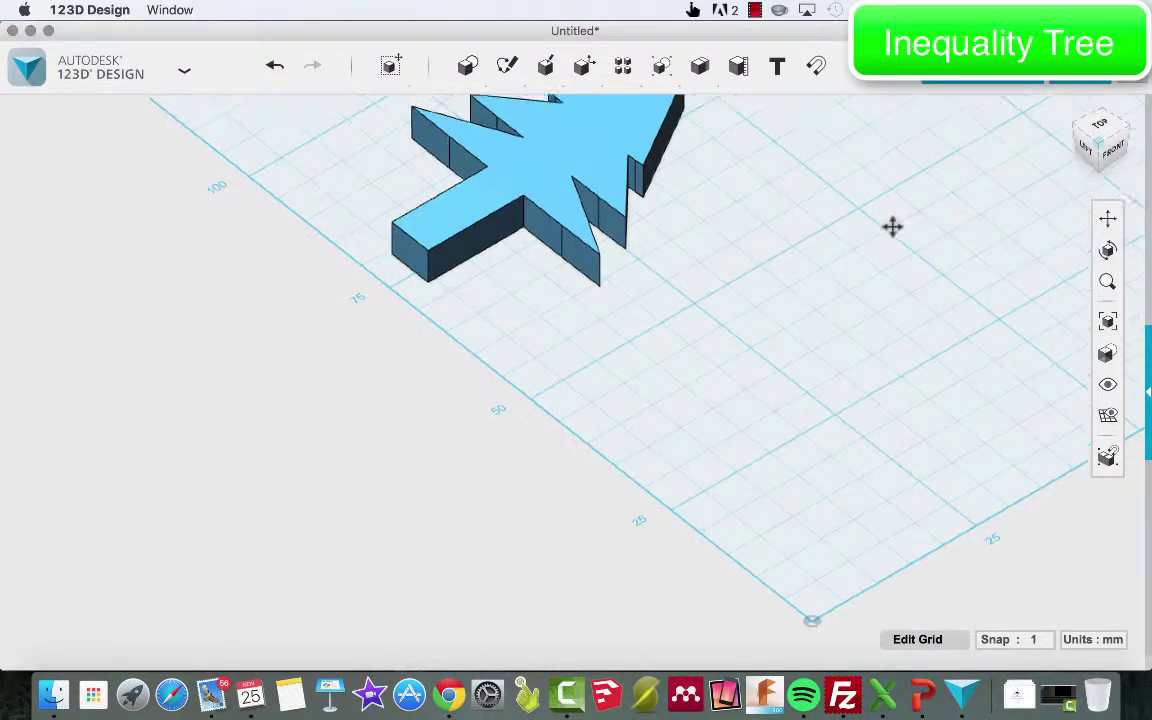
drag(892, 226, 997, 449)
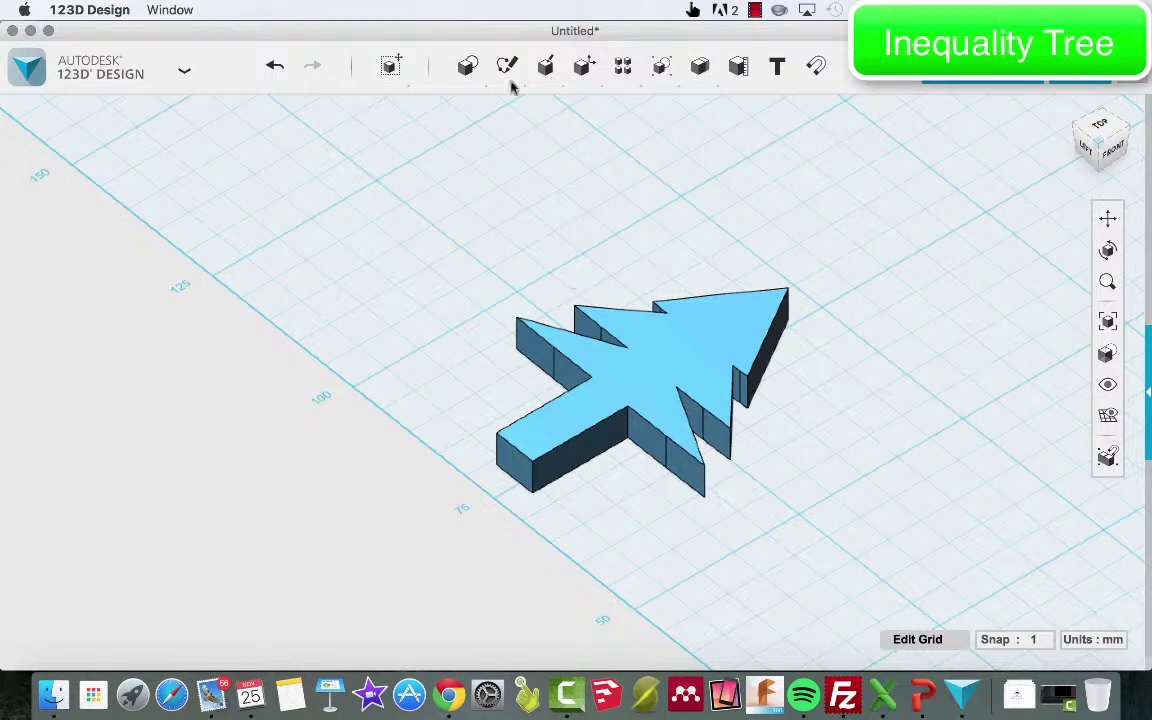
mouse_move(540, 68)
mouse_move(577, 72)
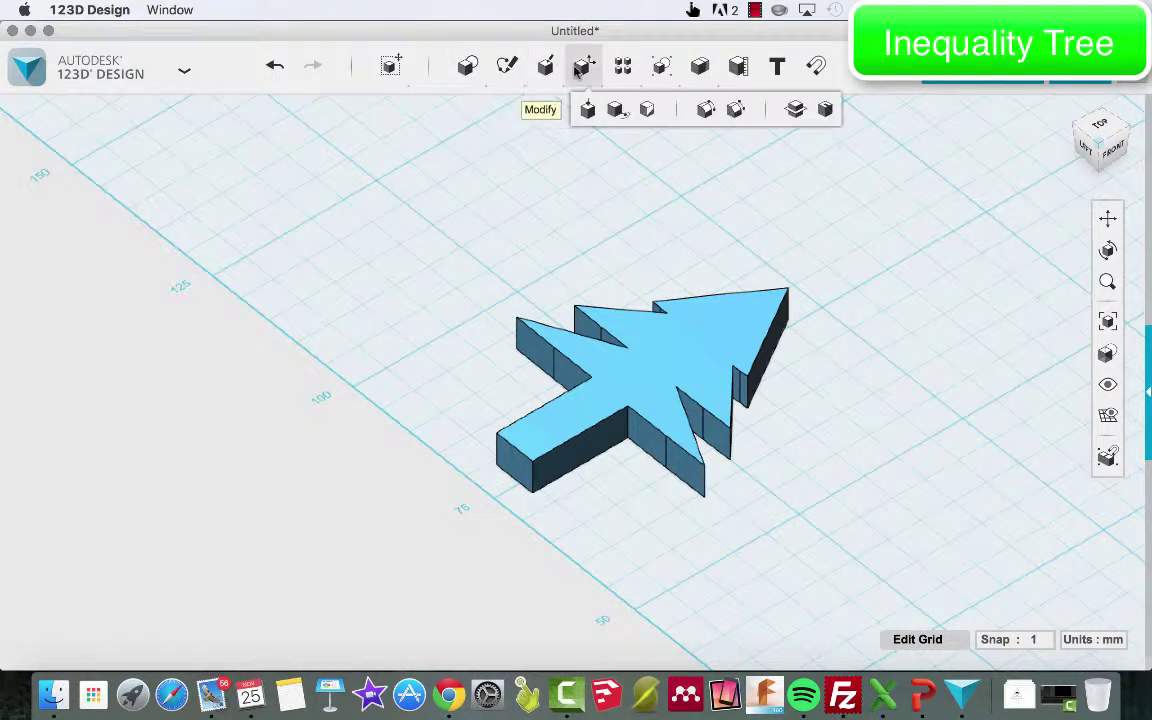
click(707, 112)
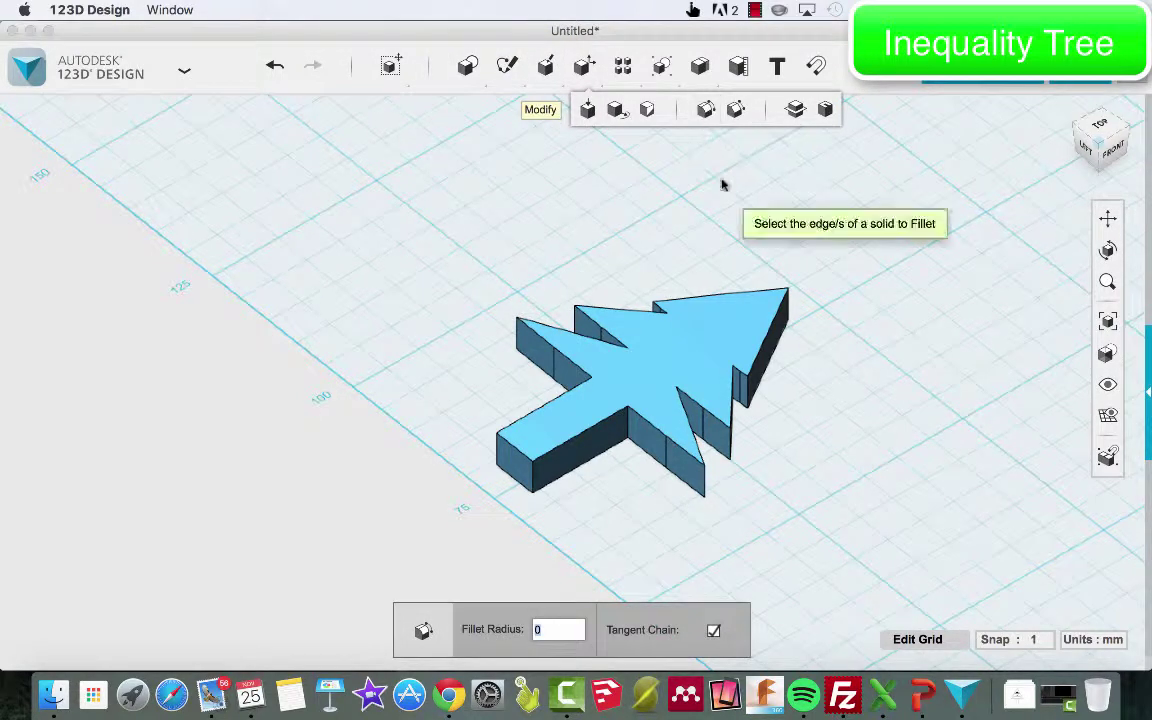
click(738, 372)
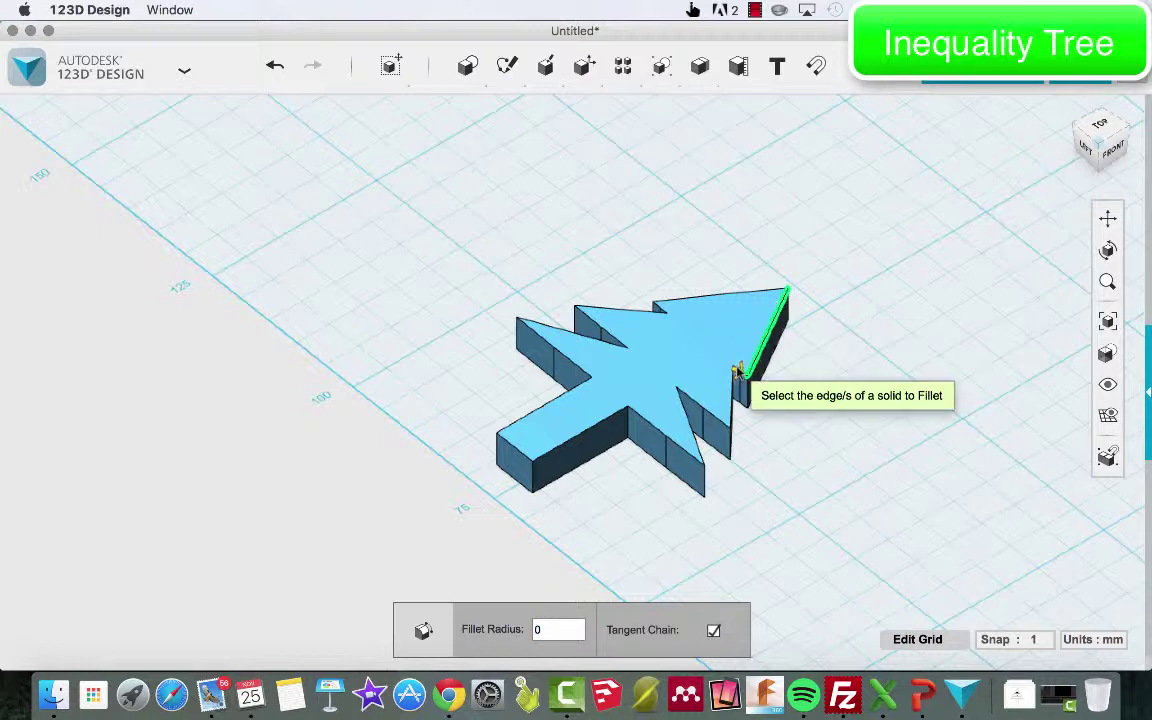
mouse_move(738, 372)
mouse_down()
mouse_move(715, 424)
mouse_move(689, 419)
mouse_move(683, 449)
mouse_move(622, 428)
mouse_move(523, 452)
mouse_move(574, 372)
mouse_move(547, 336)
mouse_move(612, 337)
mouse_move(600, 318)
mouse_move(674, 293)
mouse_up()
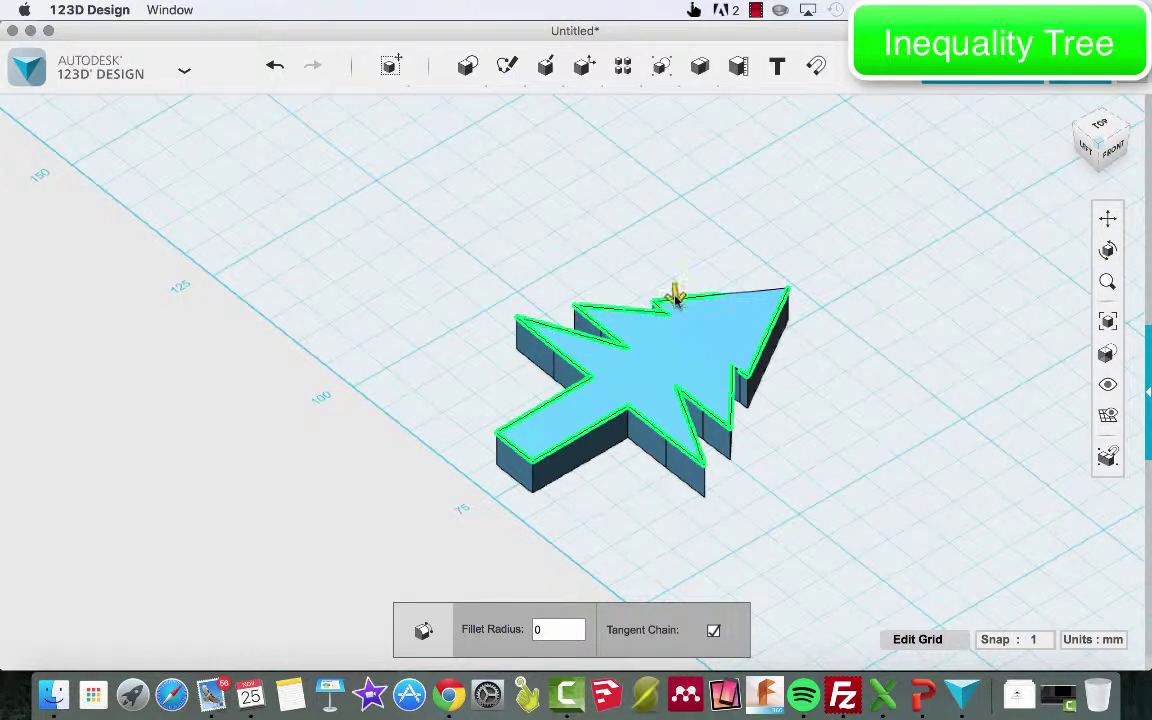
scroll(713, 370, up, 5)
scroll(728, 360, up, 3)
text(1.6)
key(Return)
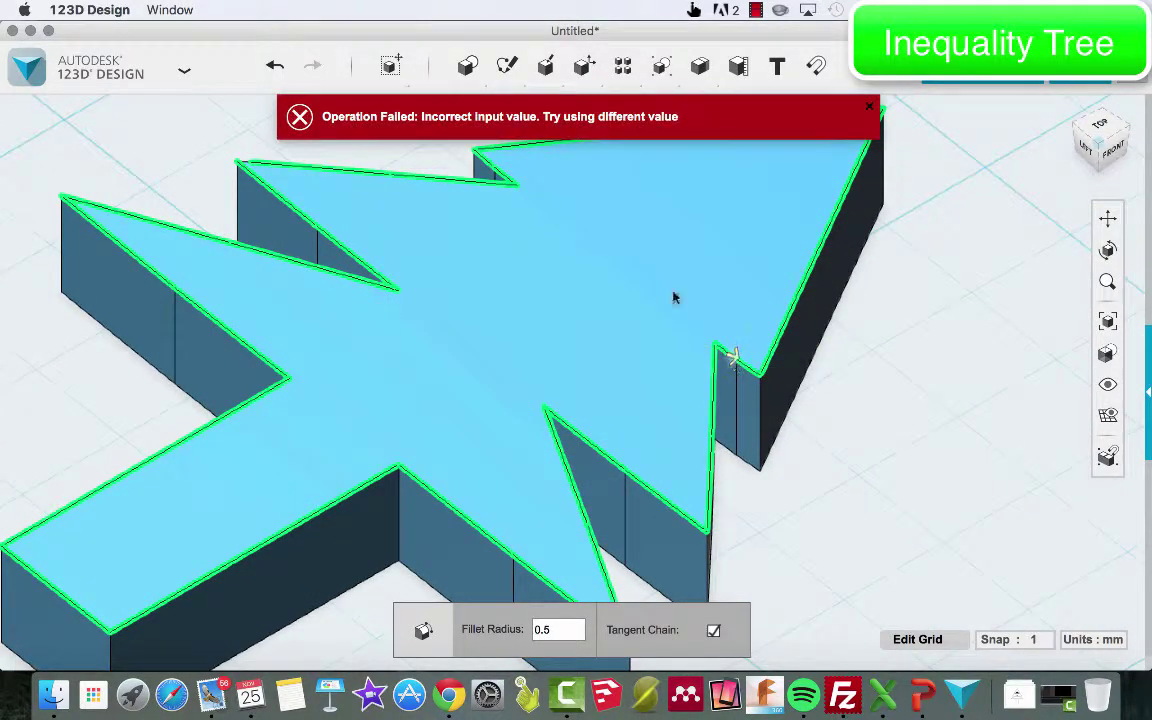
key(Escape)
click(332, 240)
click(437, 320)
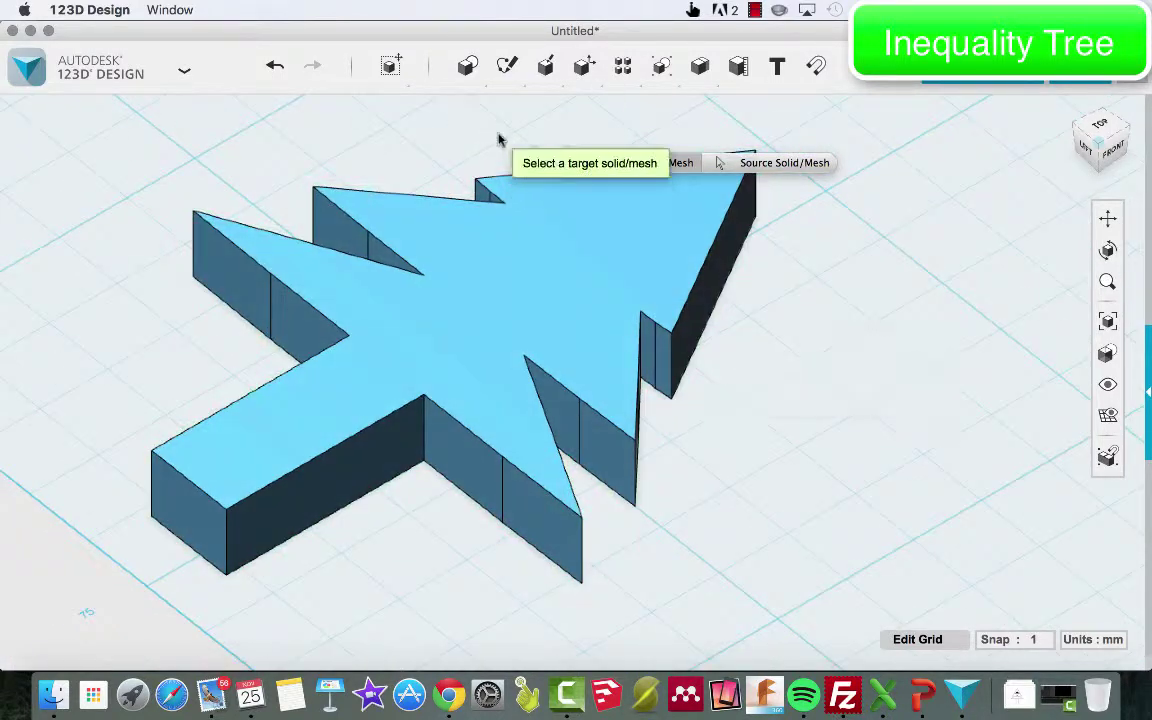
key(Escape)
- Fillet the top edges of the uppermost triangle and the adjoining slanted edge of the middle triangle with a 0.5 mm radius
mouse_move(586, 67)
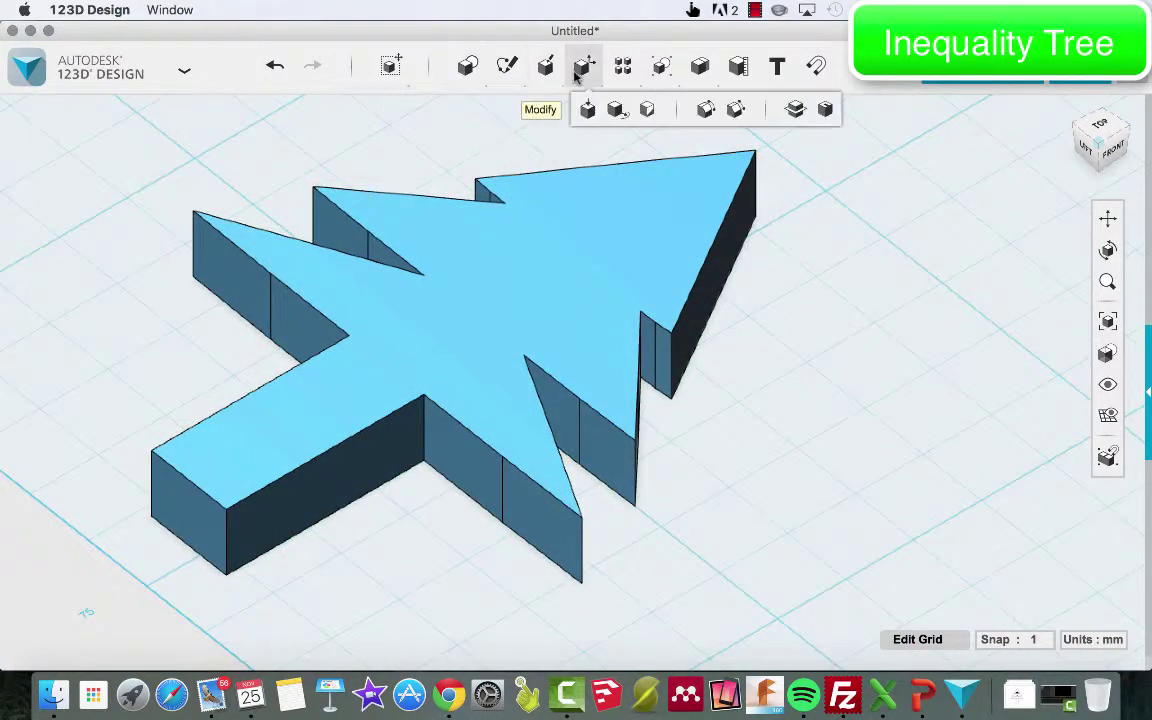
click(660, 108)
click(614, 163)
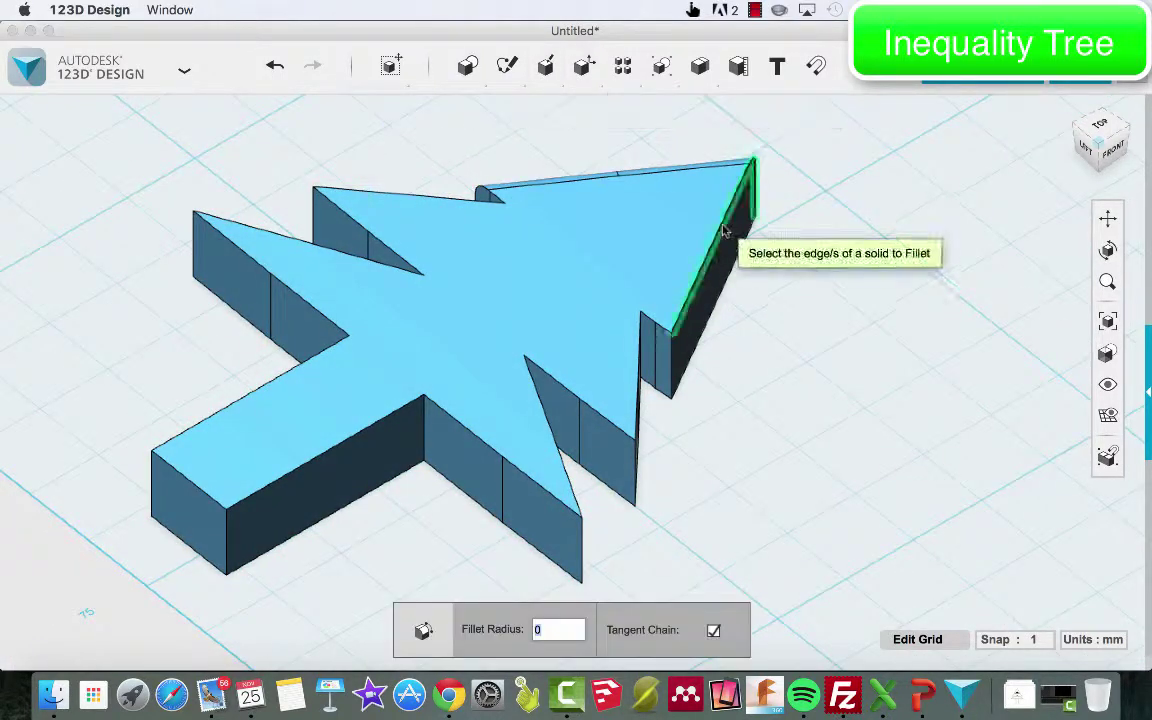
click(651, 320)
text(0.5)
key(Return)
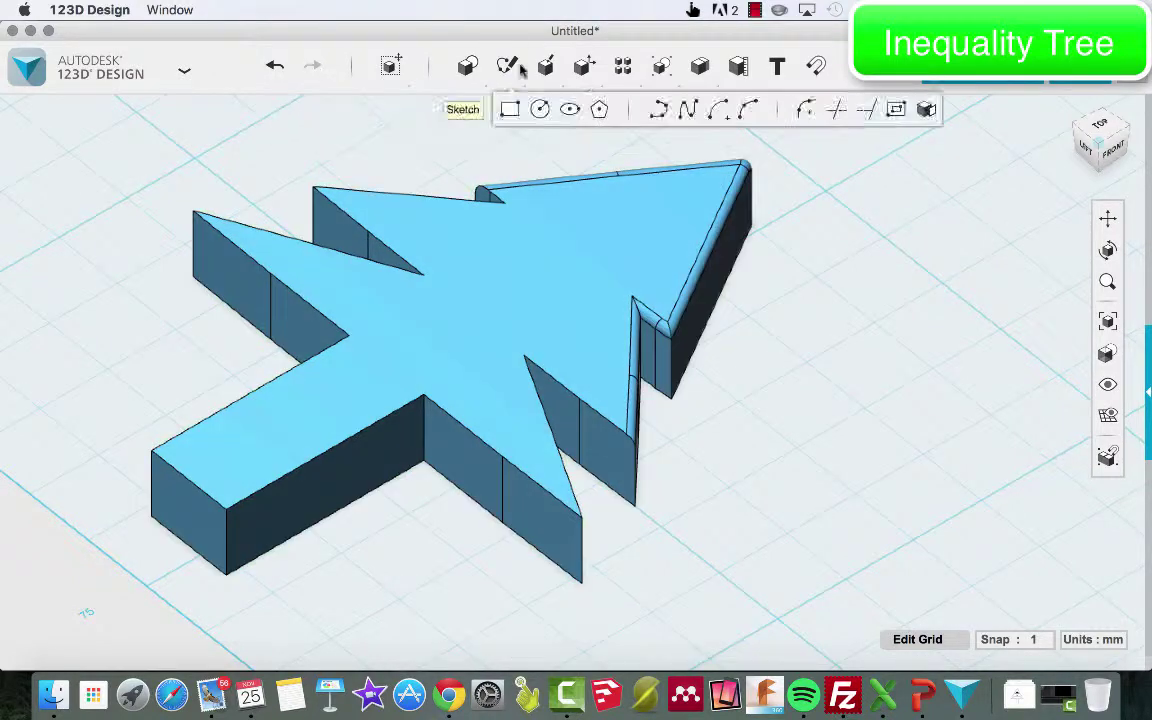
- Fillet the top edges of the trunk, the lowest triangle and the middle triangle's base, including its vertical corner, with a 1 mm radius
click(601, 422)
click(380, 419)
click(303, 301)
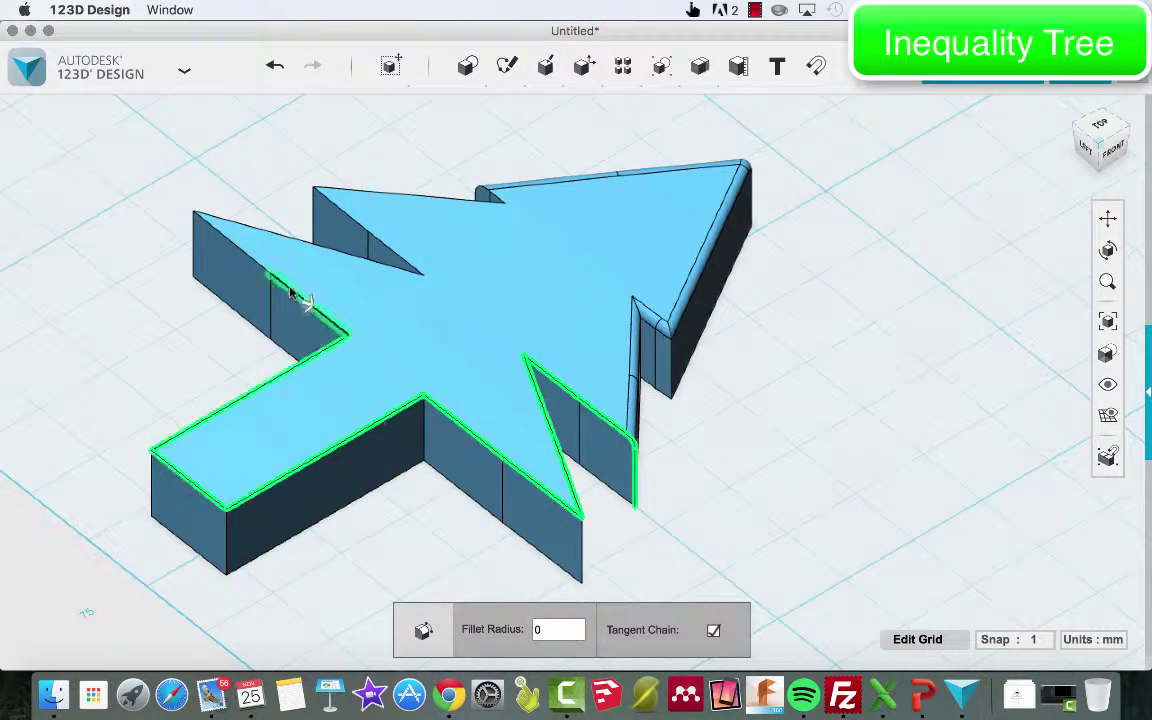
click(378, 250)
text(1)
key(Return)
- Try to fillet the middle triangle's remaining slanted top edge with a 1 mm radius
click(687, 108)
click(487, 192)
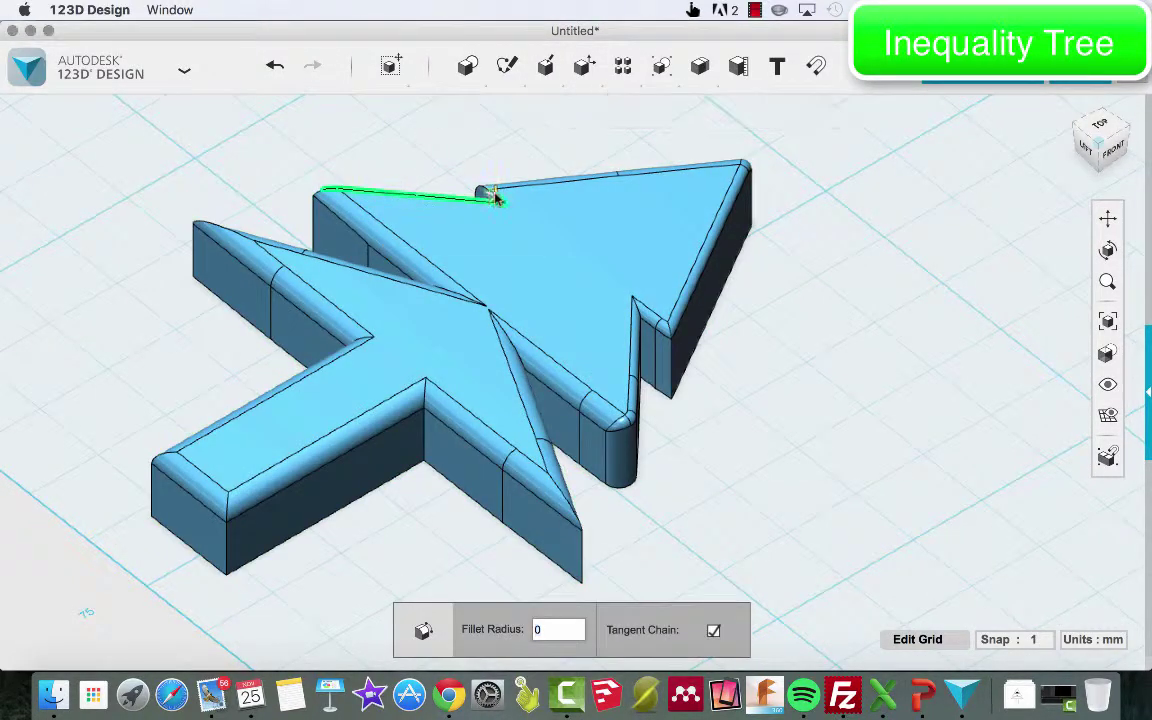
text(1.)
key(Return)
- Retry the fillet on the middle triangle's sharp slanted edge with a 3.5 mm radius
click(680, 108)
click(381, 189)
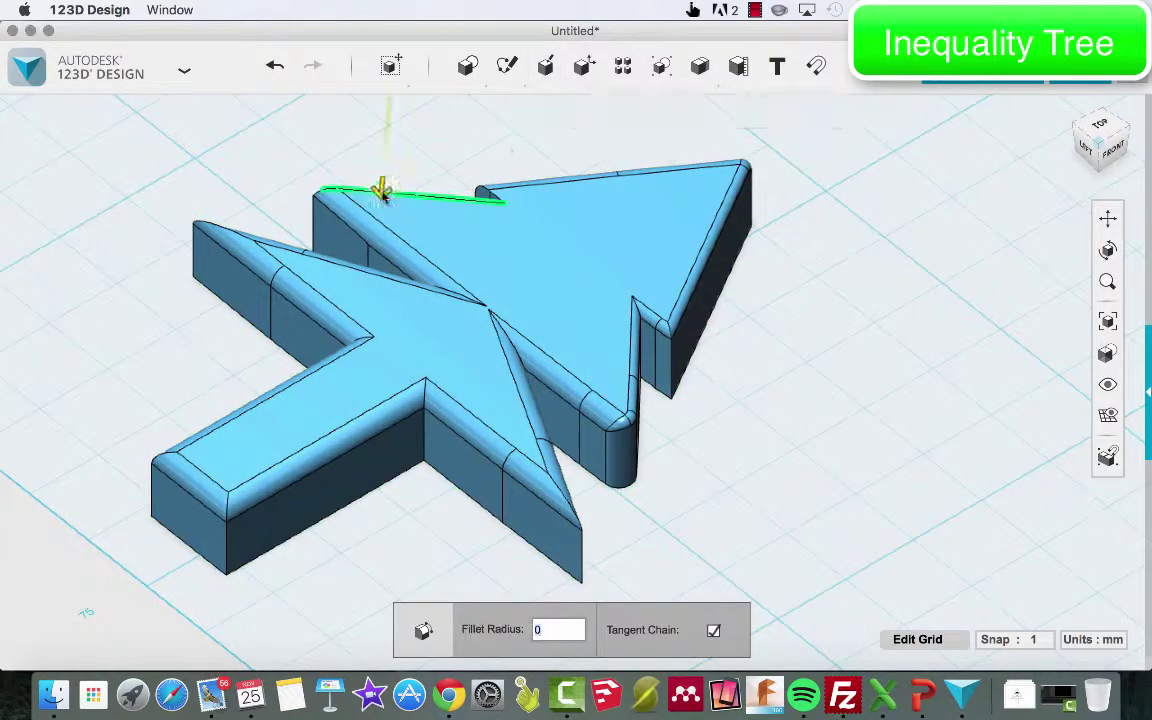
right_drag(381, 189, 463, 496)
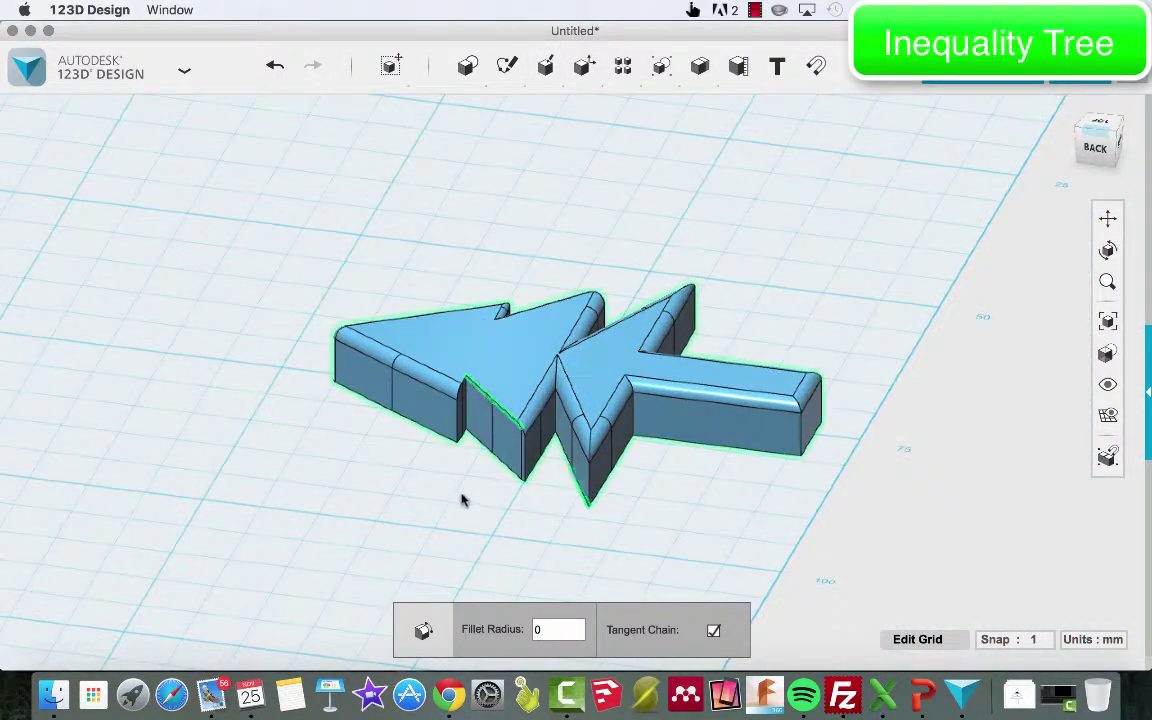
click(487, 400)
click(487, 400)
click(535, 483)
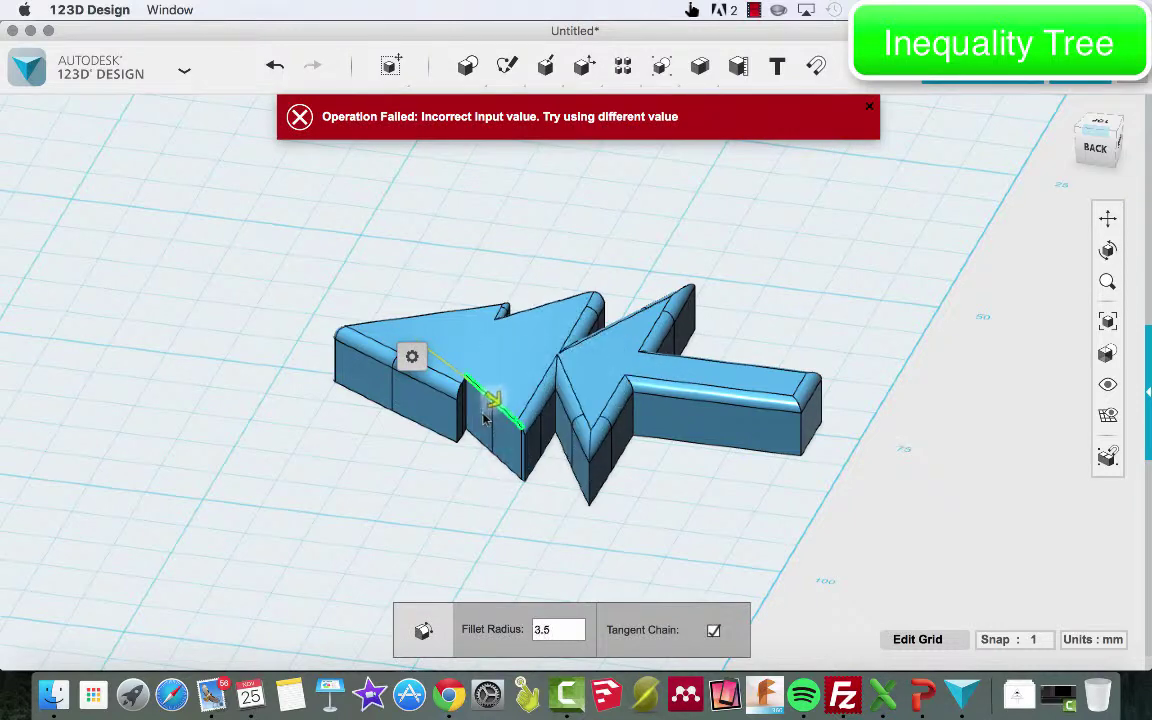
click(476, 465)
right_drag(476, 465, 525, 372)
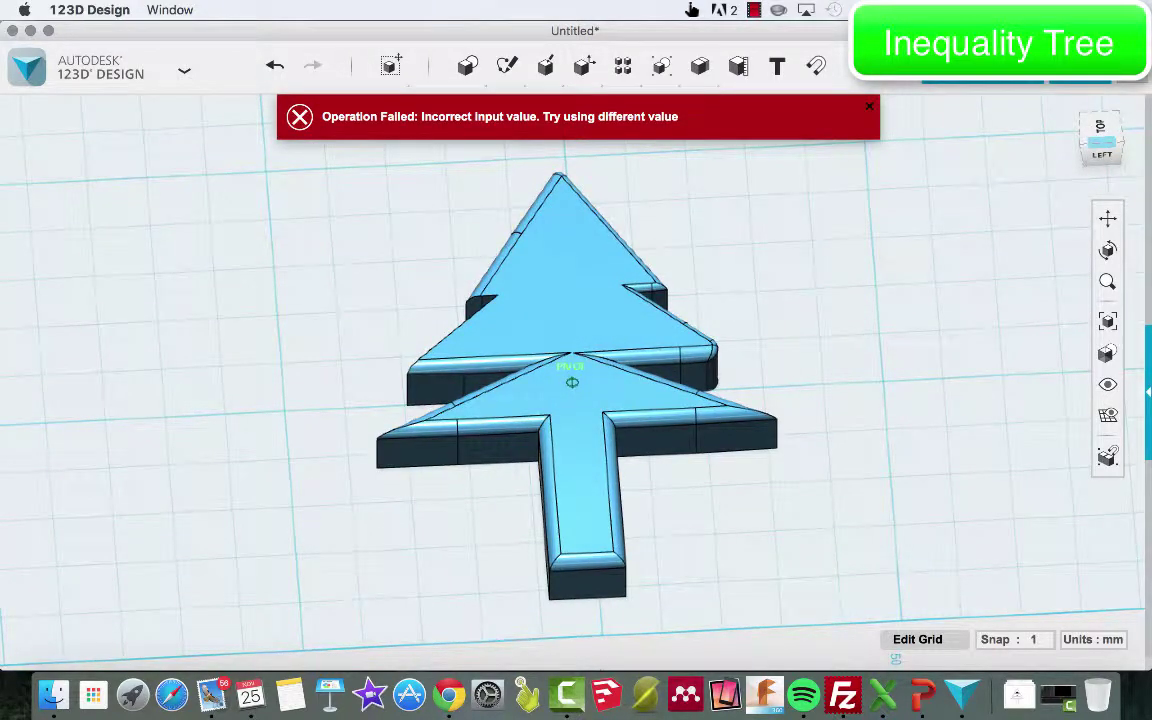